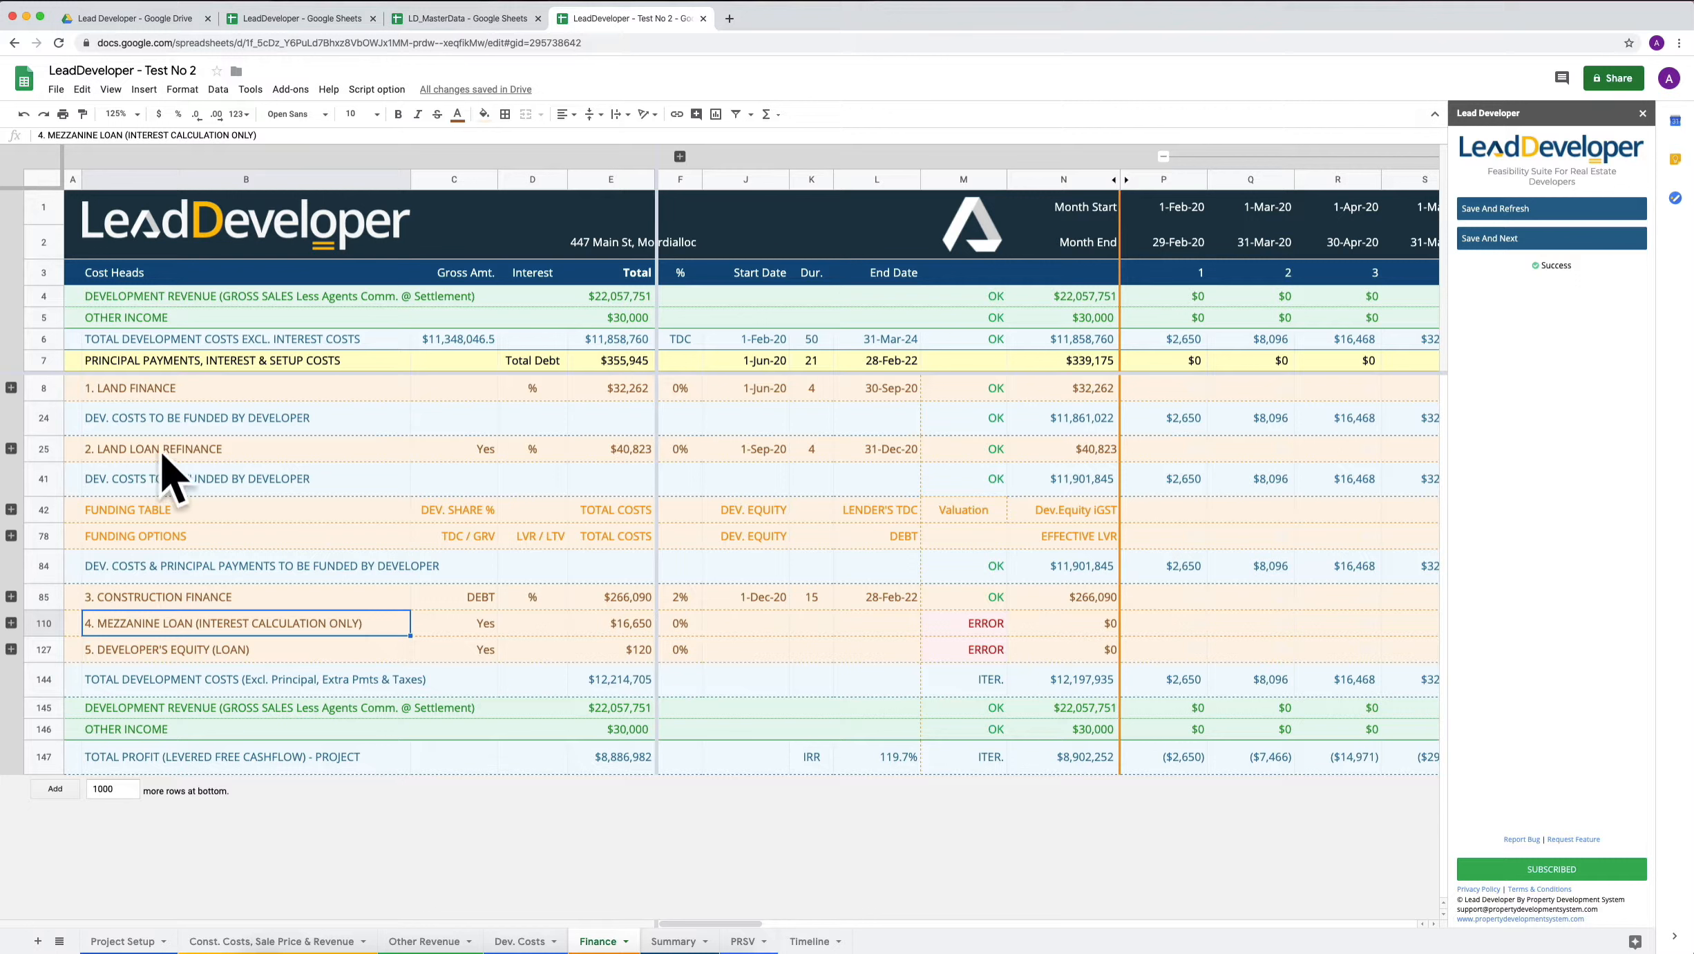
Examine the Land Loan Refinance, Mezzanine Loan and Developer's Equity rows on the Finance sheet.
{"action": "left_click", "coordinate": [125, 450]}
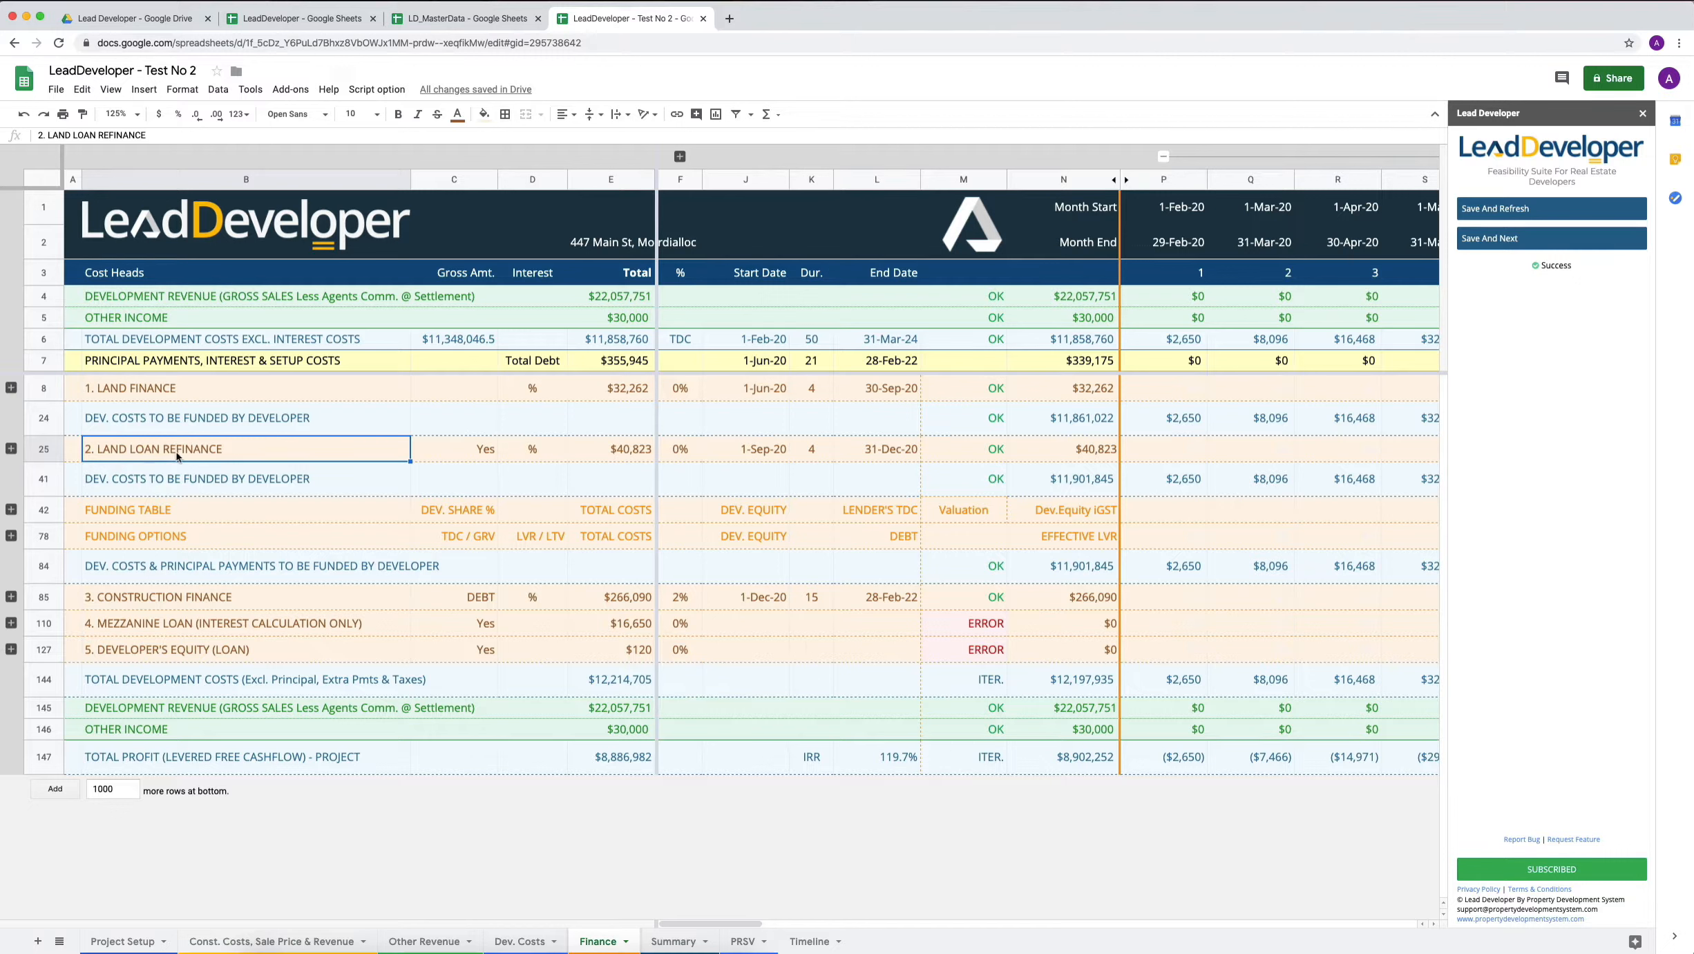
{"action": "left_click", "coordinate": [172, 626]}
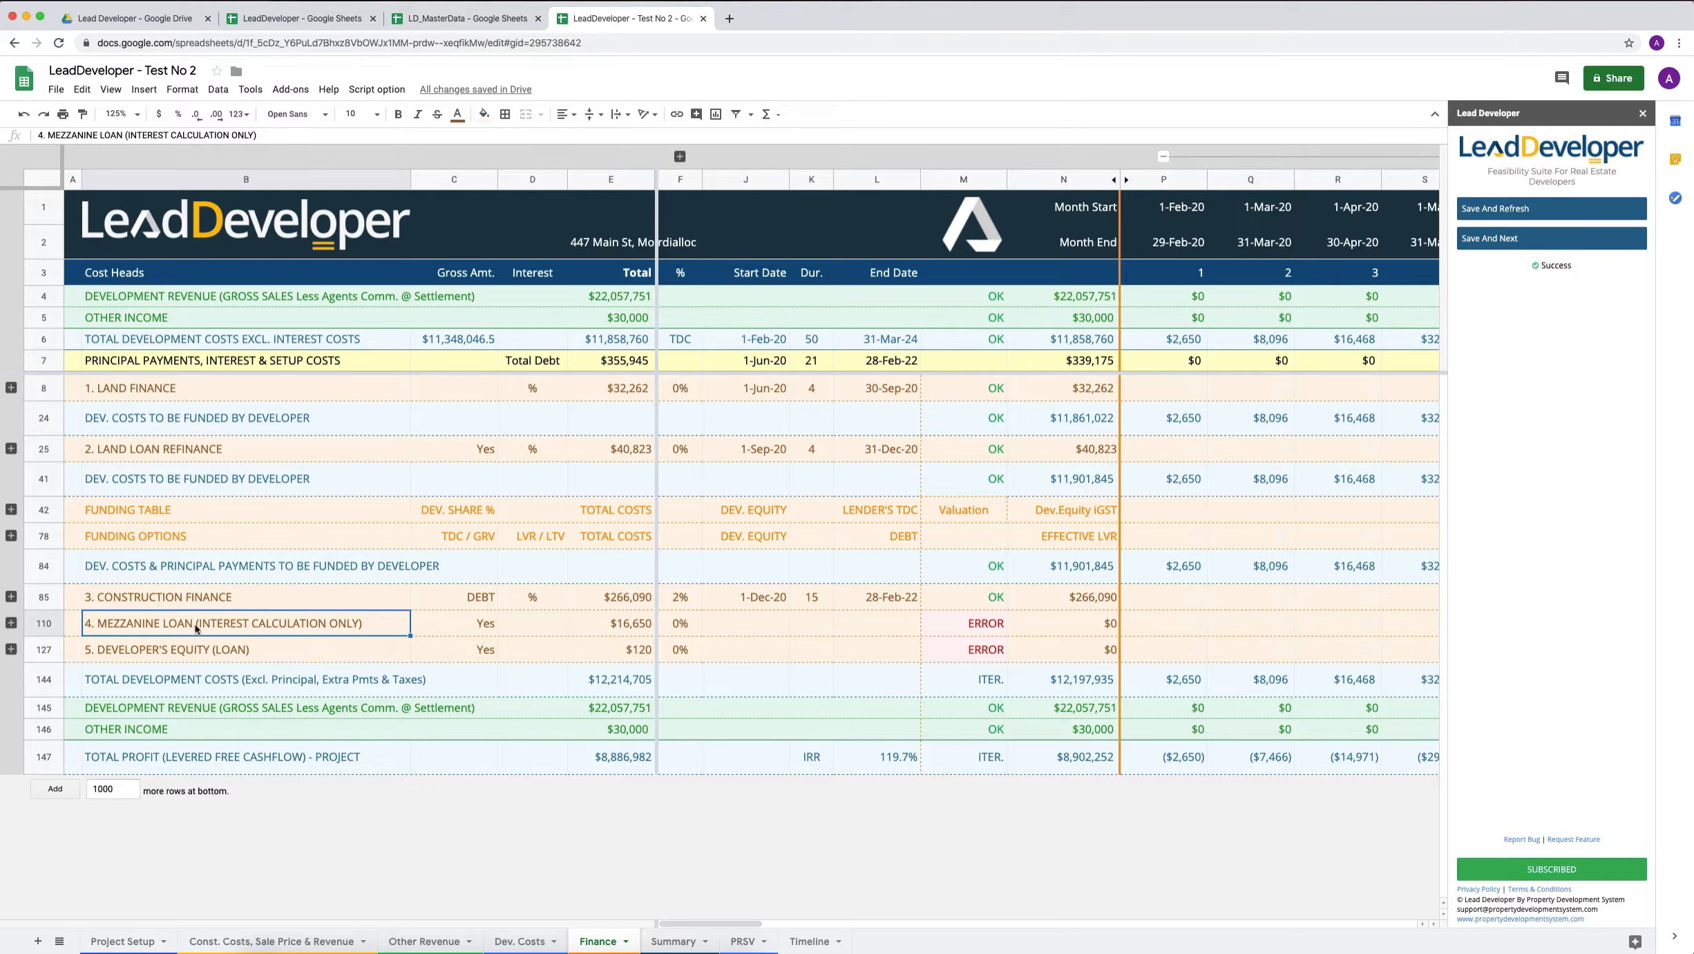
{"action": "left_click", "coordinate": [179, 651]}
{"action": "left_click", "coordinate": [158, 629]}
Review the Mezzanine Finance option and its loan amount on the Project Setup sheet.
{"action": "left_click", "coordinate": [122, 941]}
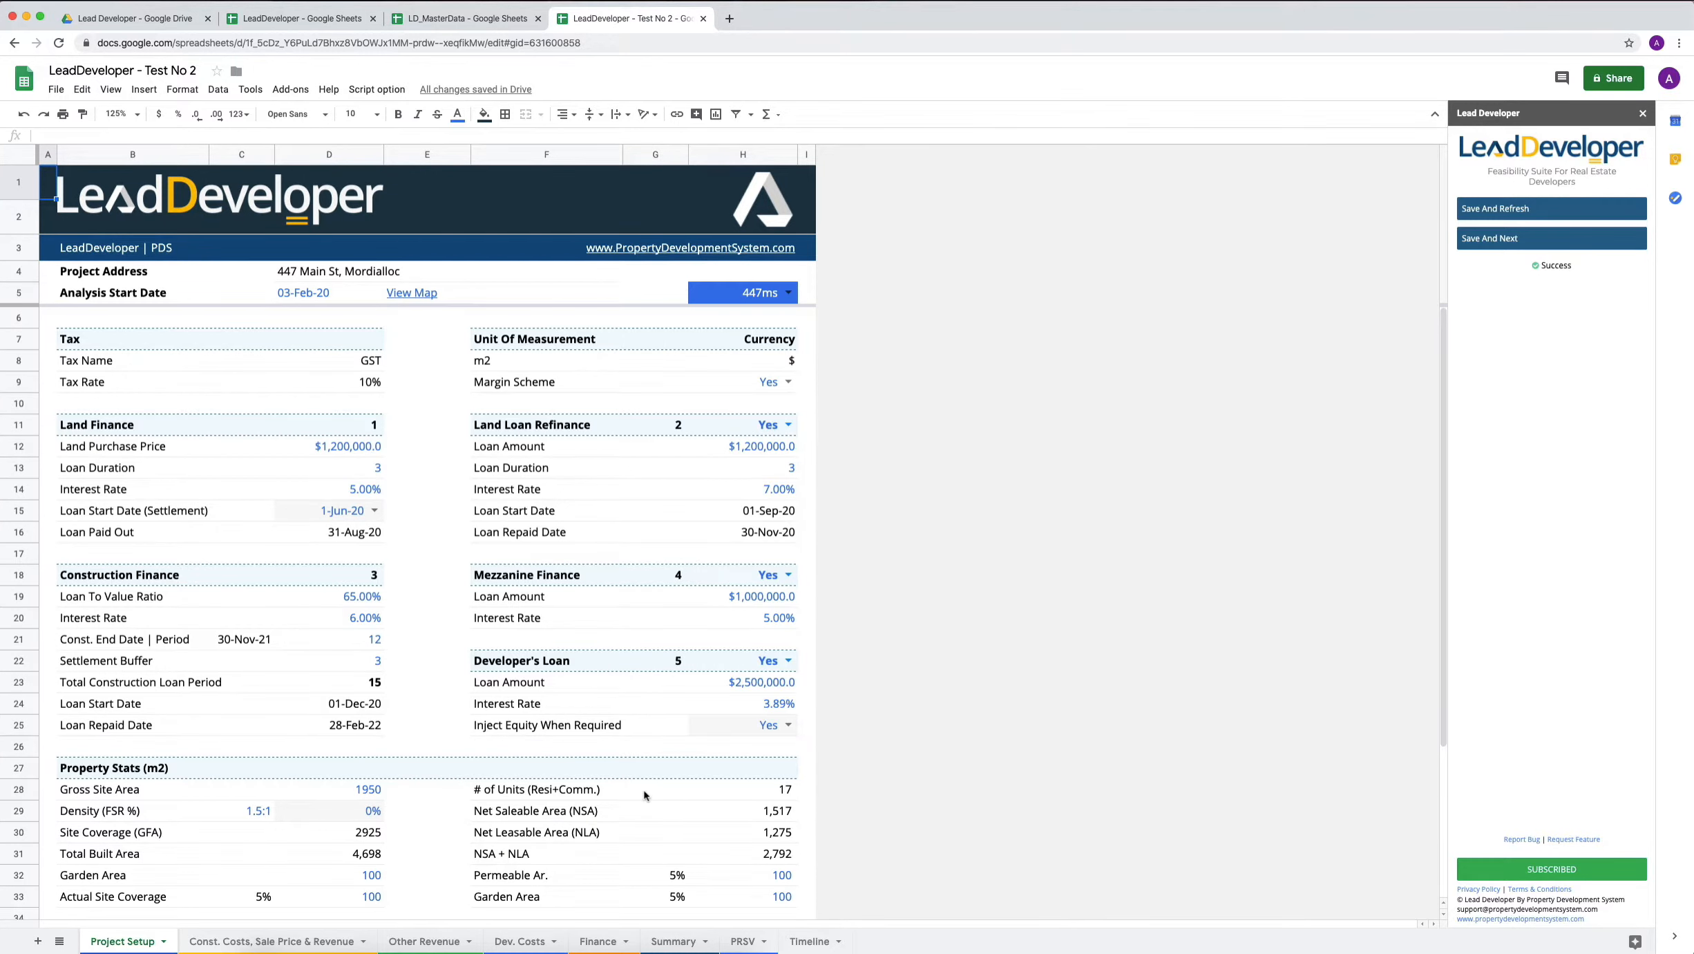
{"action": "left_click", "coordinate": [494, 574]}
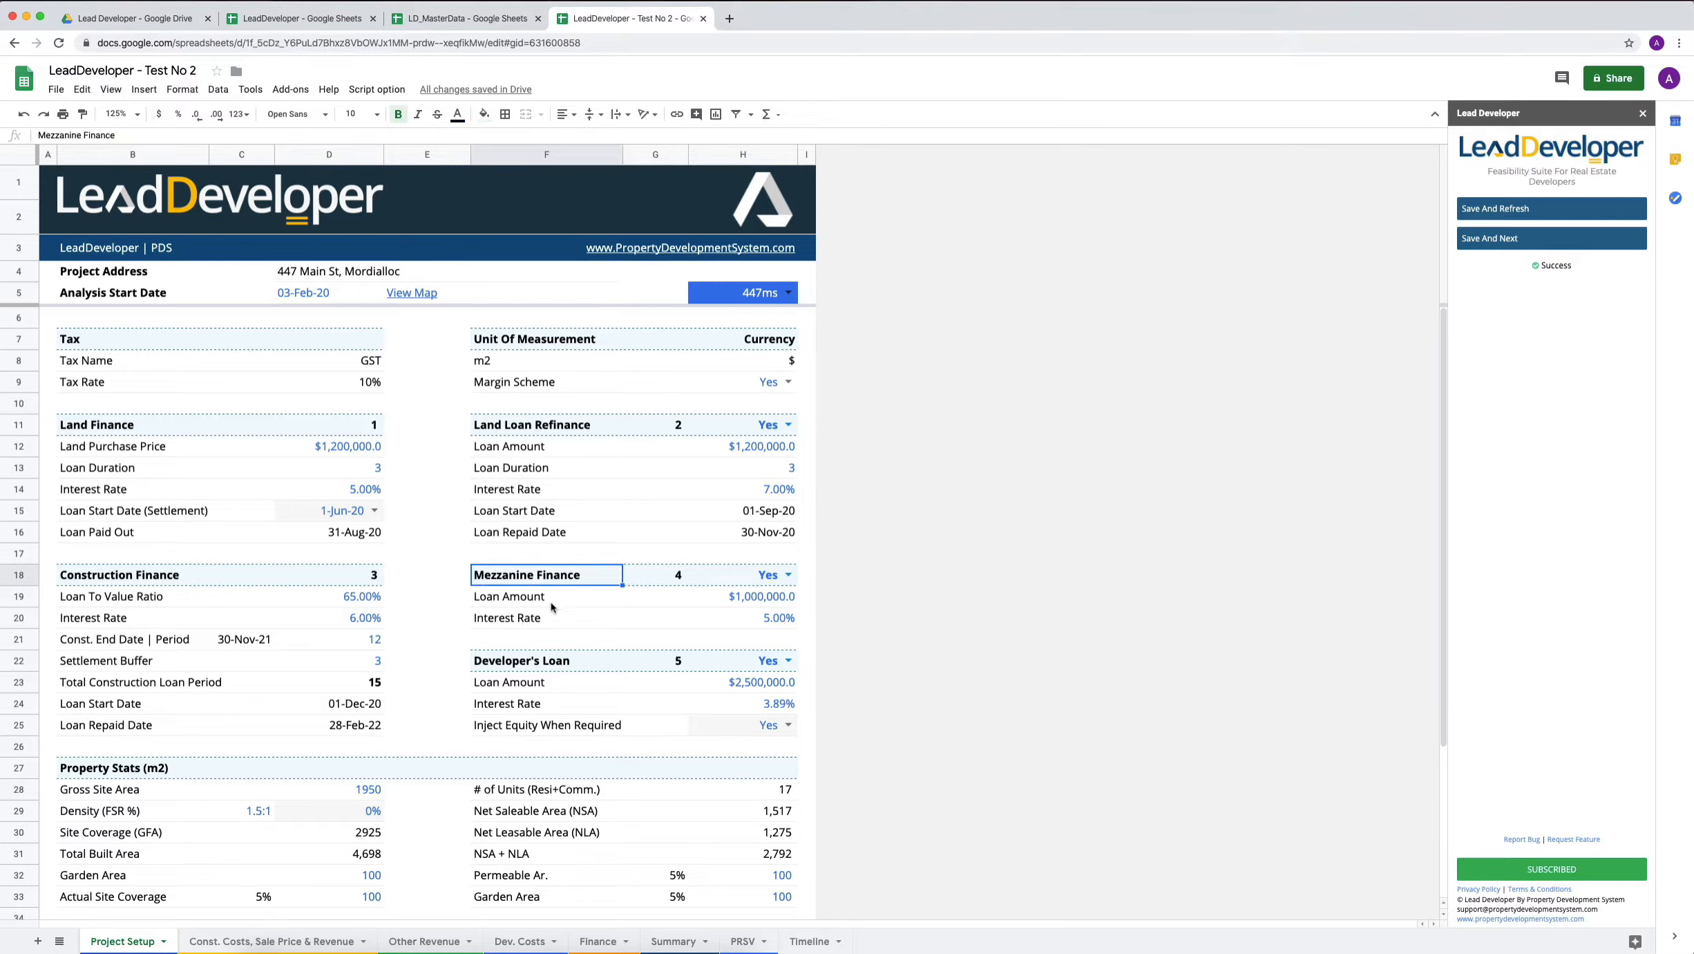
{"action": "left_click", "coordinate": [735, 576]}
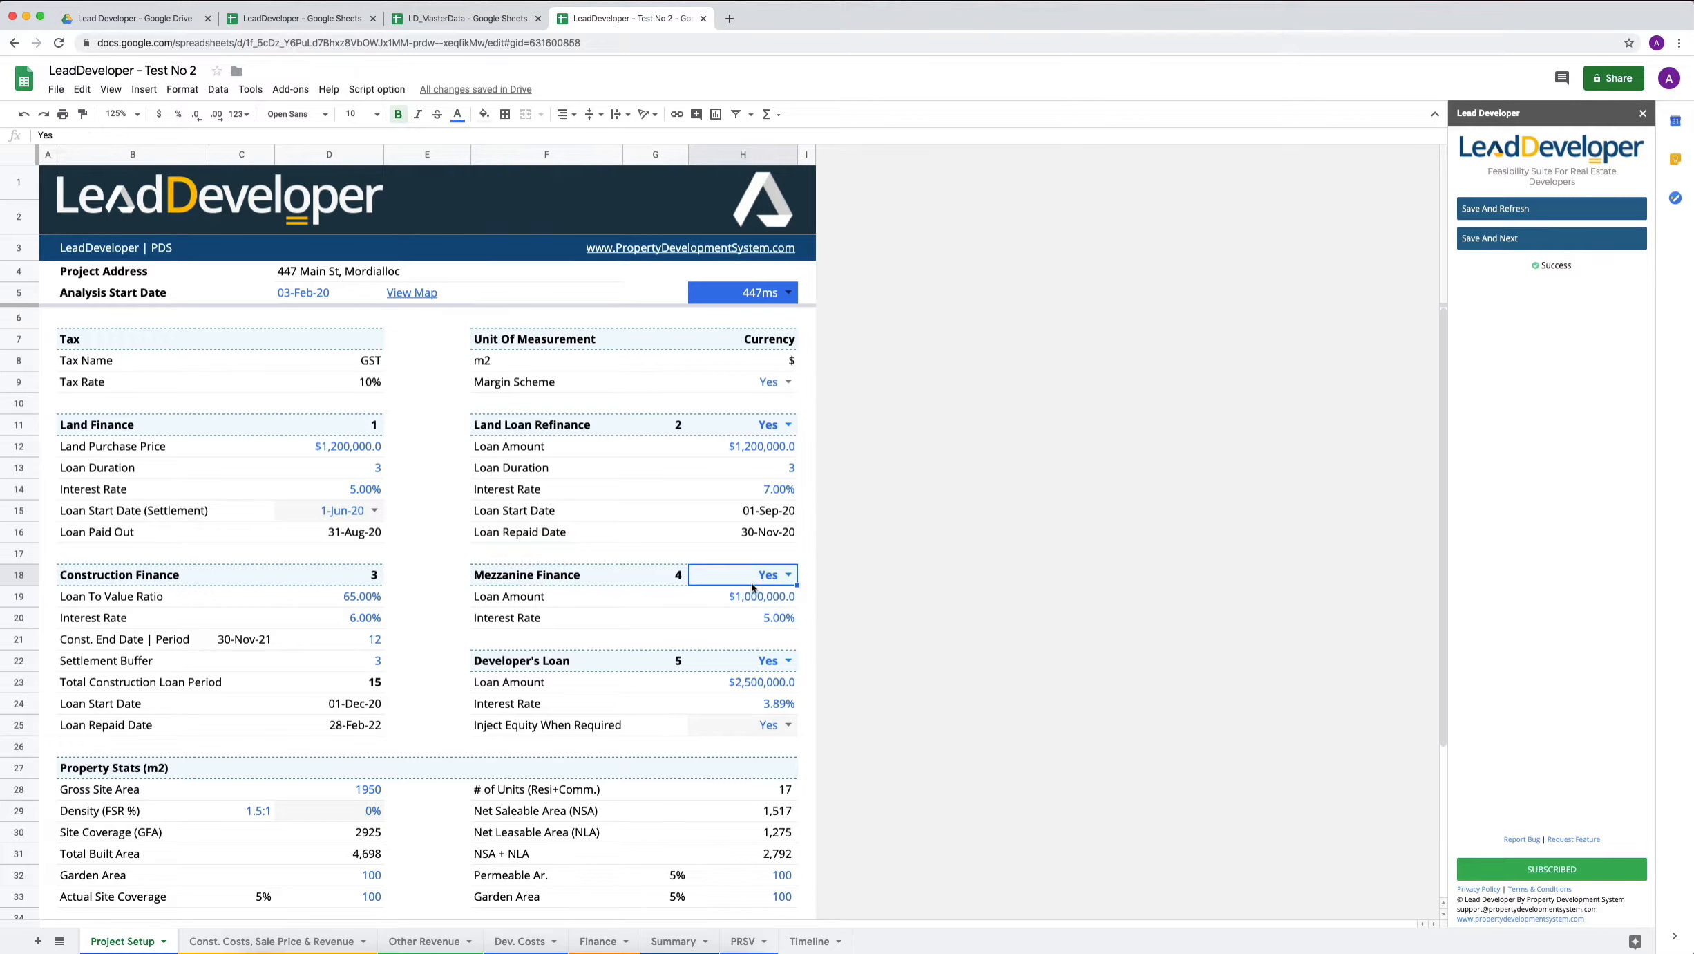
{"action": "left_click", "coordinate": [501, 598]}
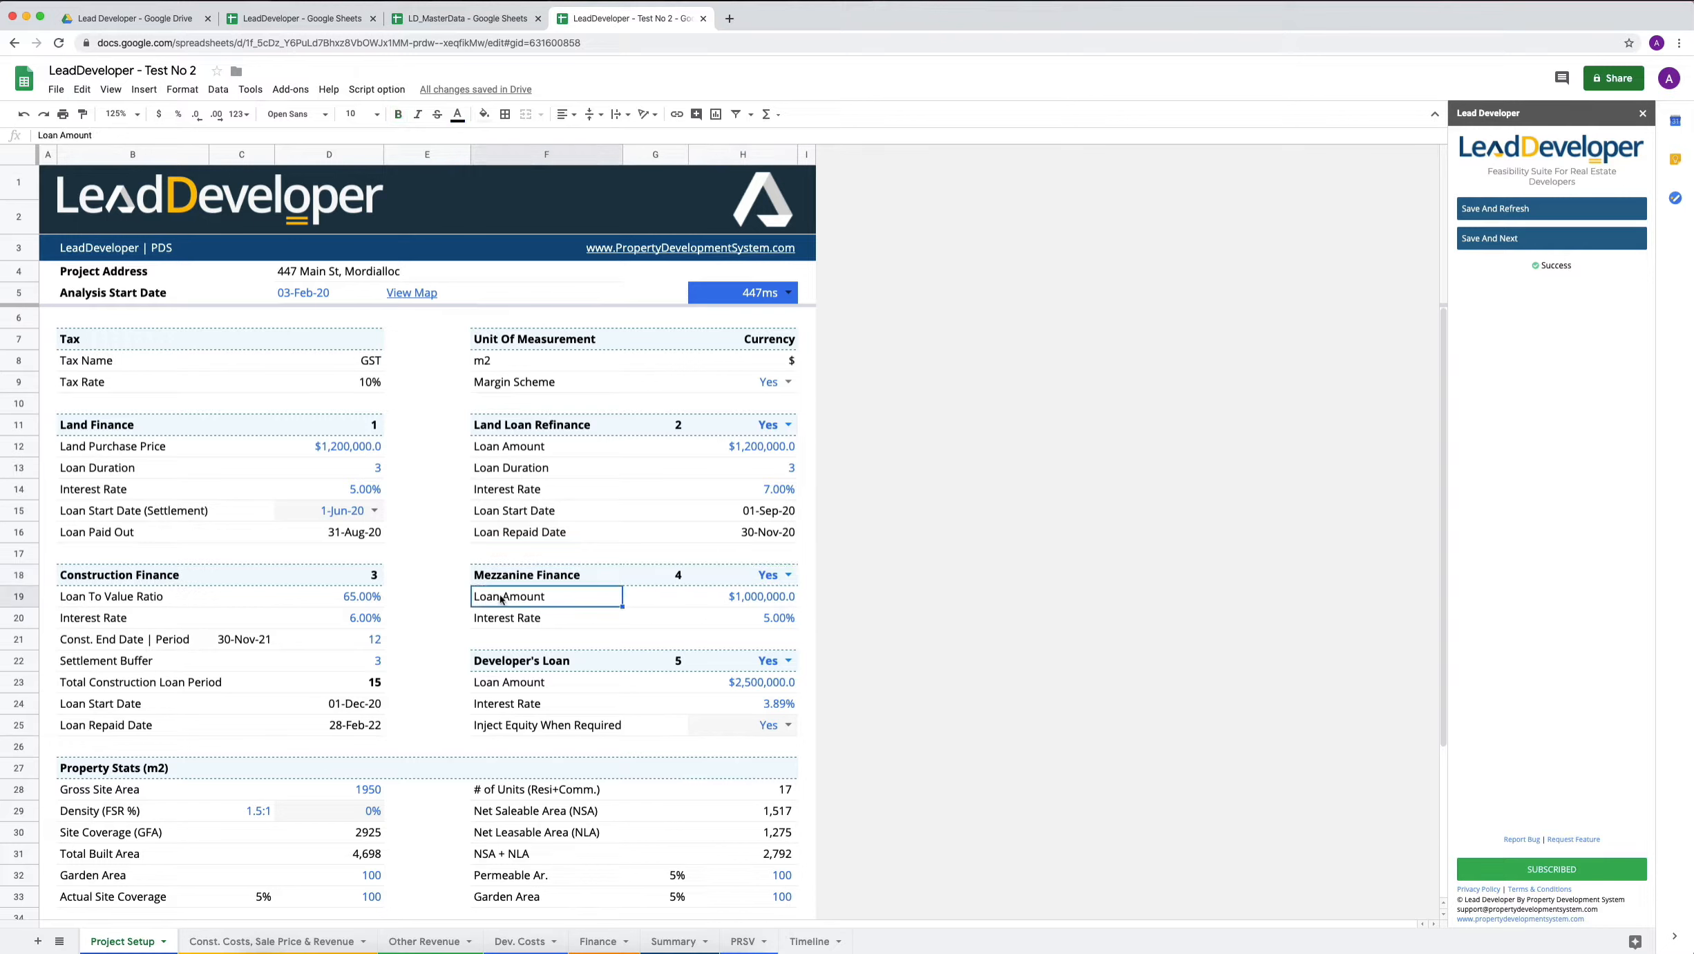
{"action": "left_click", "coordinate": [741, 599]}
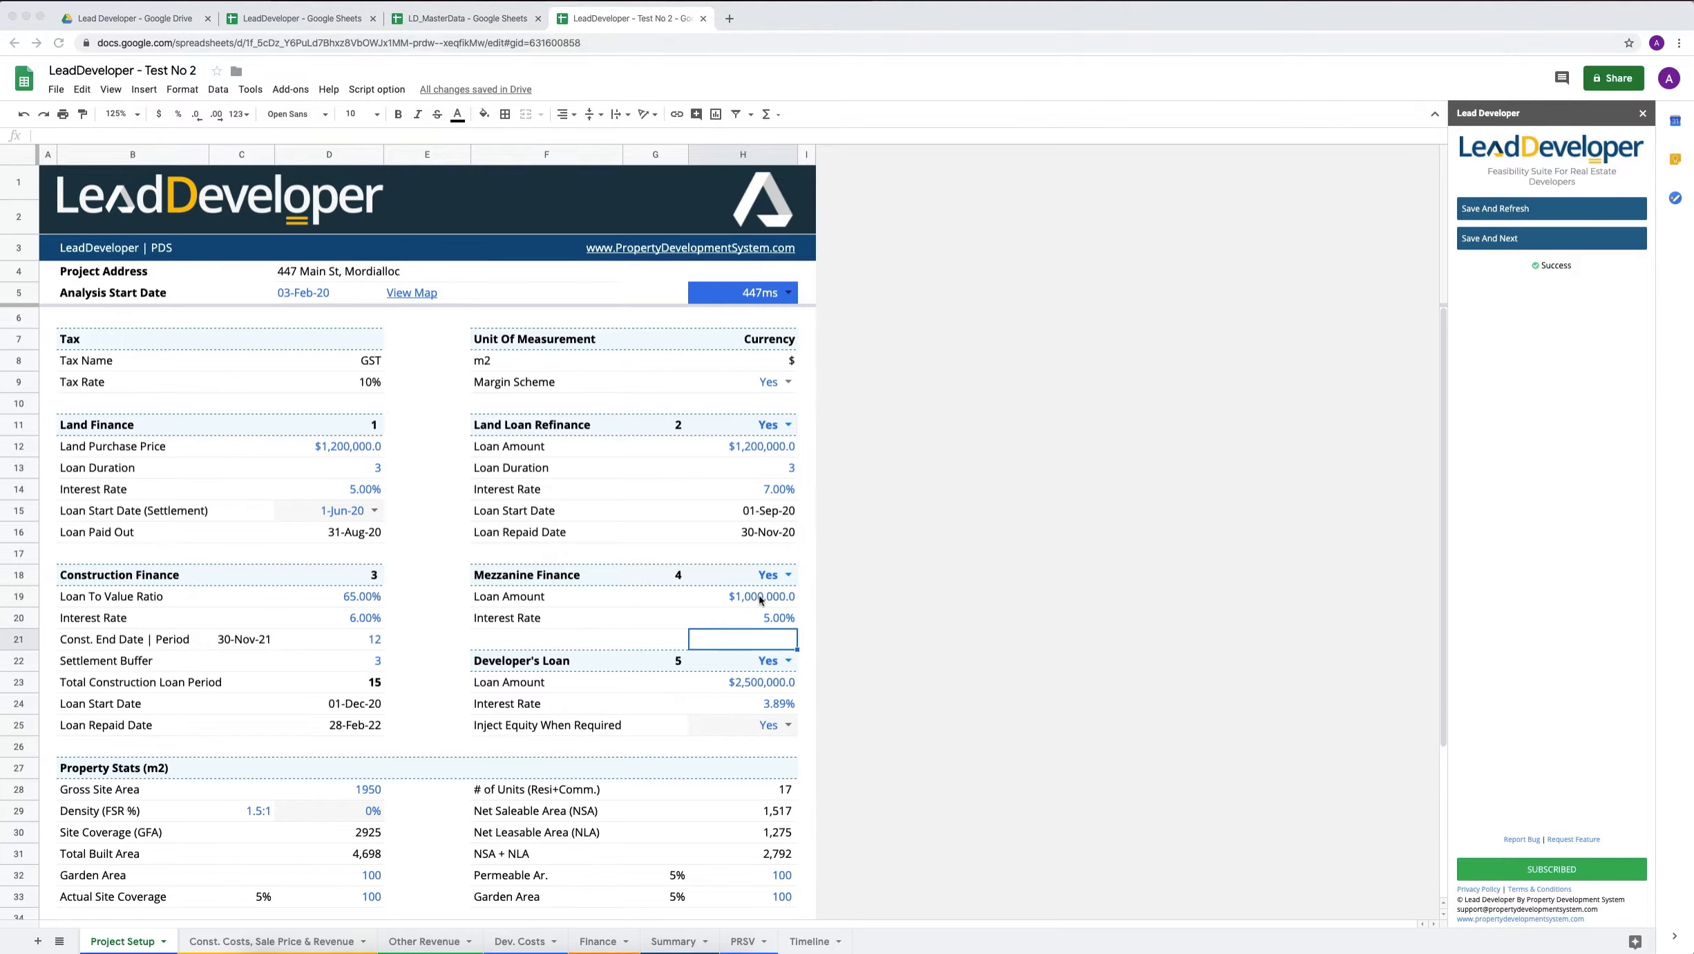
Expand the Mezzanine Loan section on the Finance sheet to show its loan, fee and interest rows.
{"action": "left_click", "coordinate": [600, 947]}
{"action": "left_click", "coordinate": [598, 942]}
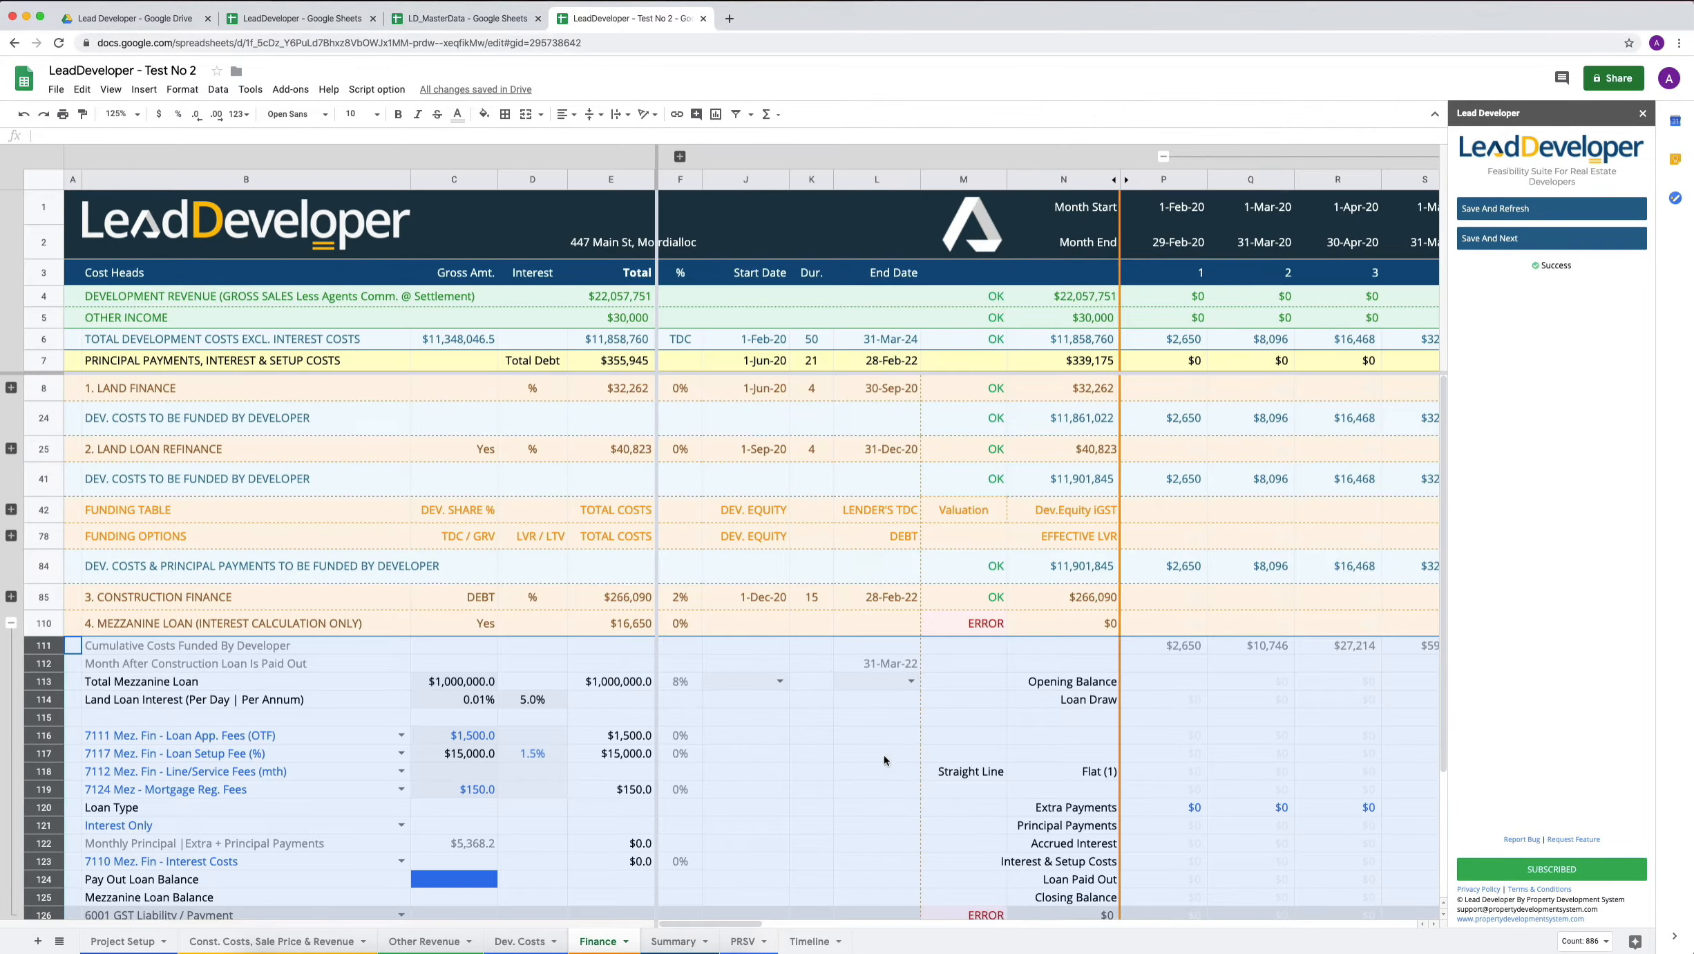
{"action": "scroll", "coordinate": [884, 755], "scroll_direction": "down", "scroll_amount": 3}
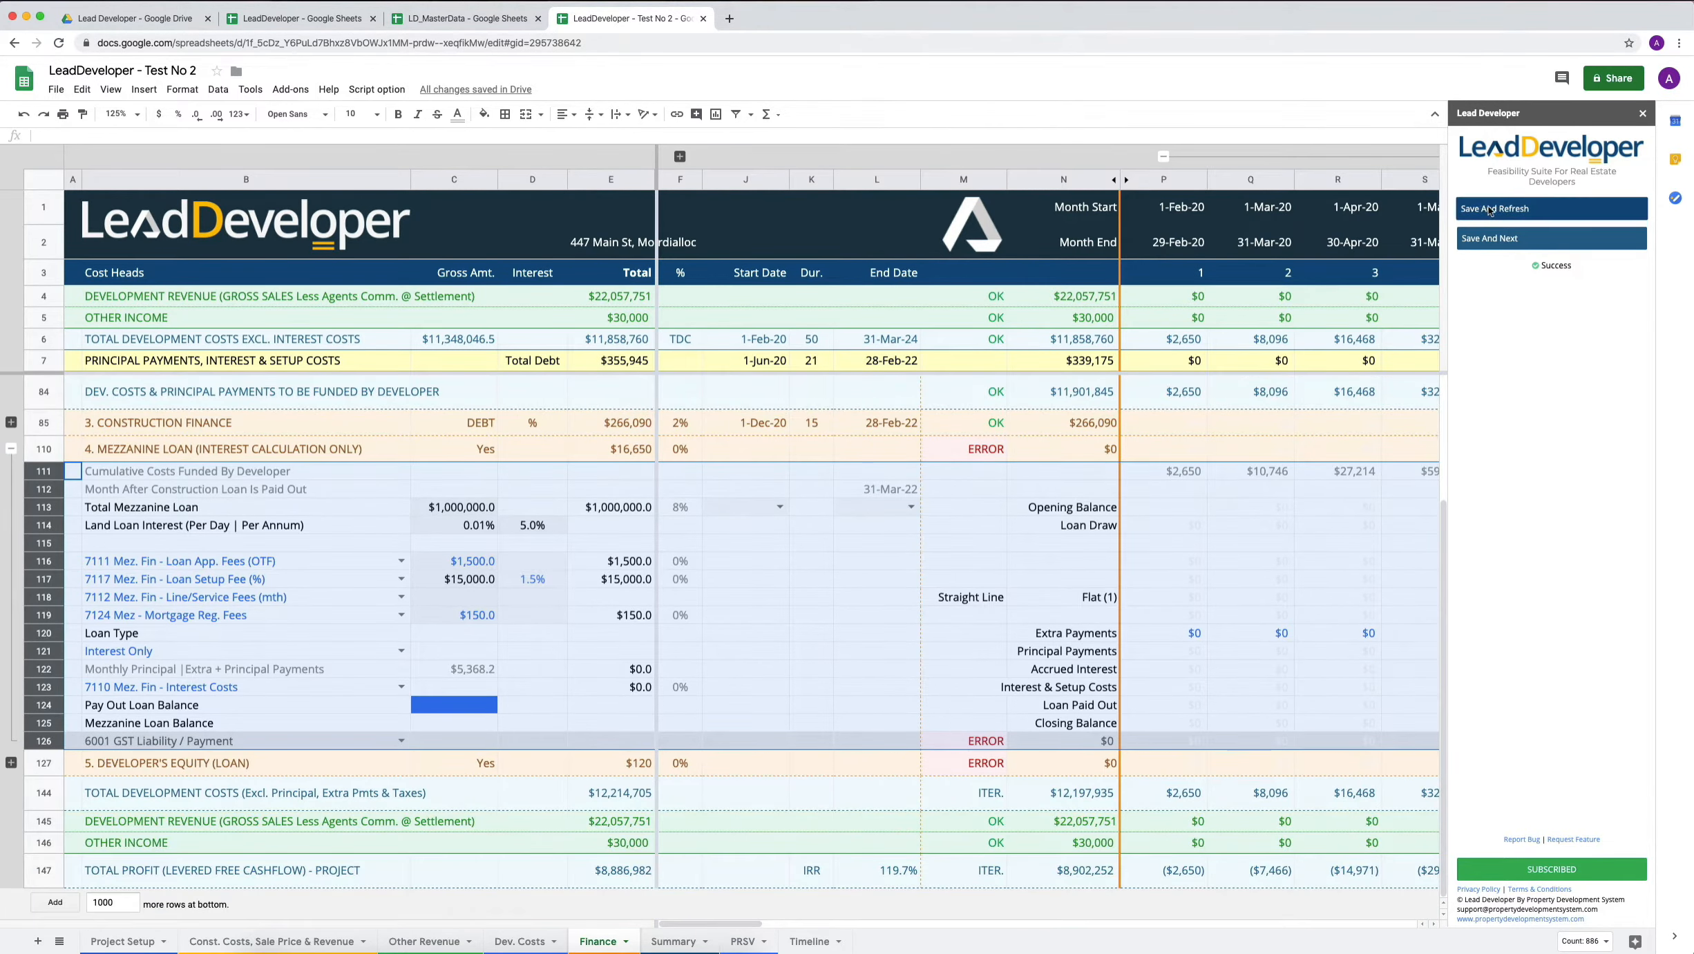
{"action": "left_click", "coordinate": [524, 512]}
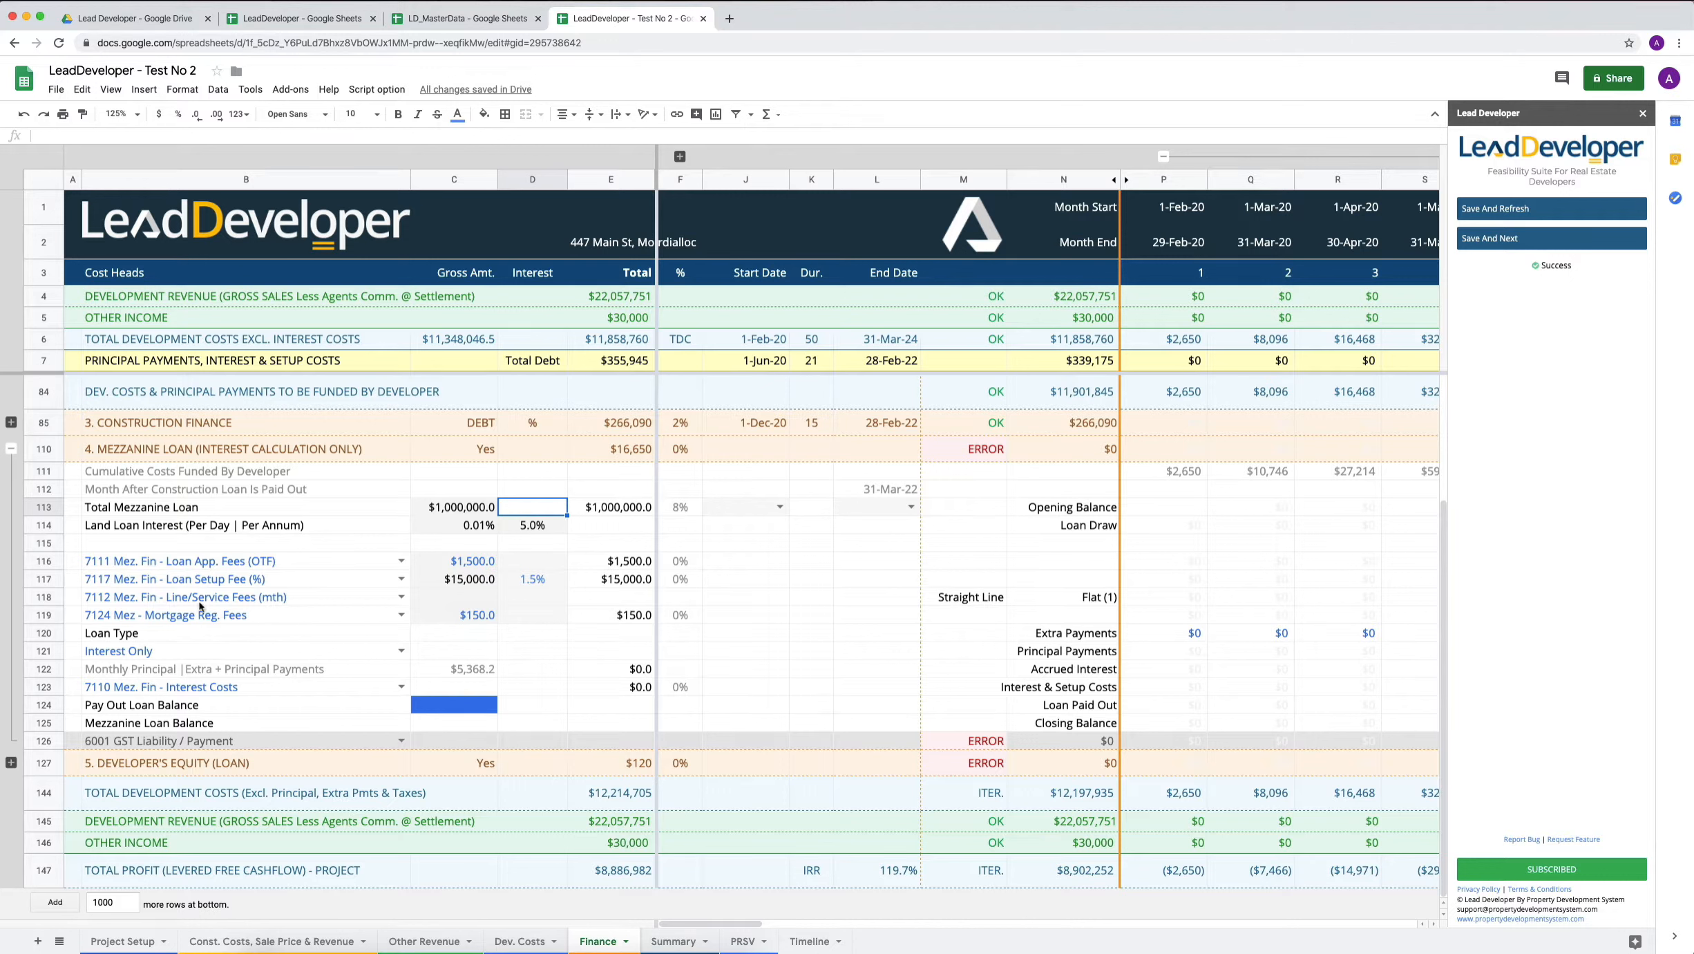
Set the gross amount of the mezzanine finance monthly line/service fees to 50.
{"action": "left_click", "coordinate": [466, 603]}
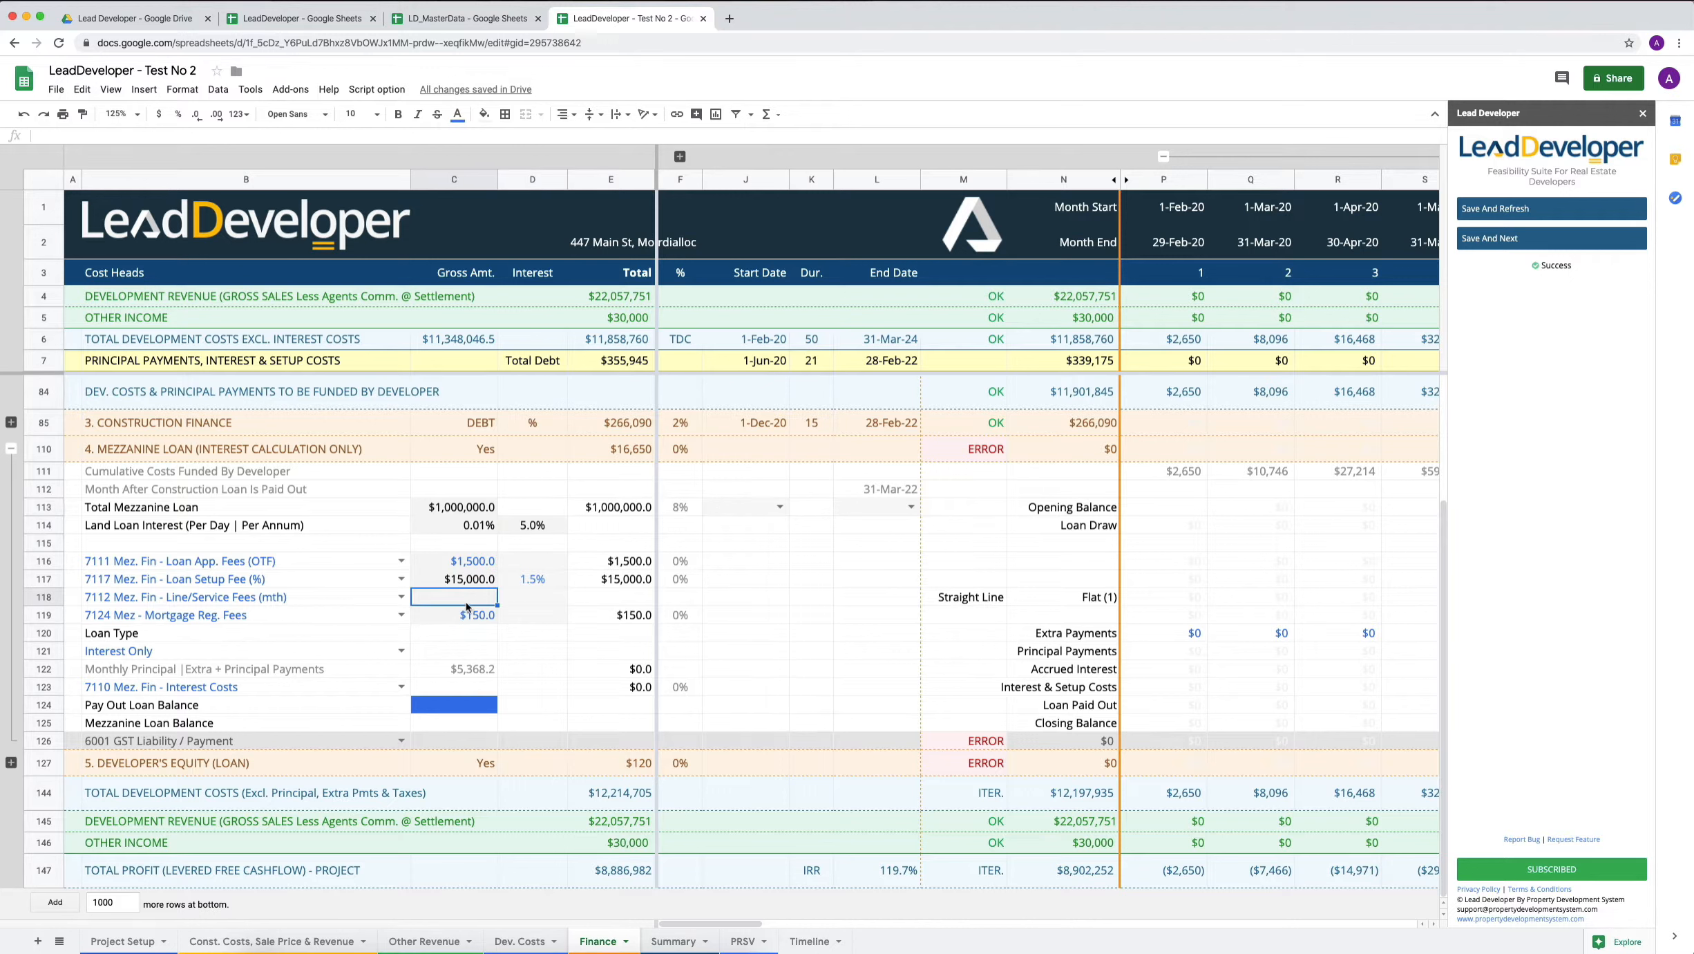
{"action": "type", "text": "50"}
{"action": "key", "text": "Return"}
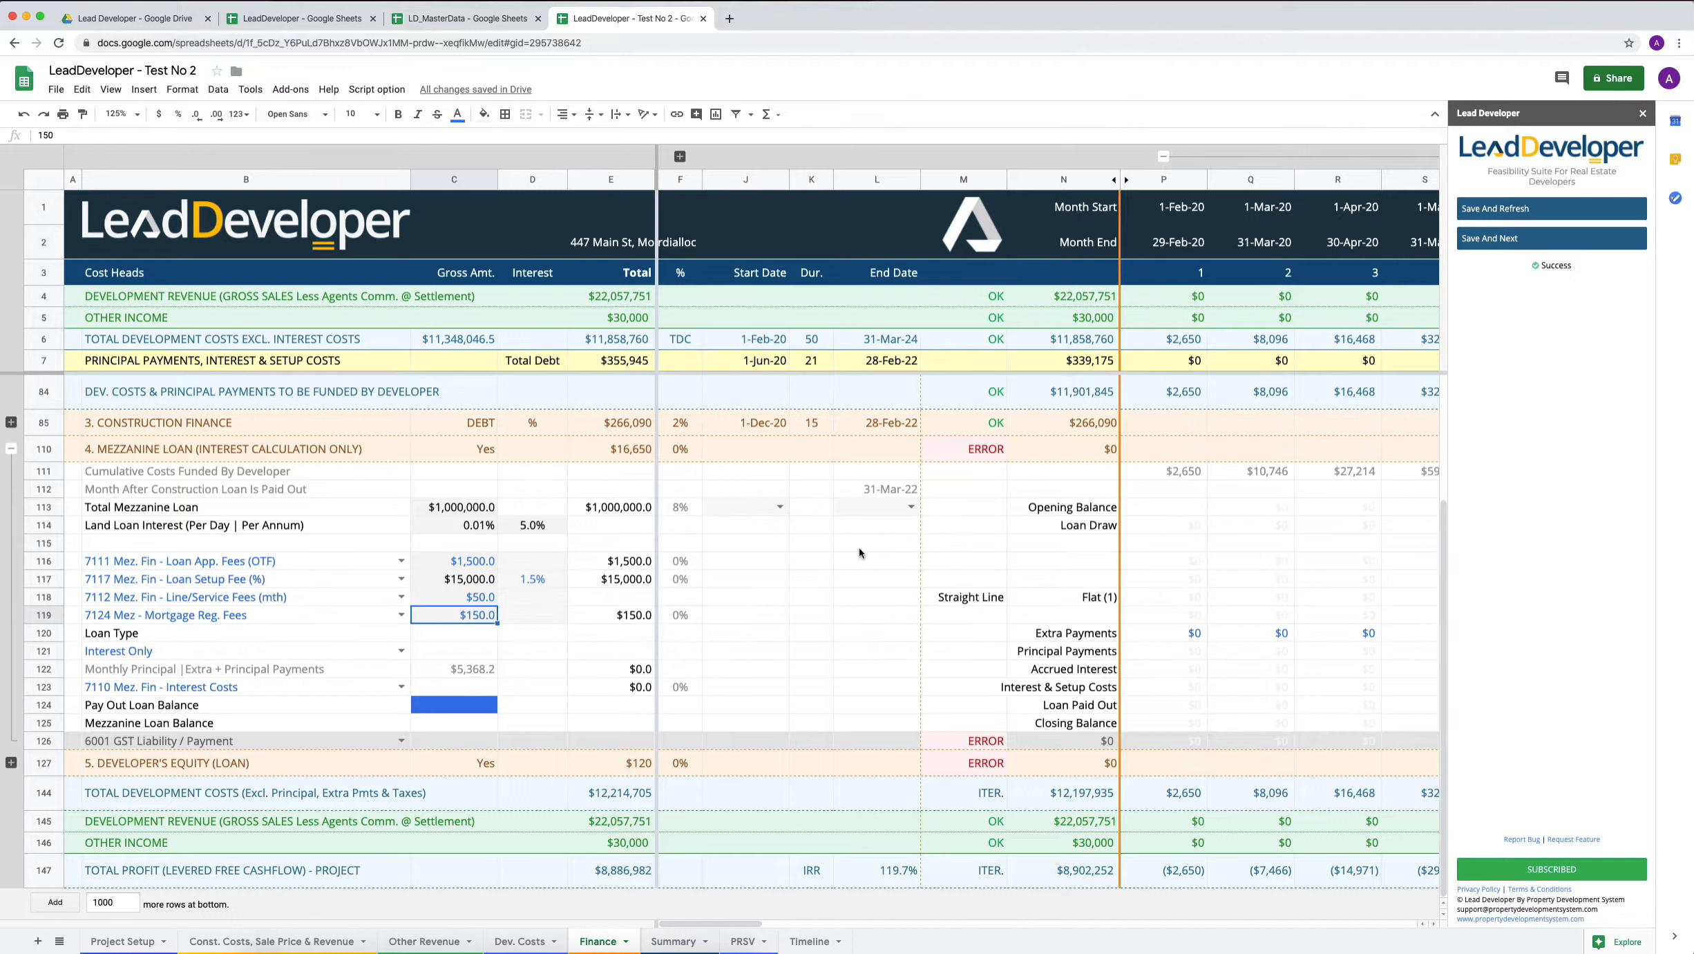
Check the construction finance dates and the Timeline sheet, and set the Total Mezzanine Loan start date to 1-Nov-20.
{"action": "left_click", "coordinate": [729, 506]}
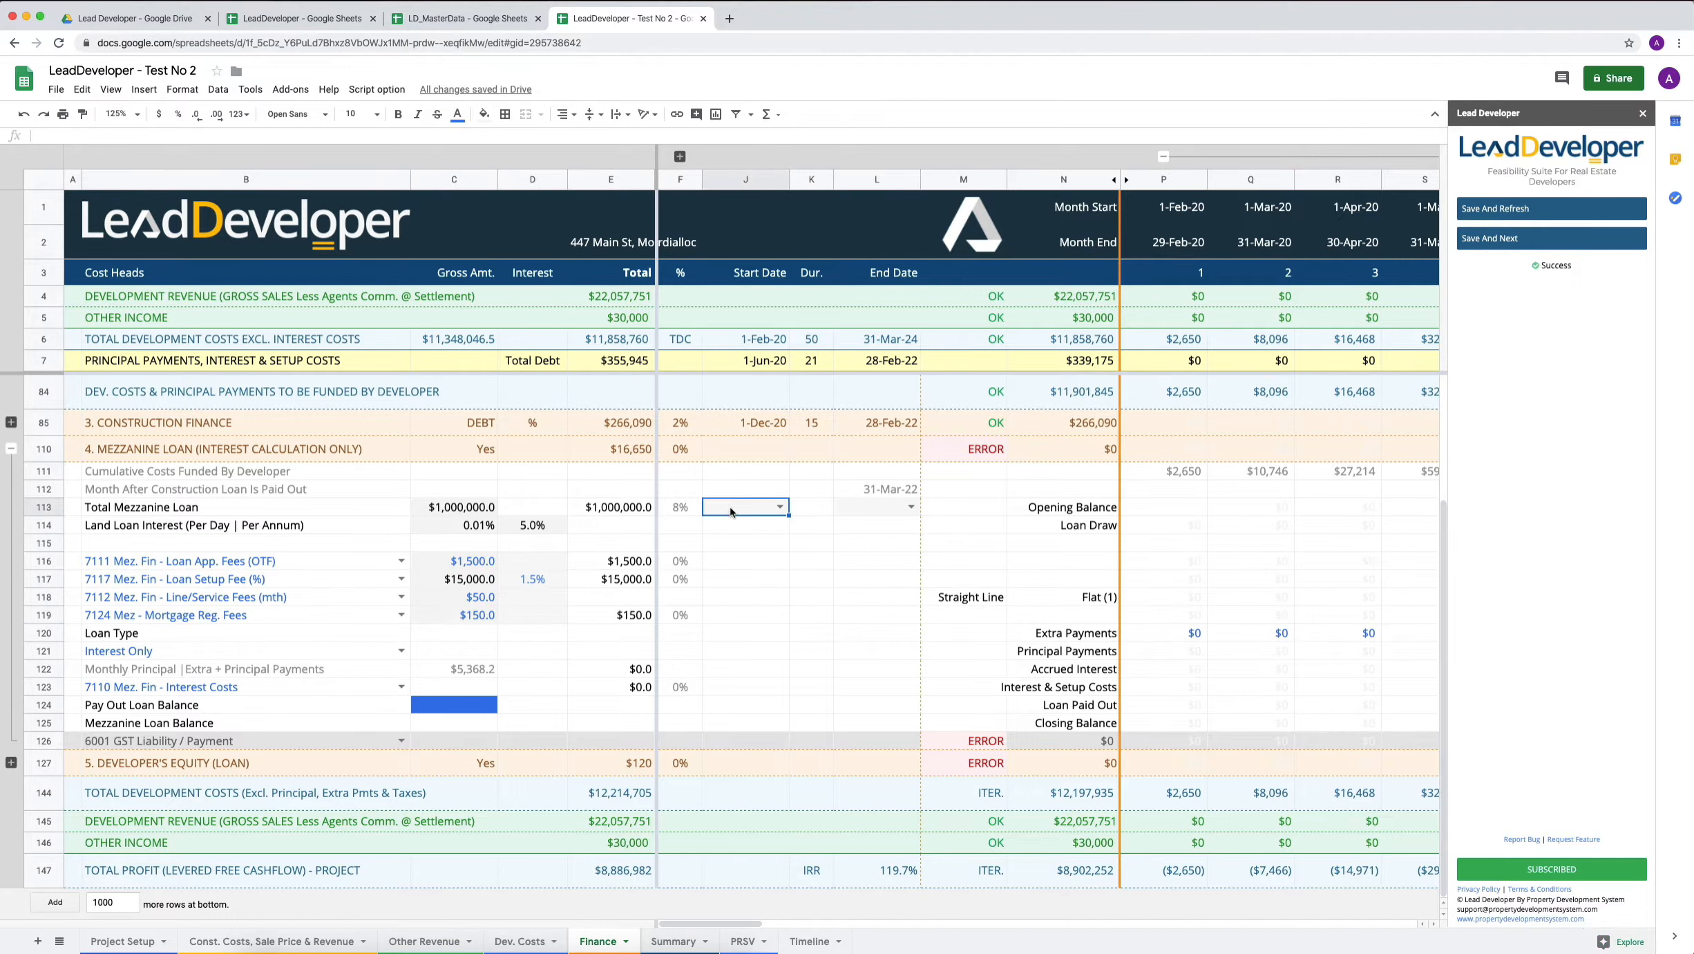
{"action": "scroll", "coordinate": [752, 604], "scroll_direction": "up", "scroll_amount": 3}
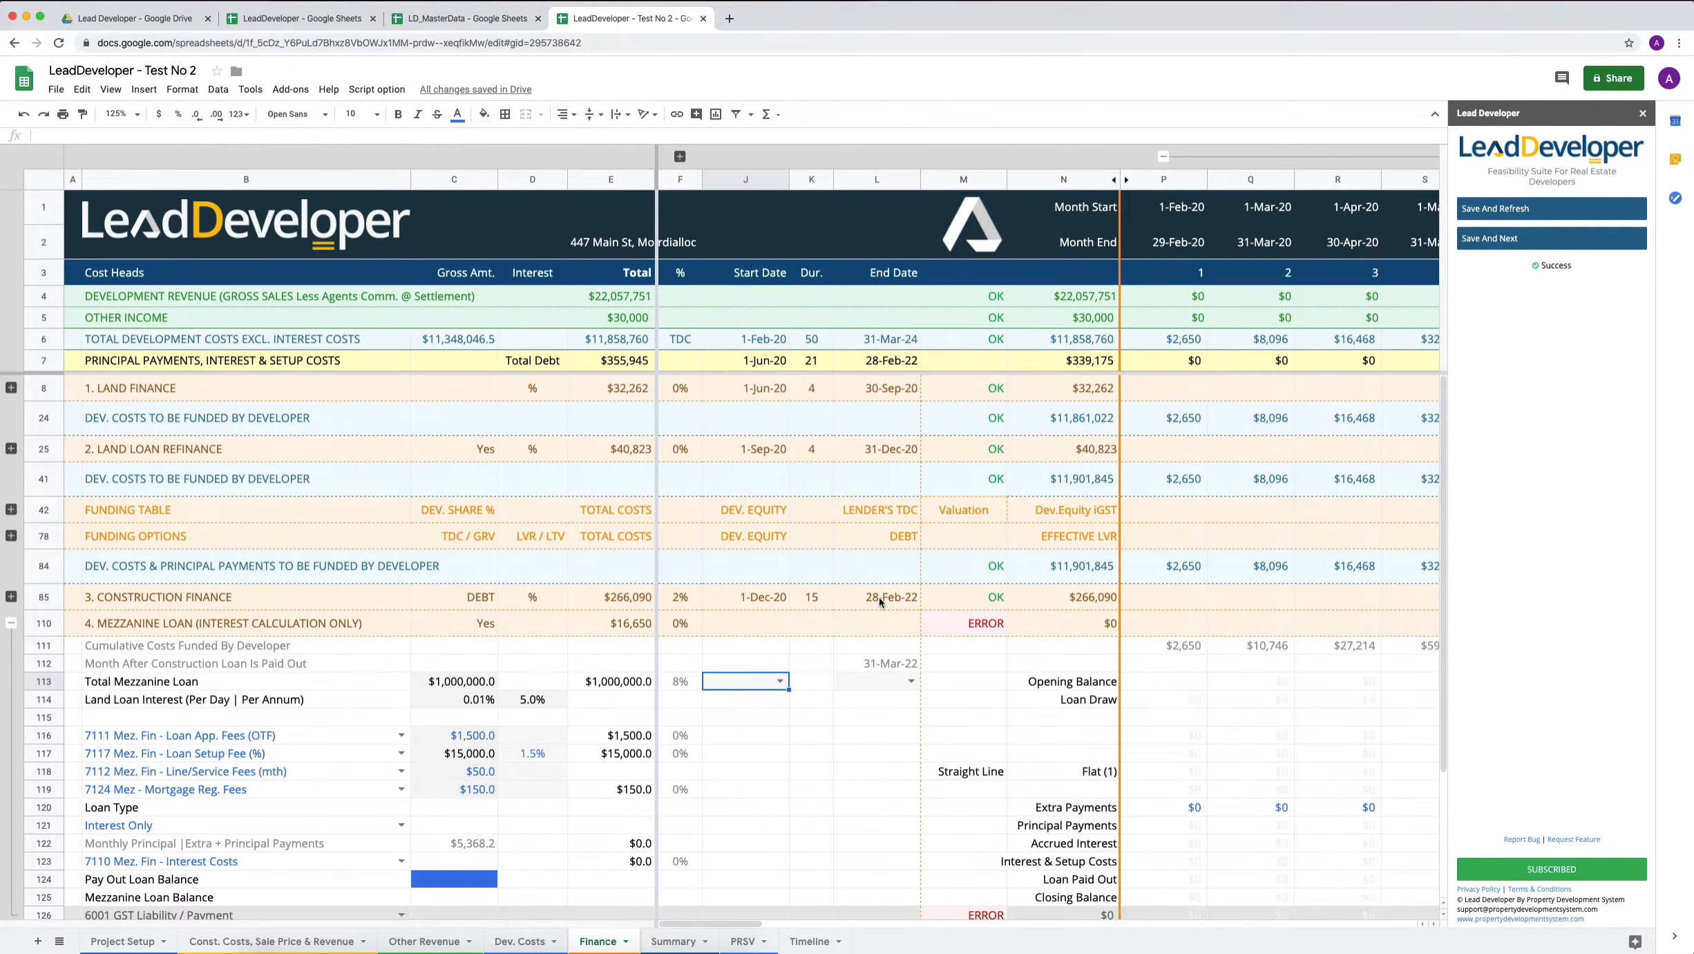
{"action": "scroll", "coordinate": [771, 648], "scroll_direction": "down", "scroll_amount": 3}
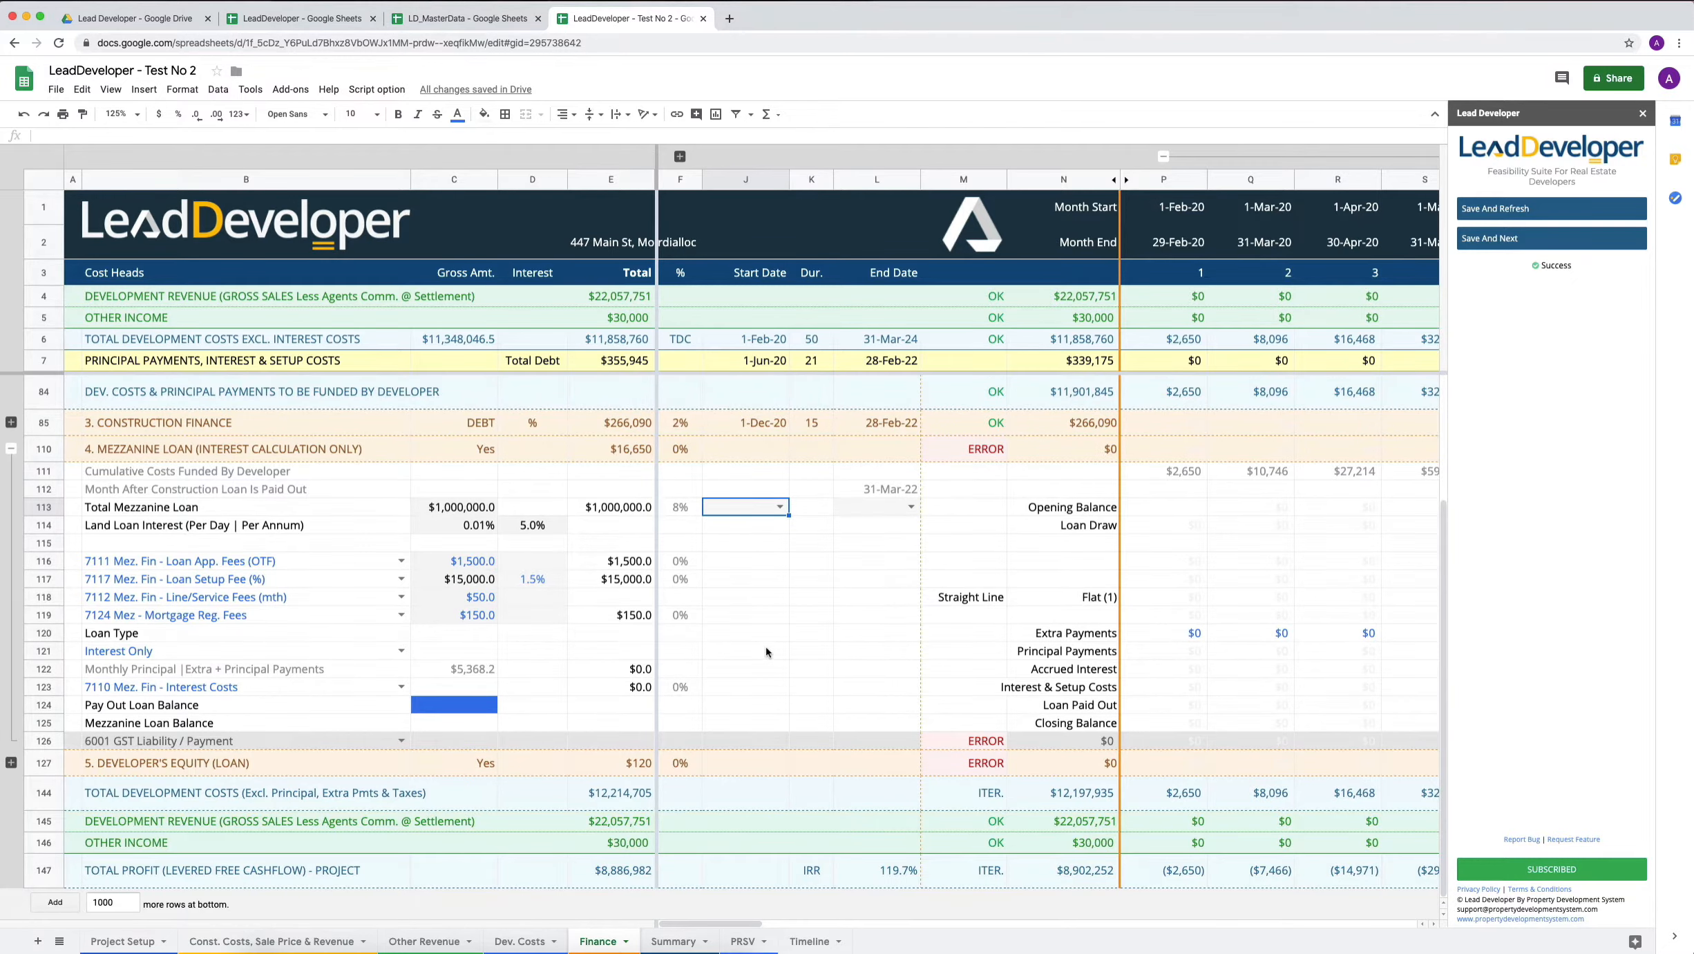
{"action": "scroll", "coordinate": [765, 646], "scroll_direction": "up", "scroll_amount": 2}
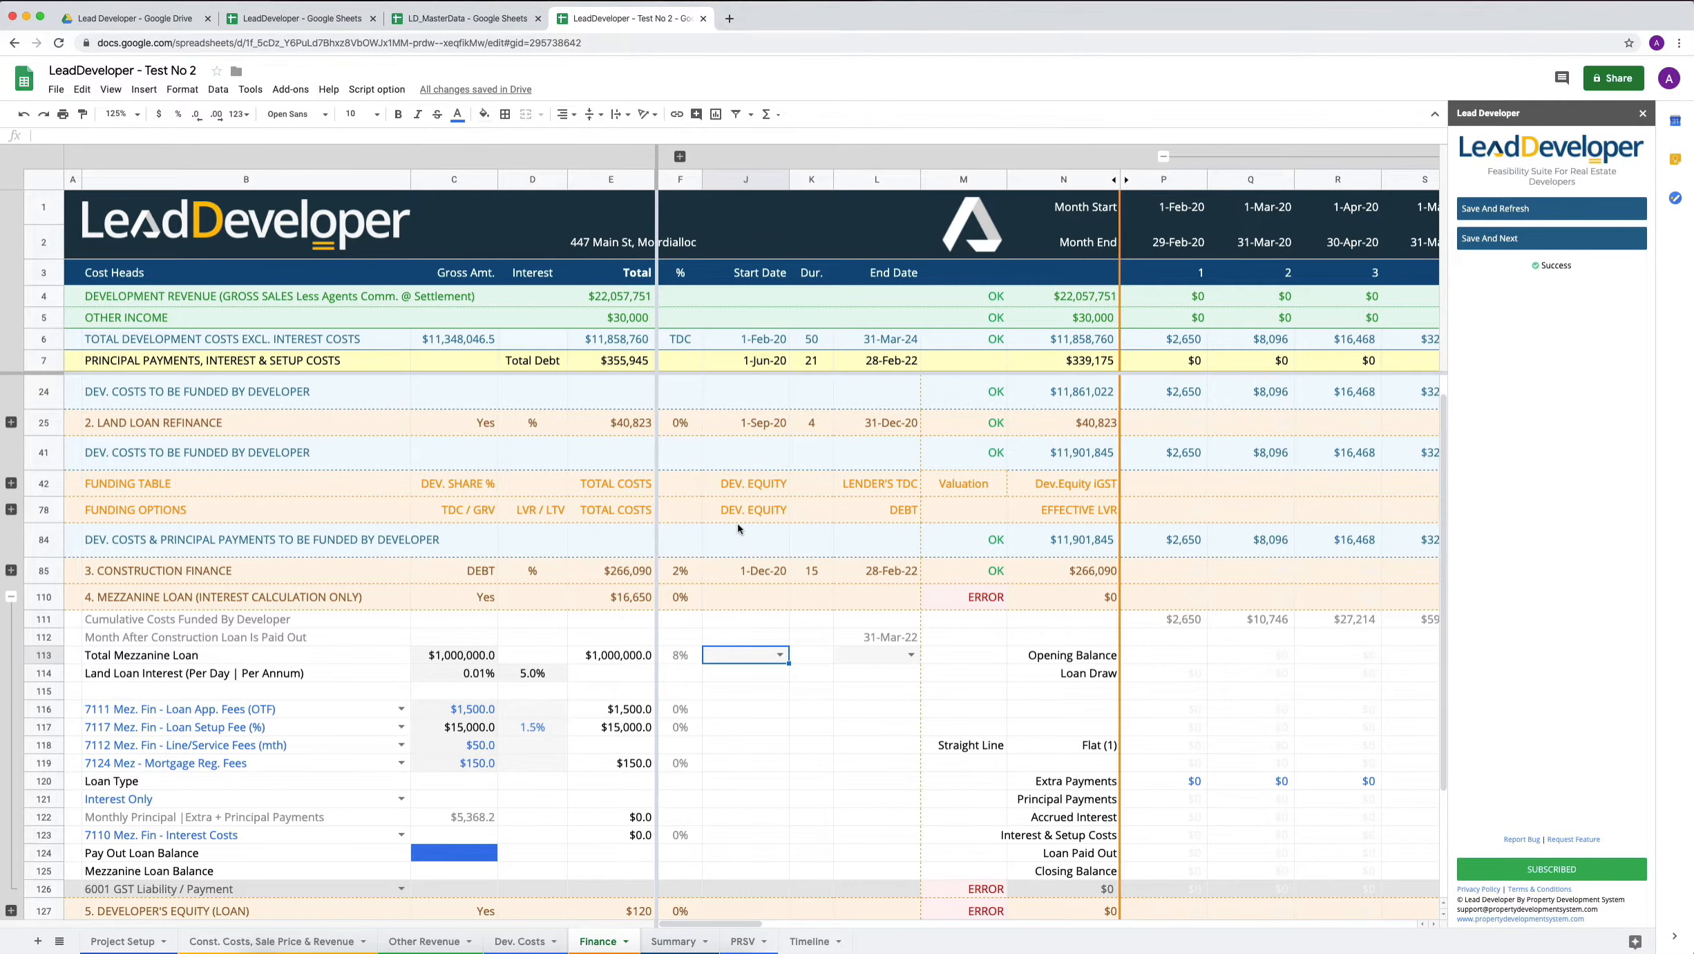
{"action": "scroll", "coordinate": [738, 527], "scroll_direction": "down", "scroll_amount": 2}
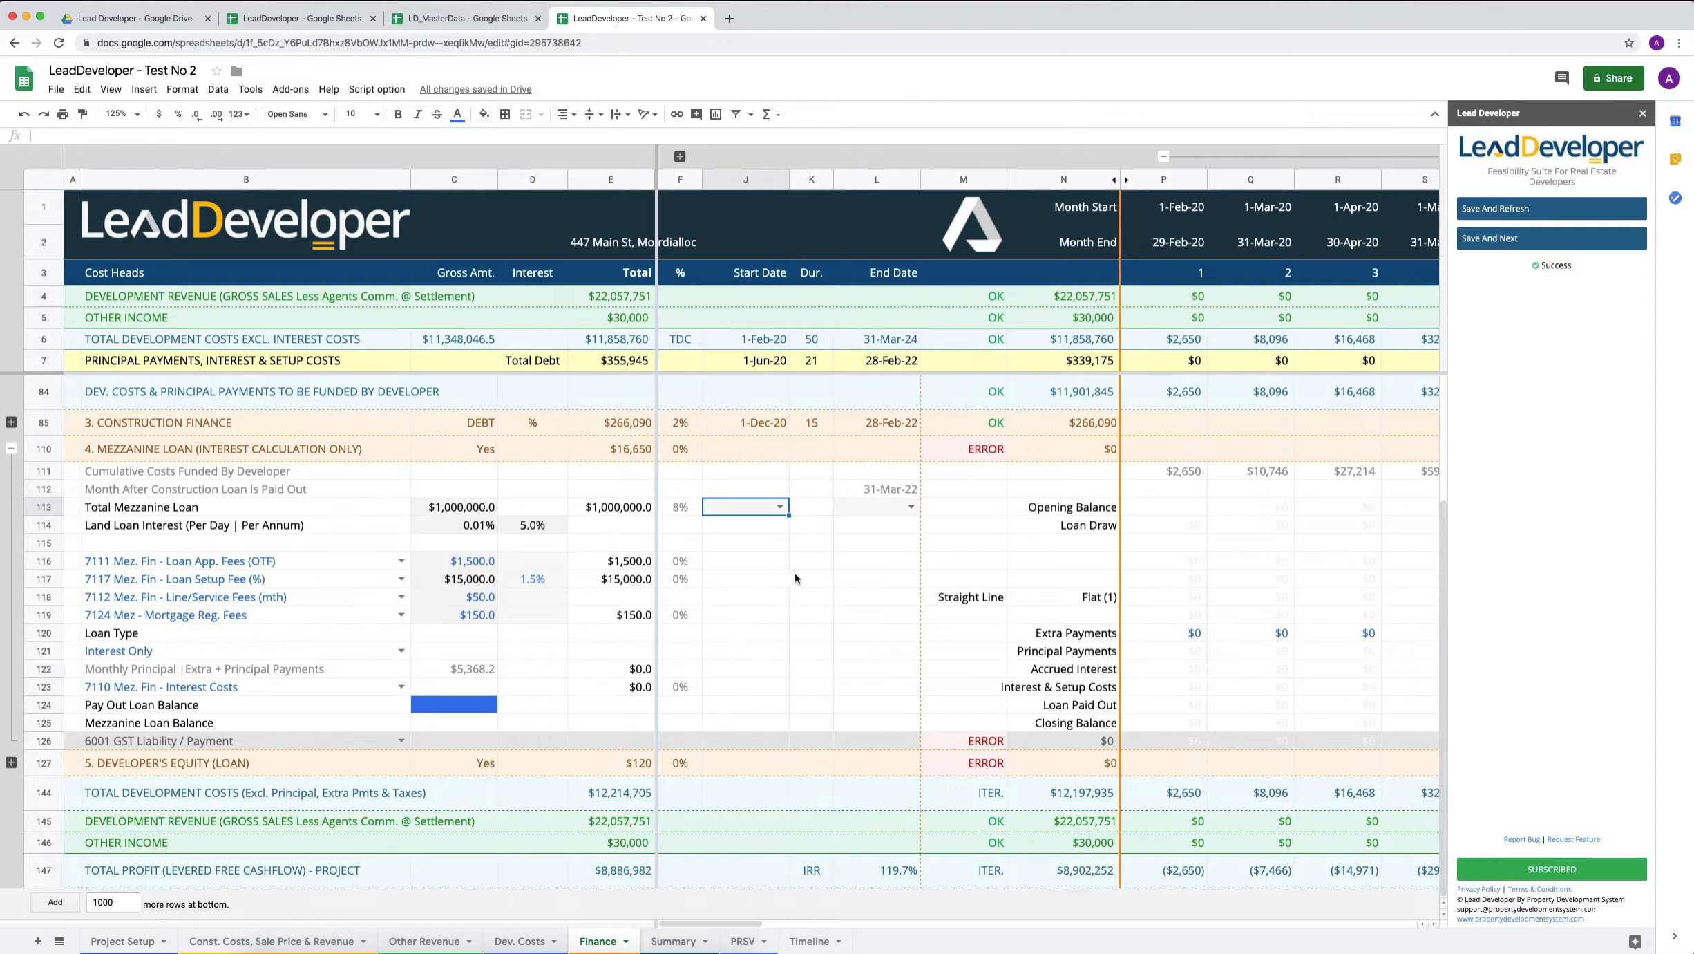
{"action": "scroll", "coordinate": [802, 573], "scroll_direction": "right", "scroll_amount": 8}
{"action": "scroll", "coordinate": [802, 573], "scroll_direction": "left", "scroll_amount": 8}
{"action": "scroll", "coordinate": [704, 523], "scroll_direction": "right", "scroll_amount": 10}
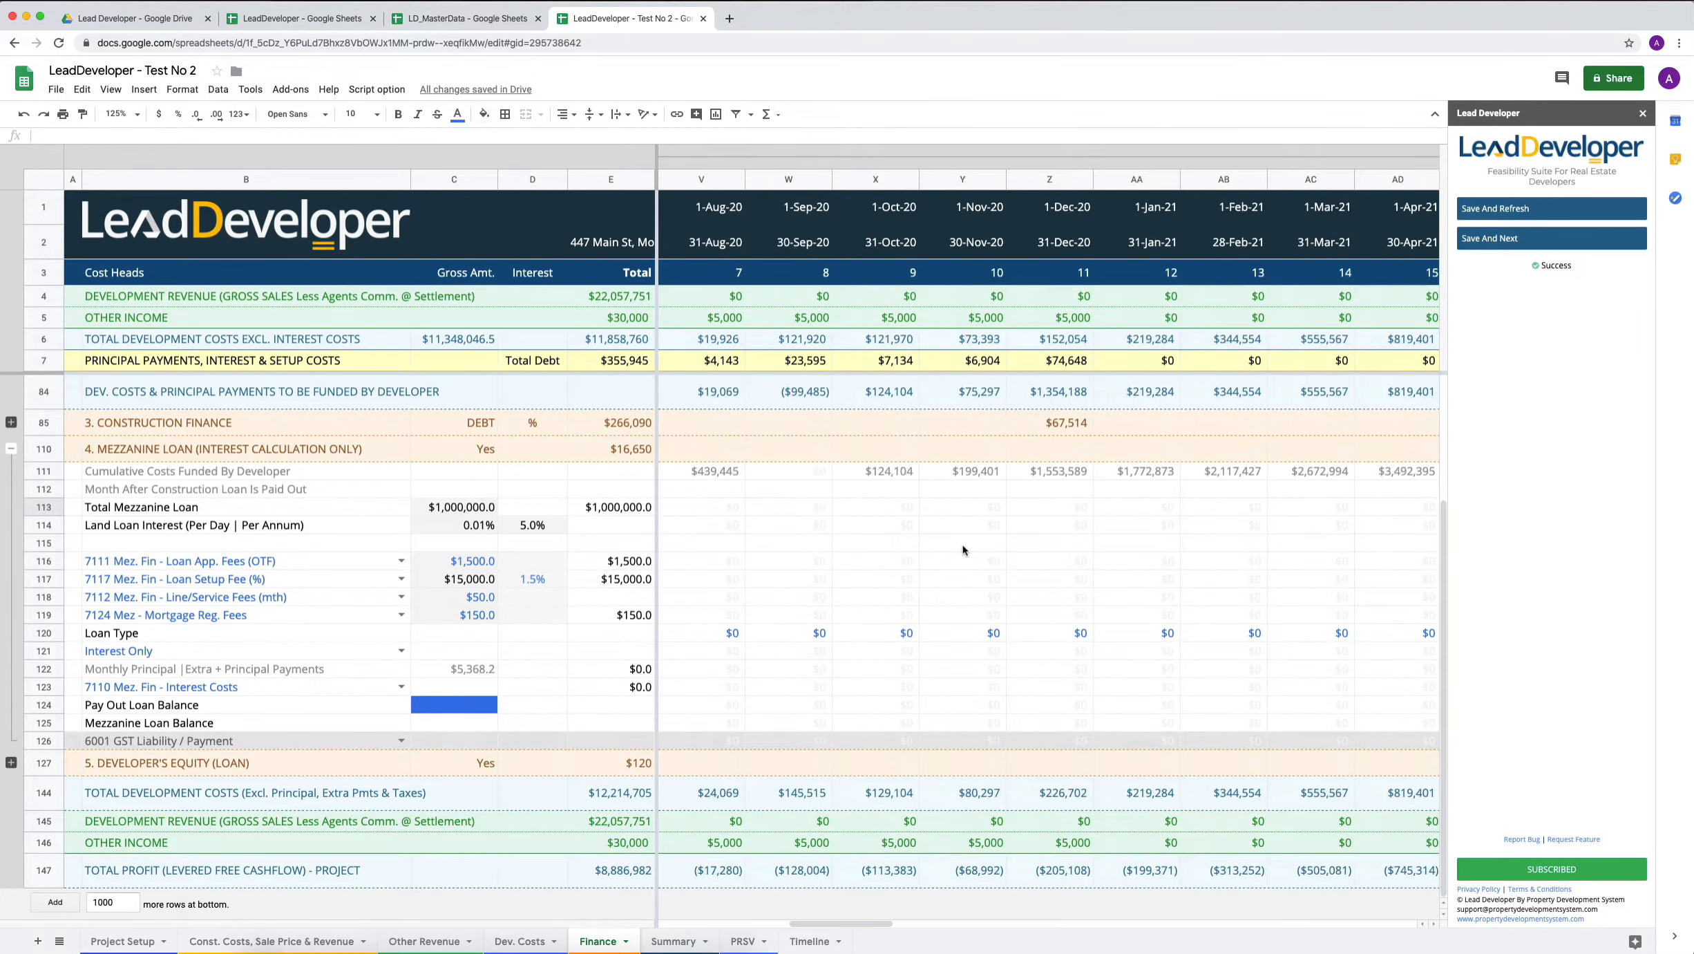
{"action": "left_click", "coordinate": [809, 940]}
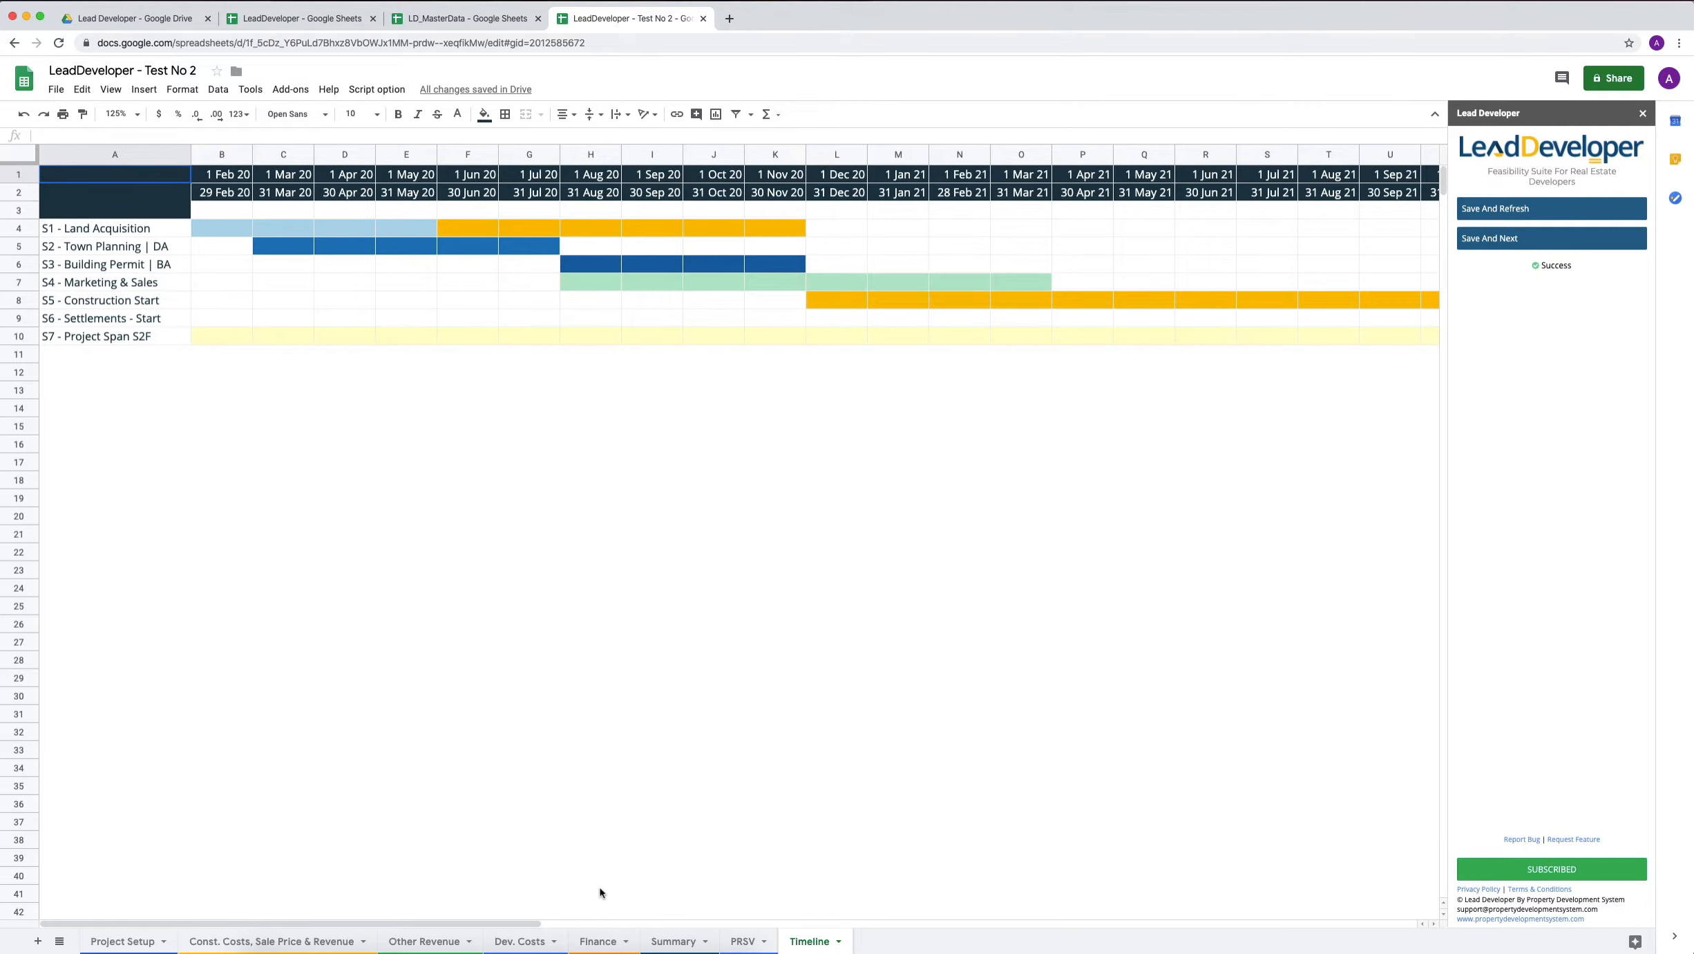
{"action": "left_click", "coordinate": [596, 941]}
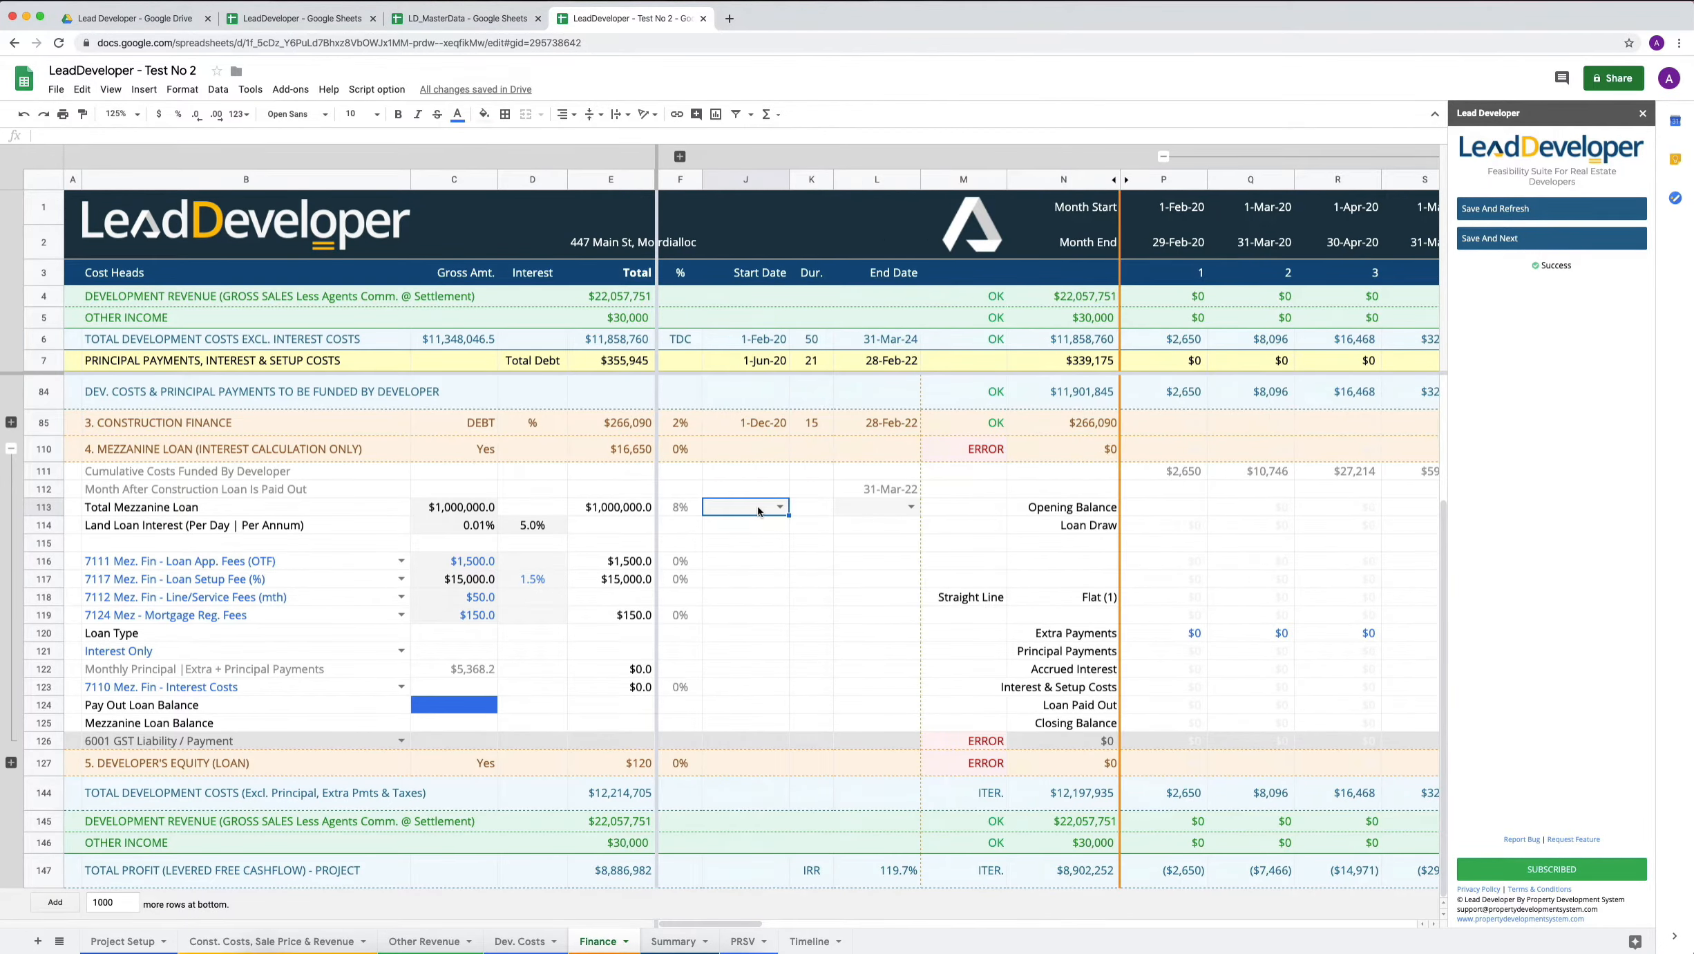
{"action": "type", "text": "nov"}
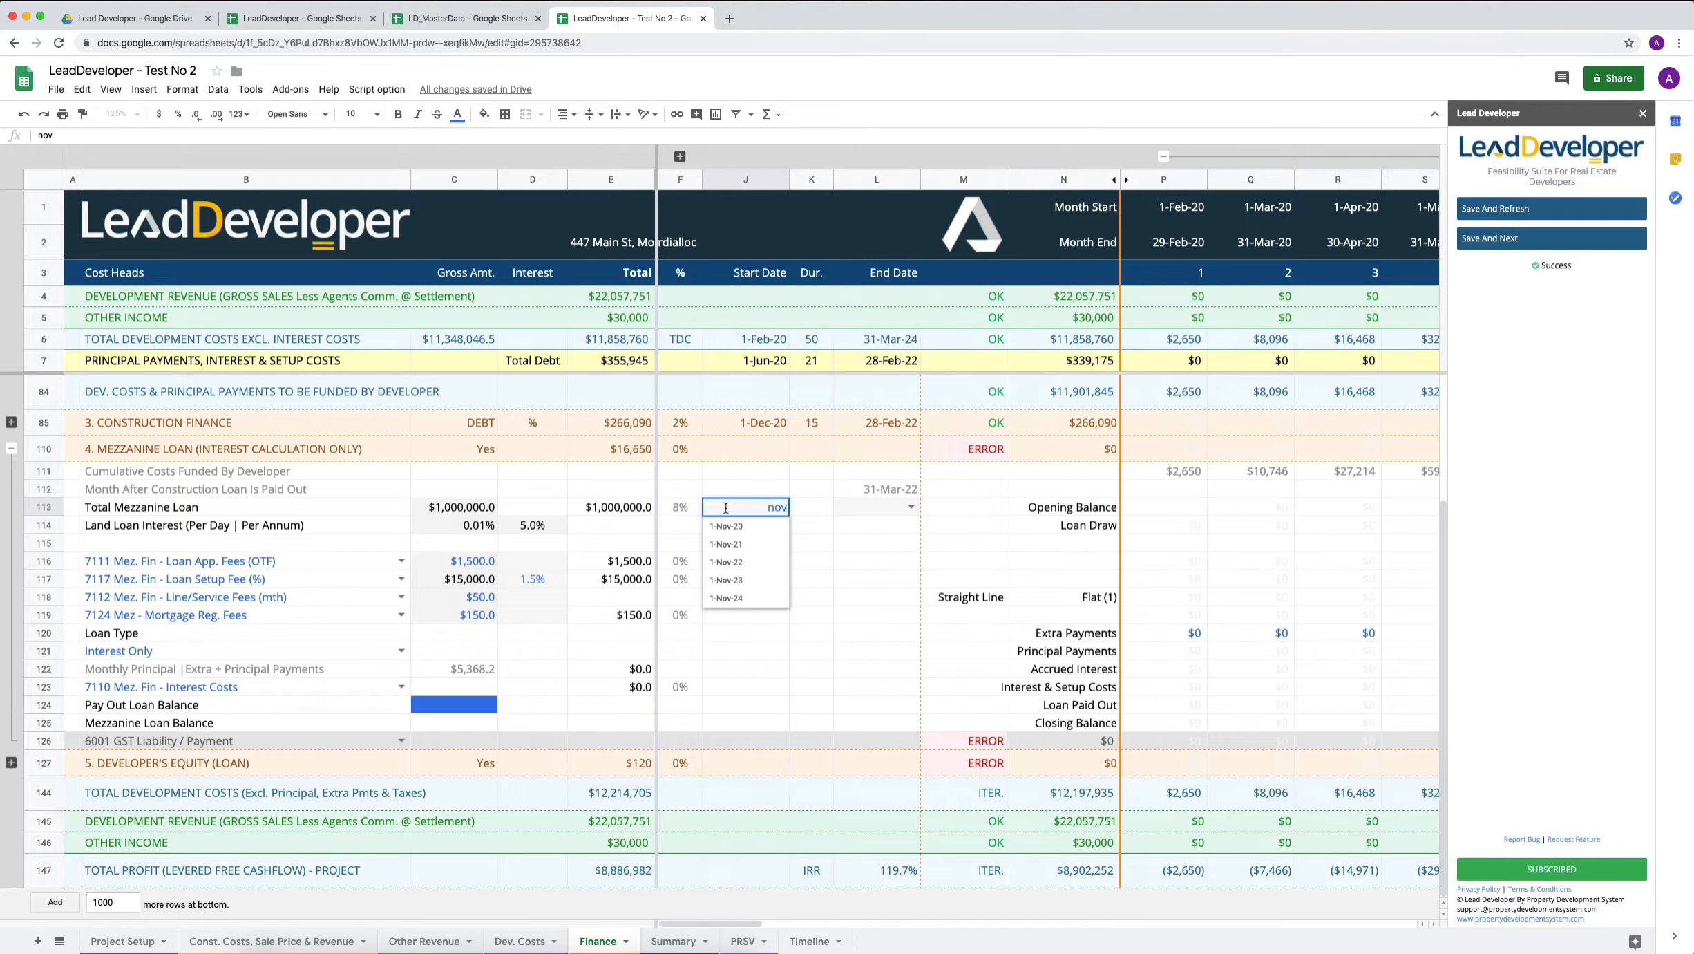
{"action": "left_click", "coordinate": [734, 532]}
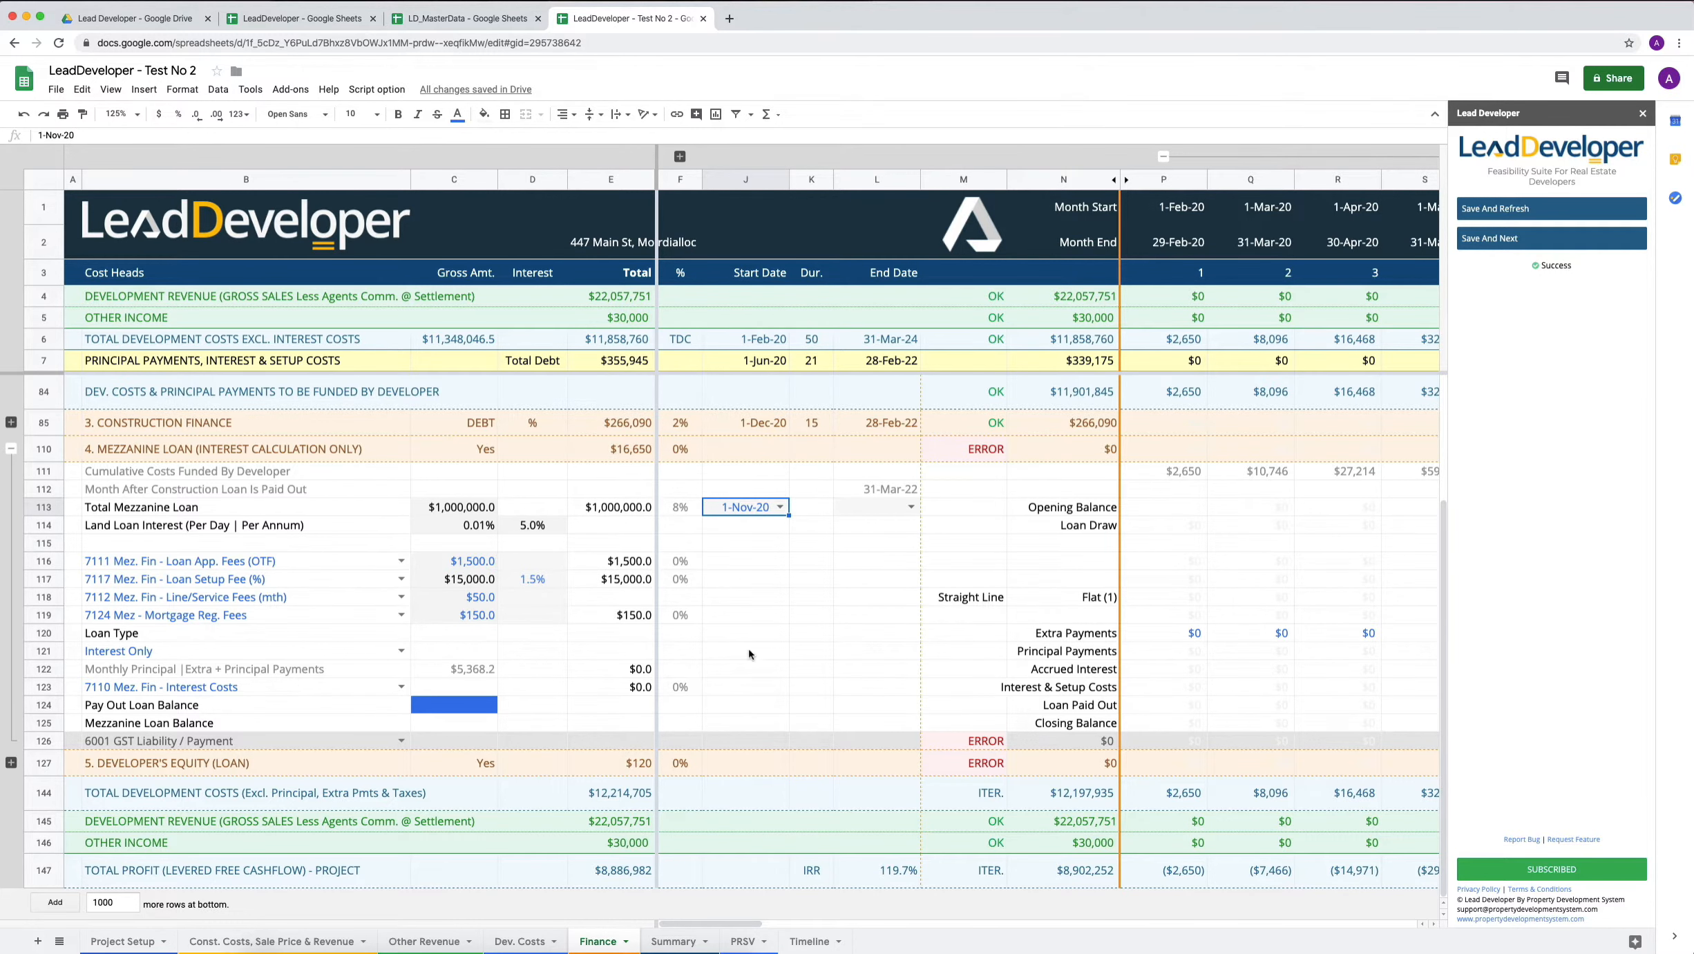
Highlight the construction and settlement rows from 1 Nov 20 through 1 Feb 22 on the Timeline sheet to examine the loan period.
{"action": "left_click", "coordinate": [812, 942]}
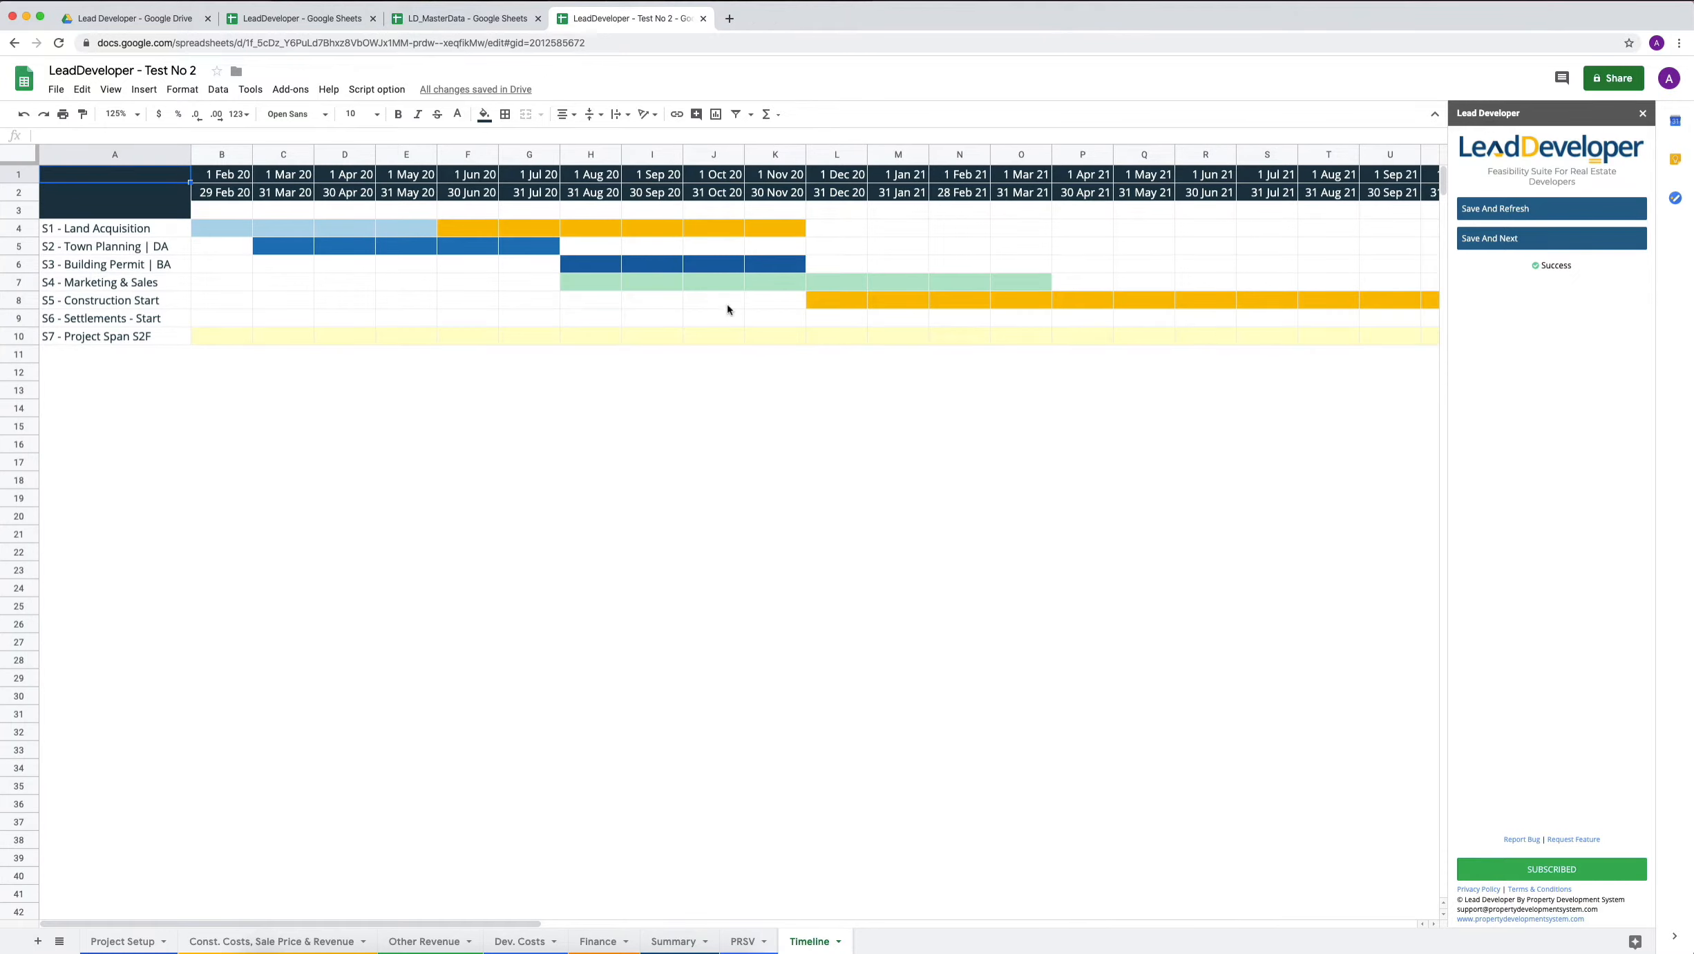
{"action": "left_click", "coordinate": [771, 155]}
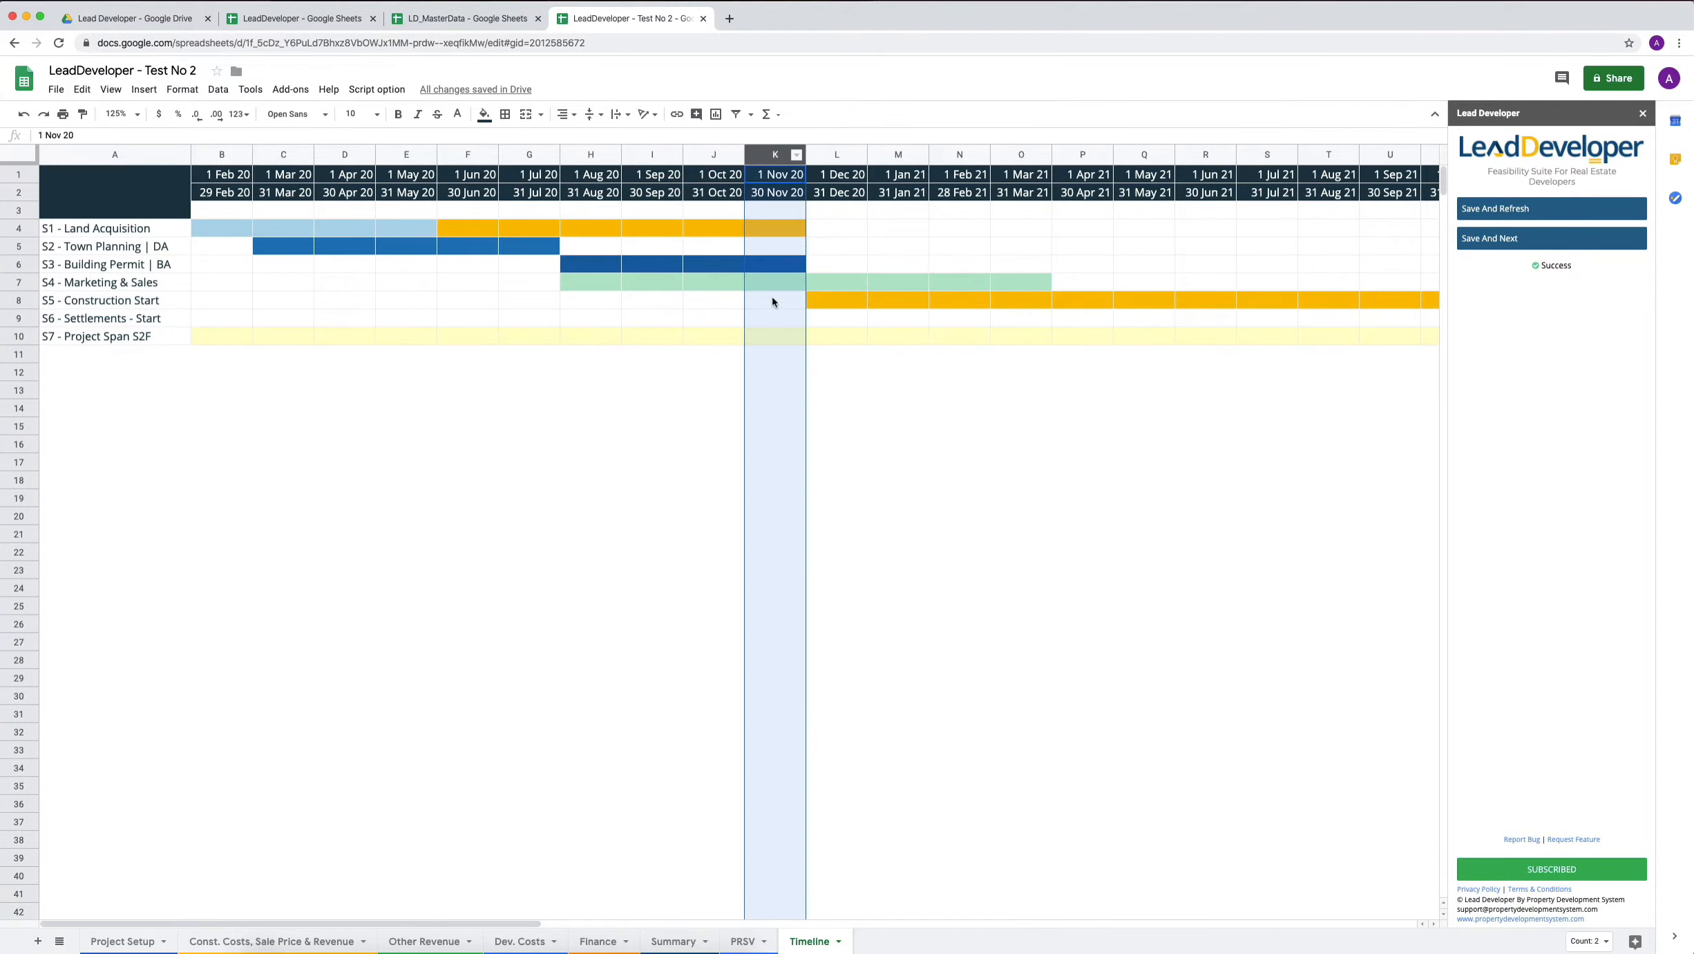
{"action": "left_click", "coordinate": [774, 304]}
{"action": "scroll", "coordinate": [776, 302], "scroll_direction": "right", "scroll_amount": 6}
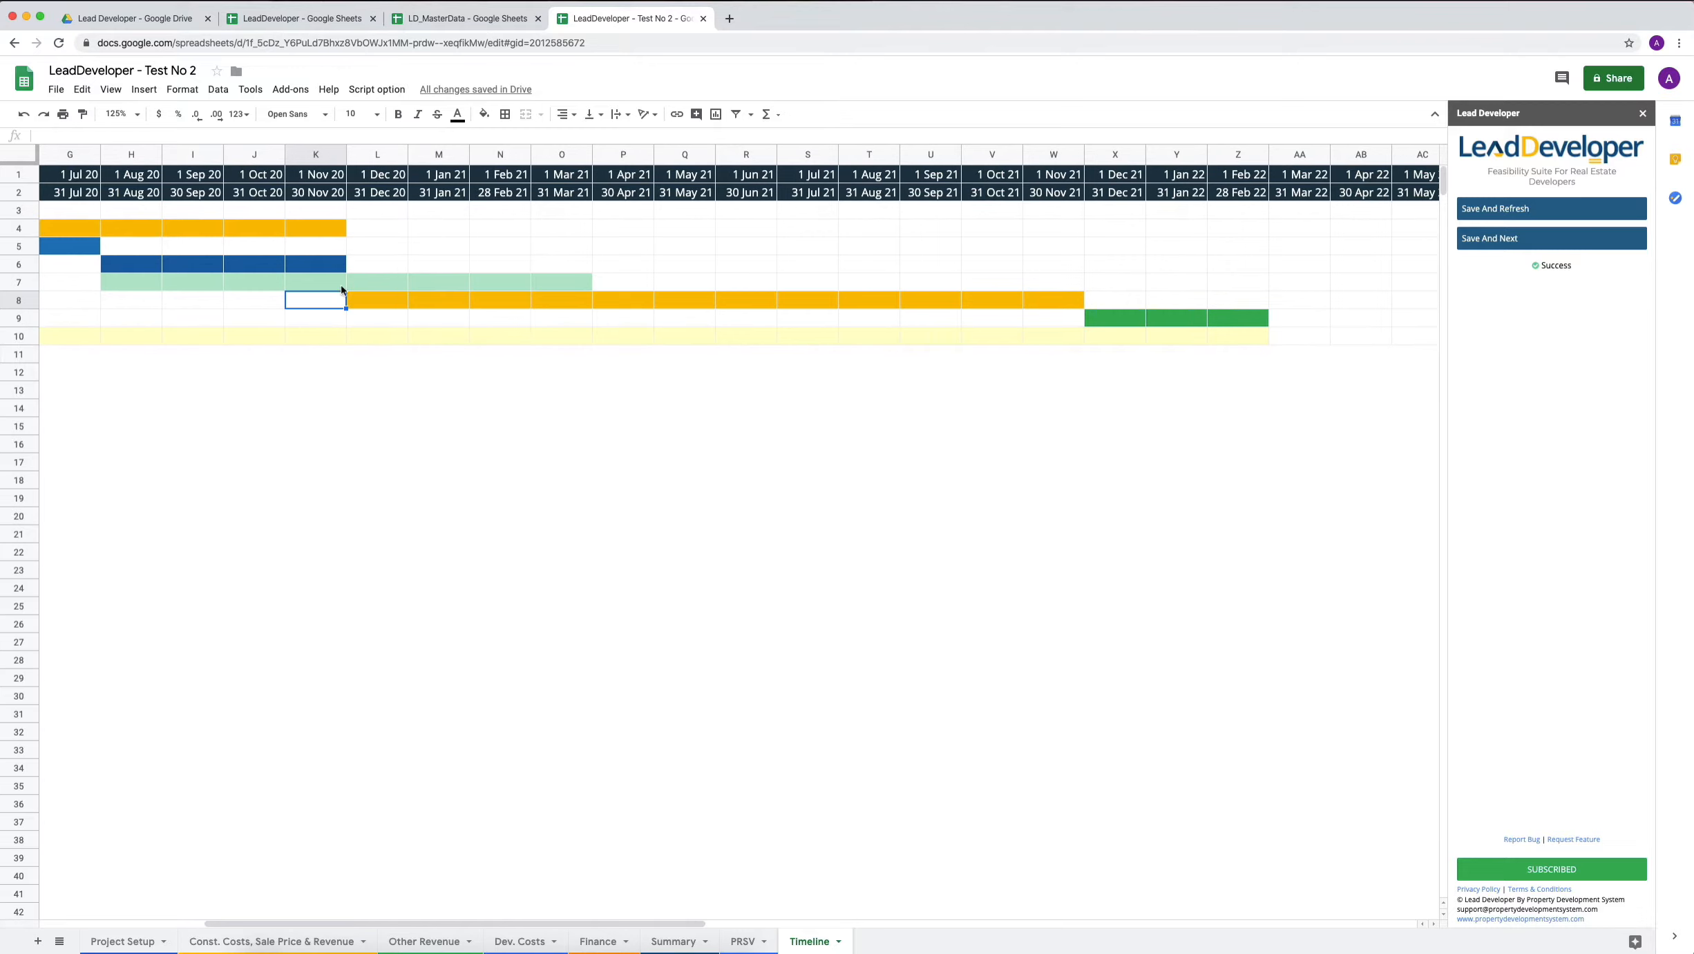
{"action": "left_click", "coordinate": [1222, 318]}
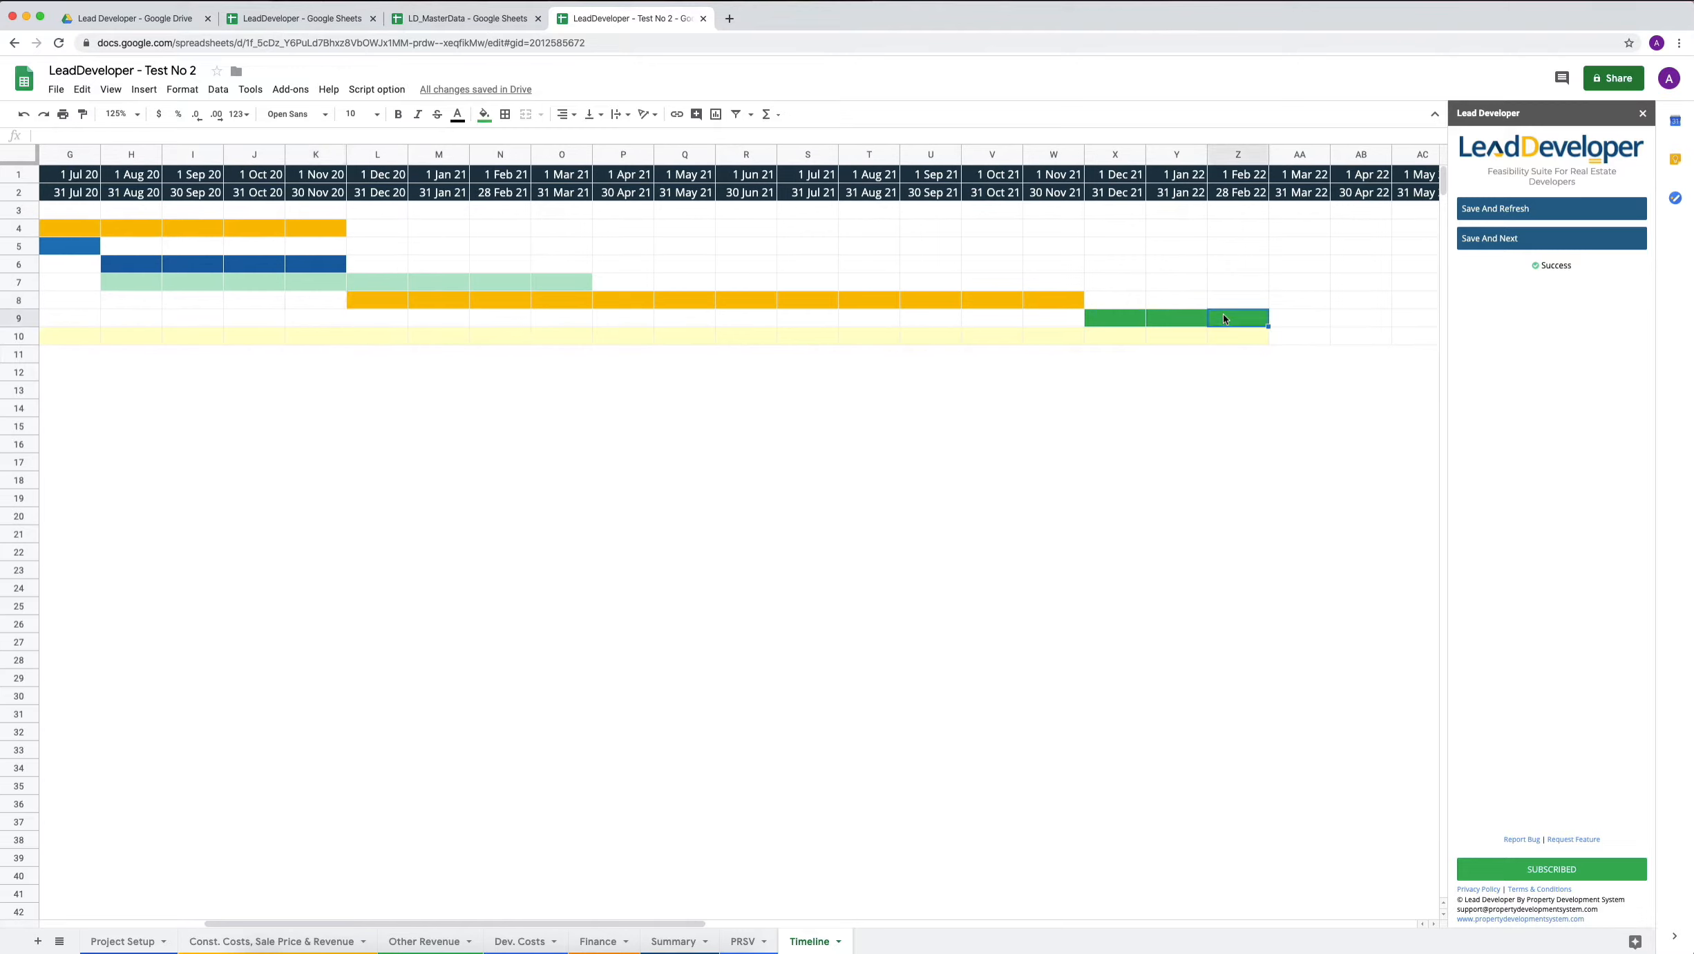
{"action": "left_click_drag", "start_coordinate": [321, 300], "coordinate": [1243, 325]}
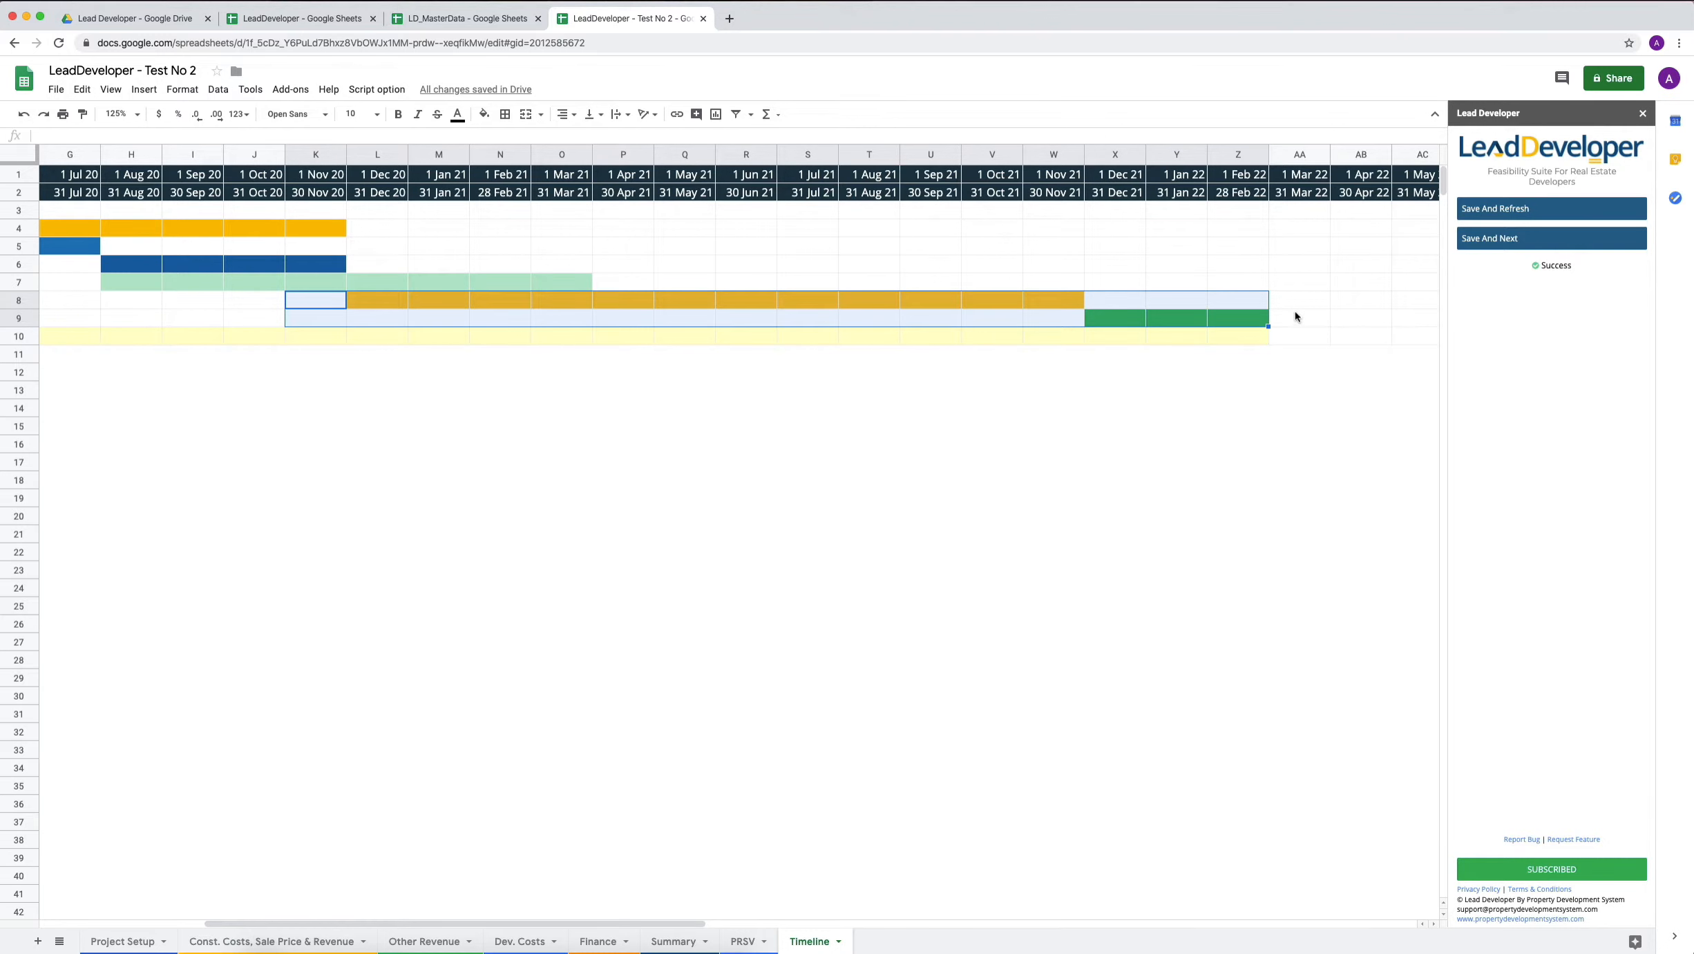
Check the month after the construction loan is paid out on the Finance sheet and compare it with the Timeline sheet.
{"action": "left_click", "coordinate": [599, 940]}
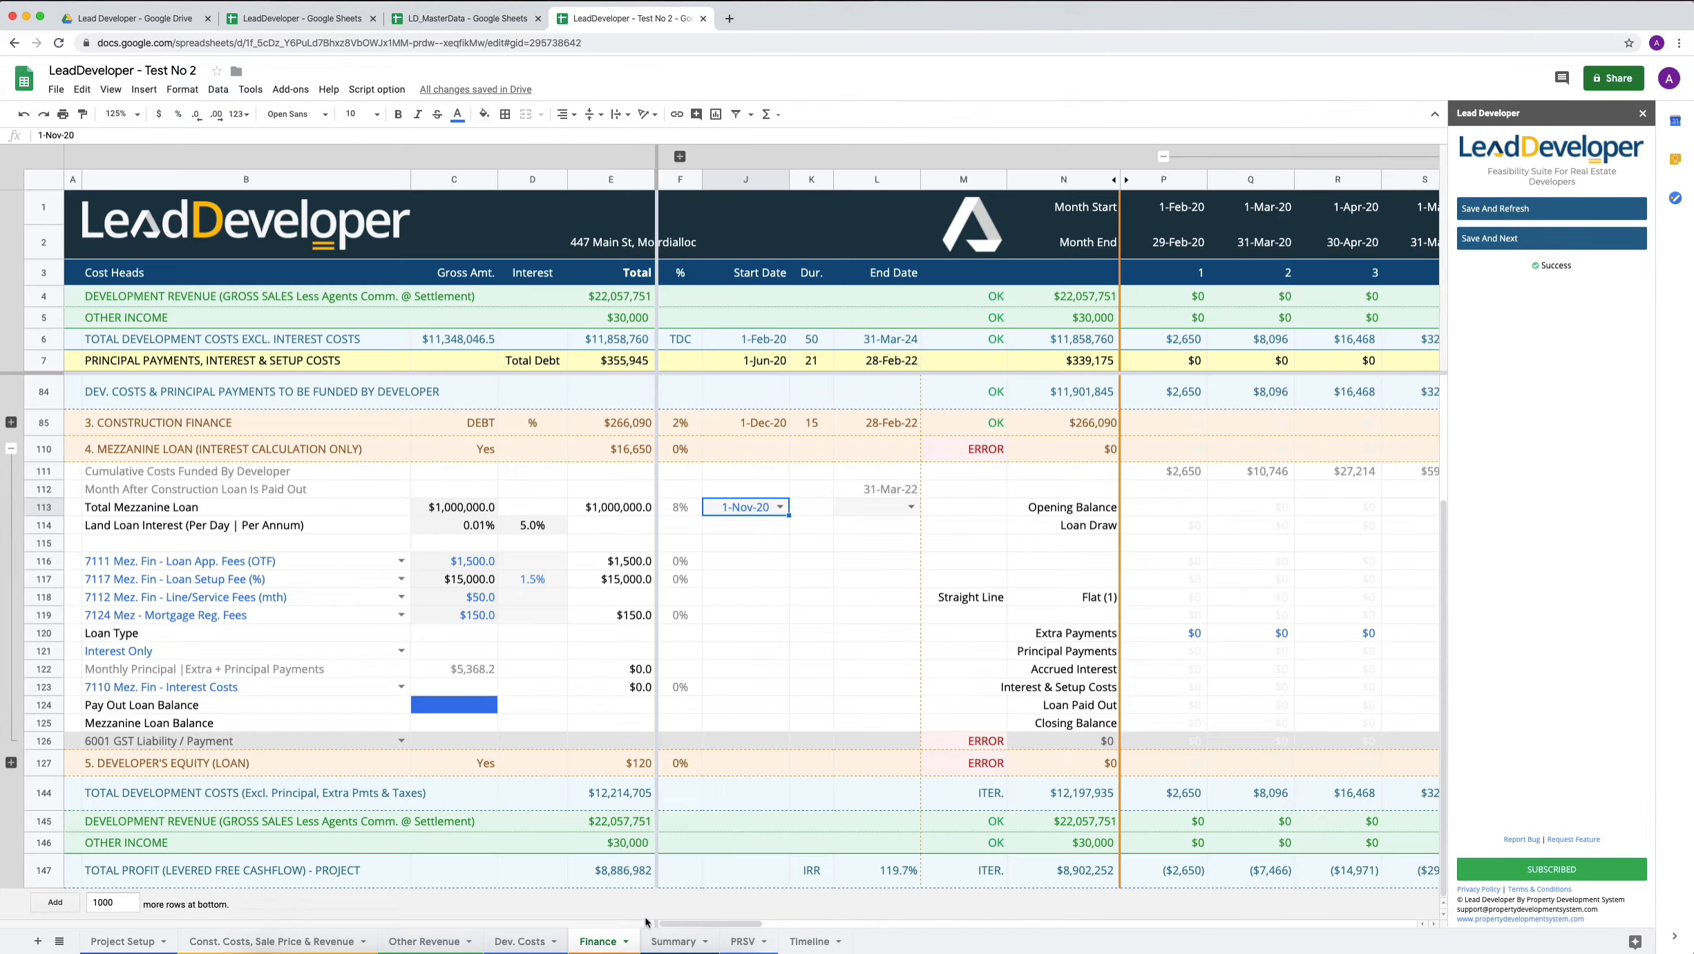
{"action": "left_click", "coordinate": [859, 507]}
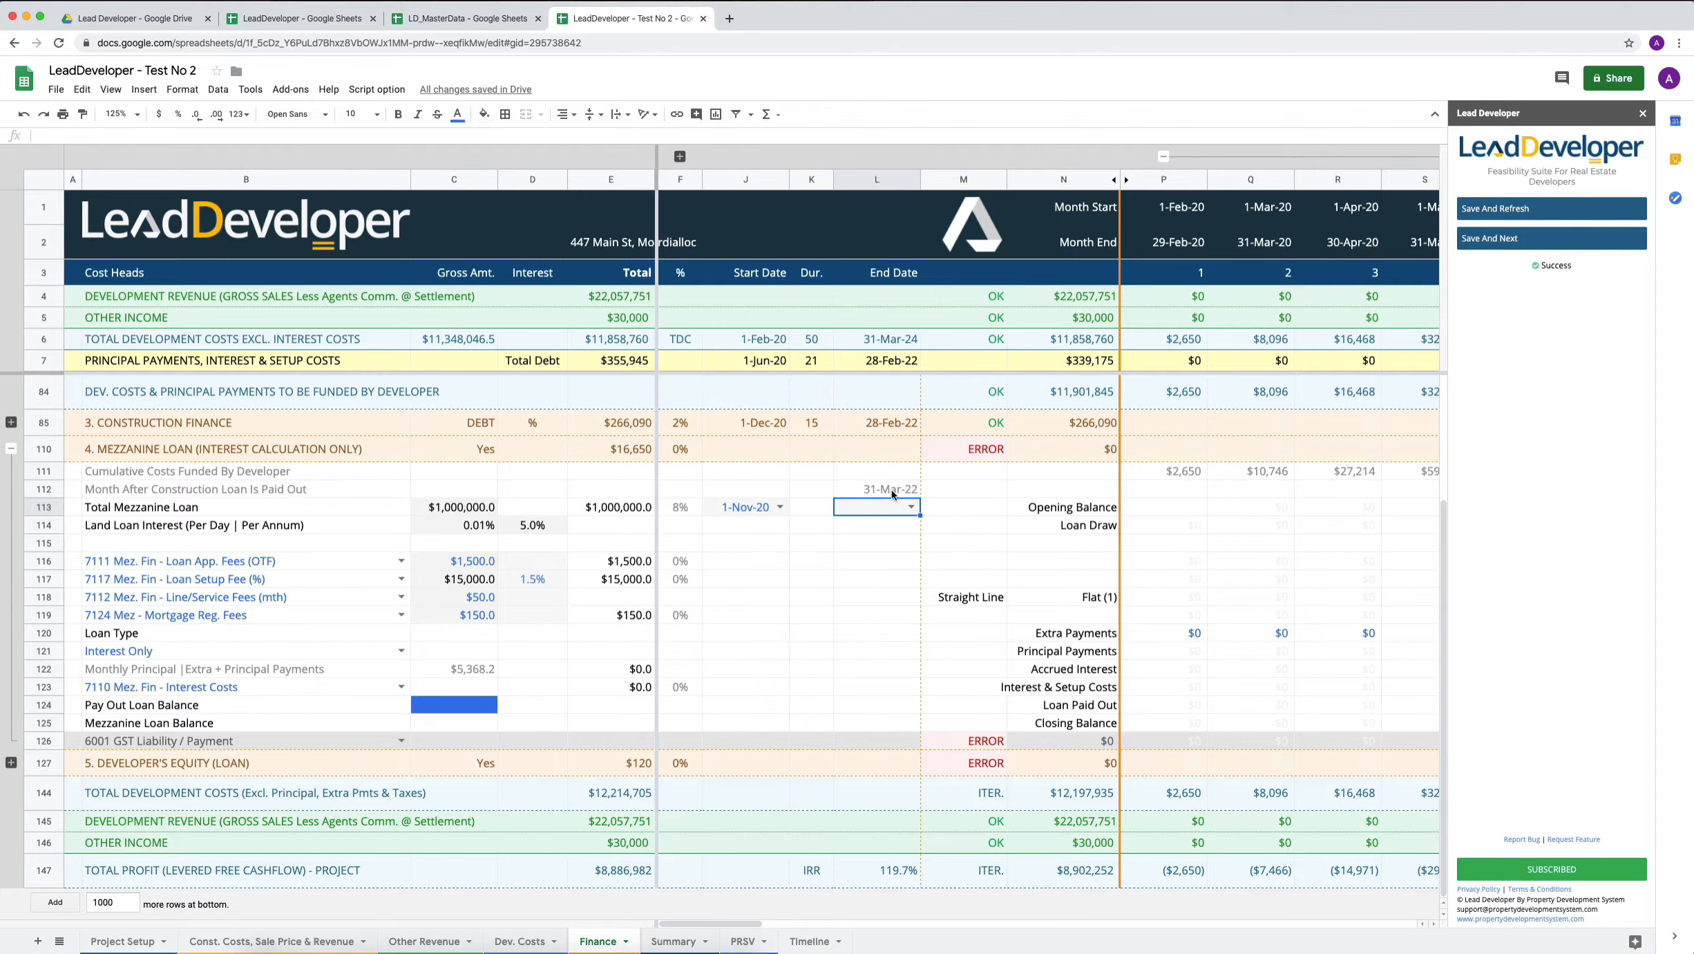
{"action": "left_click", "coordinate": [867, 490]}
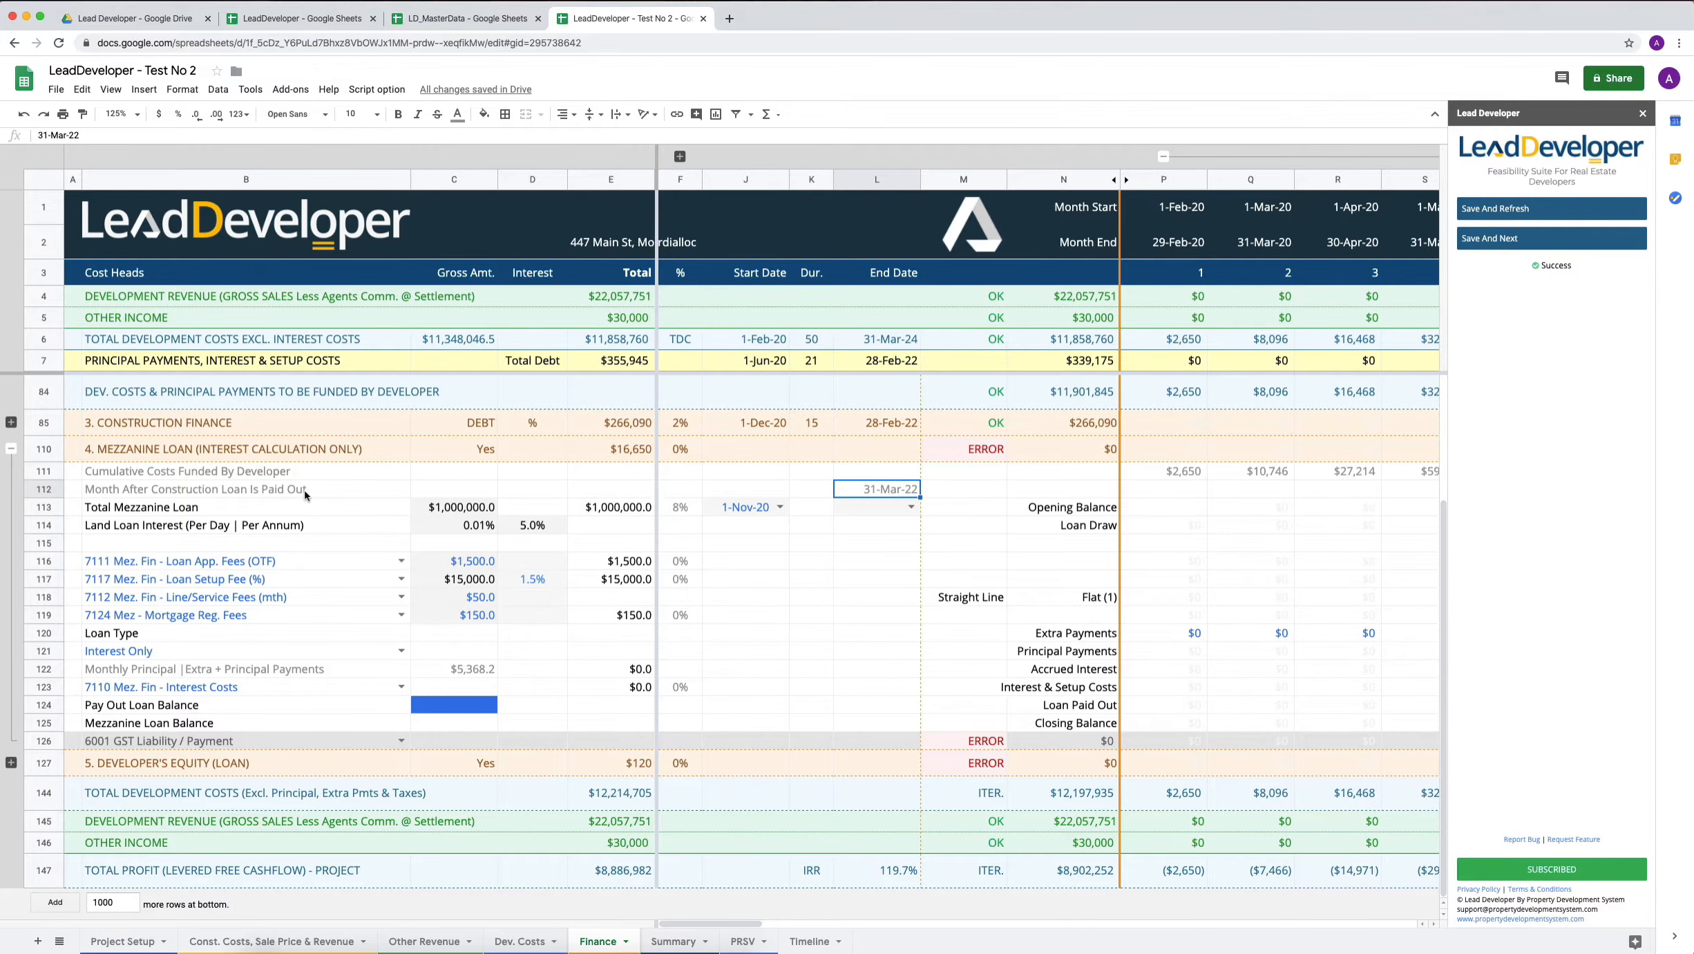
{"action": "left_click", "coordinate": [809, 940]}
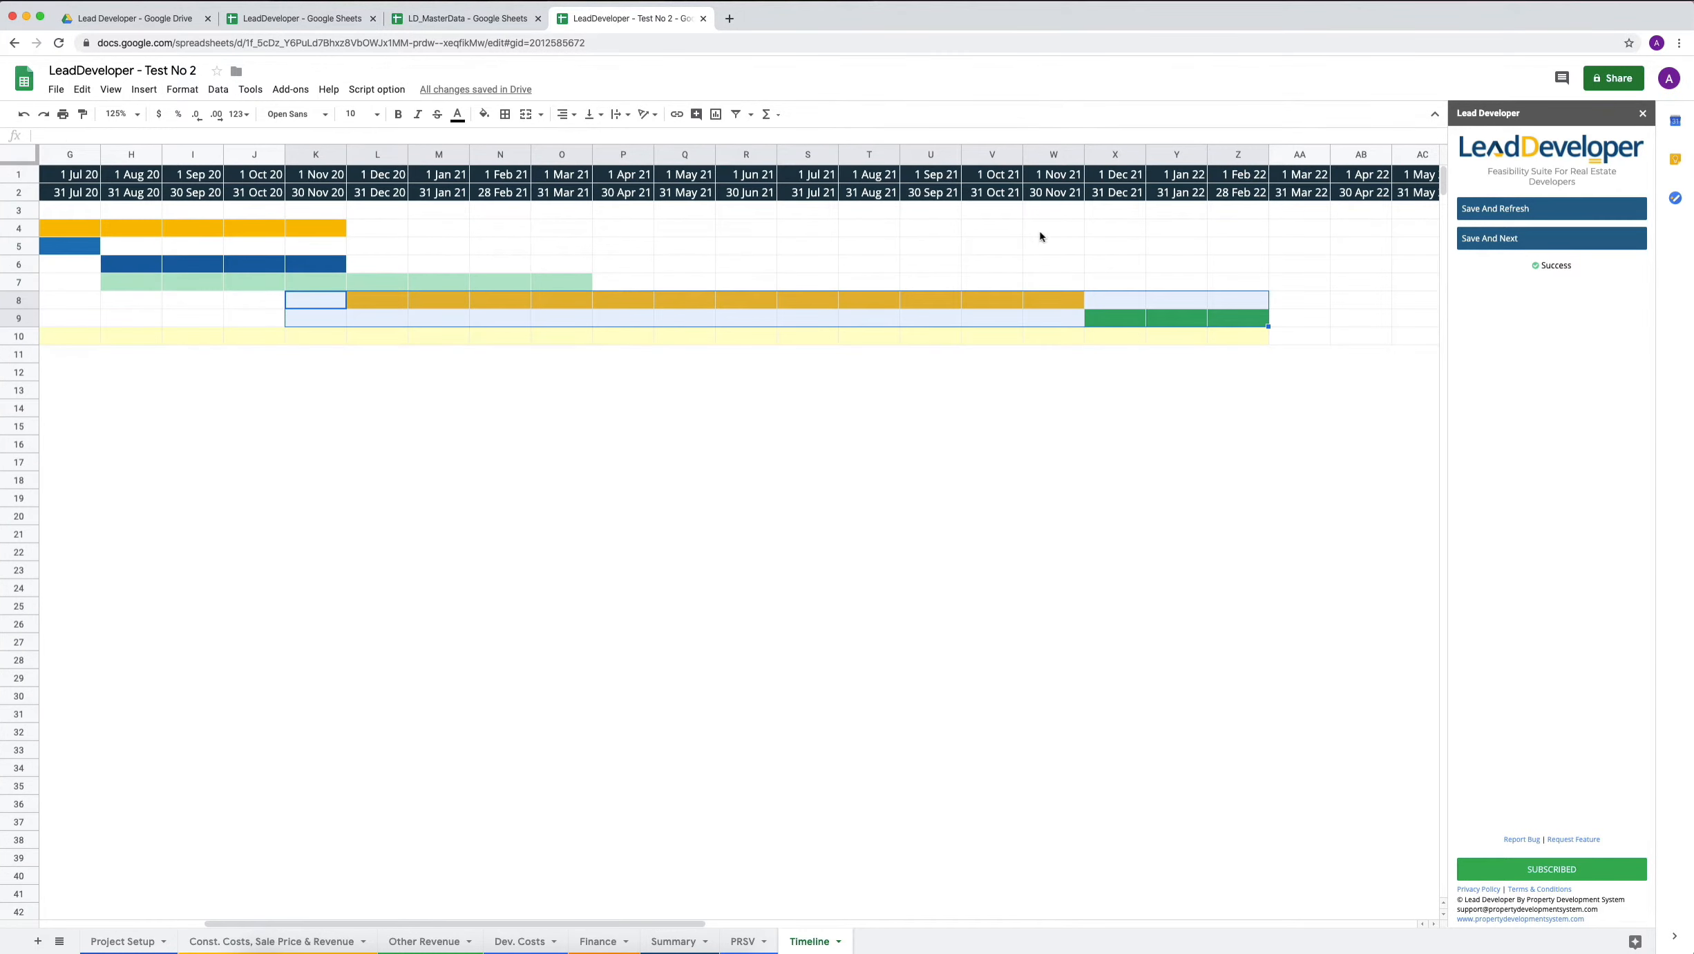
{"action": "left_click", "coordinate": [599, 940]}
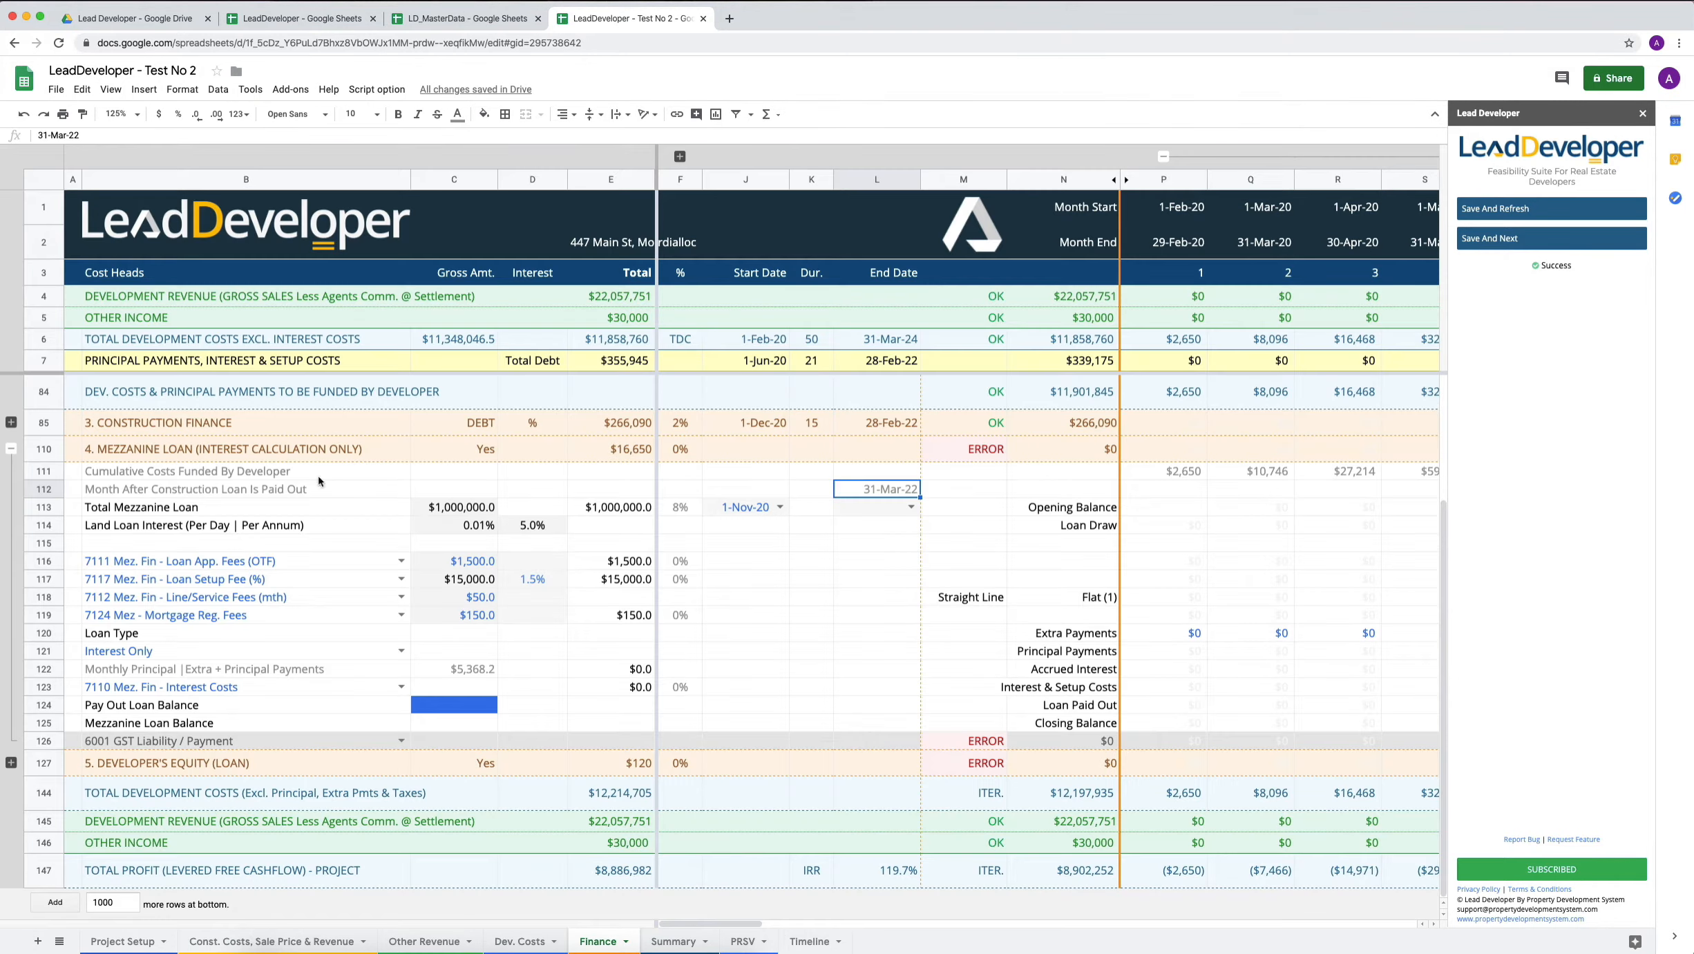
Set the Total Mezzanine Loan end date to 31-Mar-22 on the Finance sheet, and save and refresh the feasibility.
{"action": "left_click", "coordinate": [912, 508]}
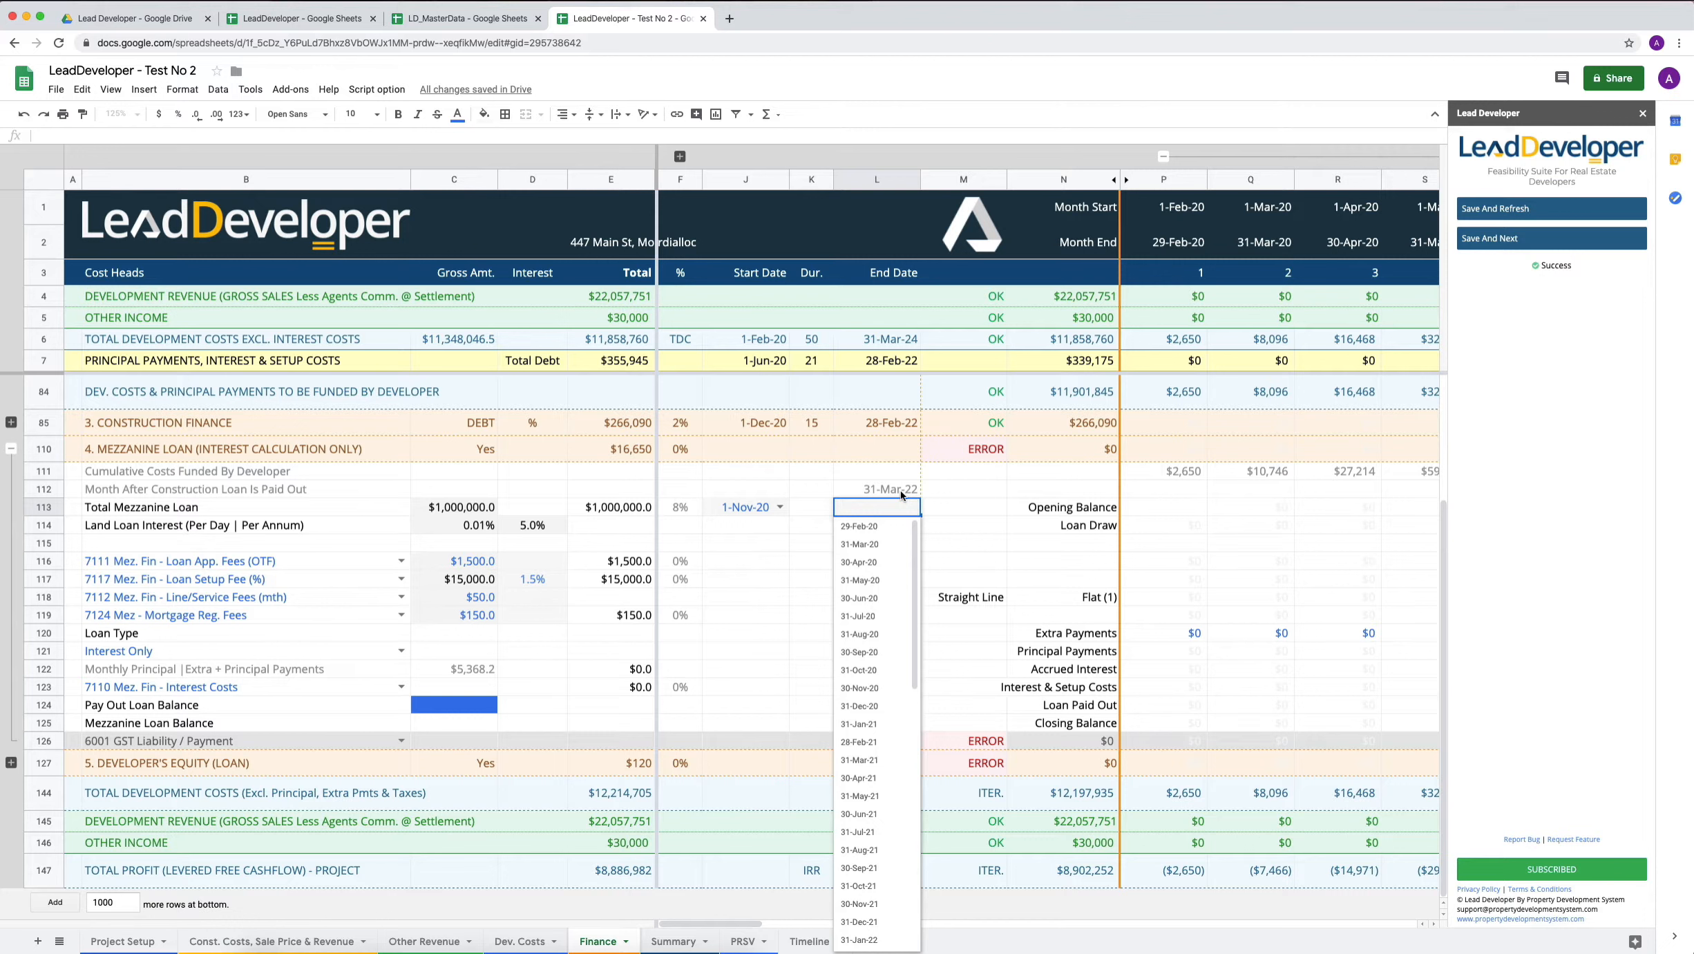
{"action": "left_click", "coordinate": [878, 510]}
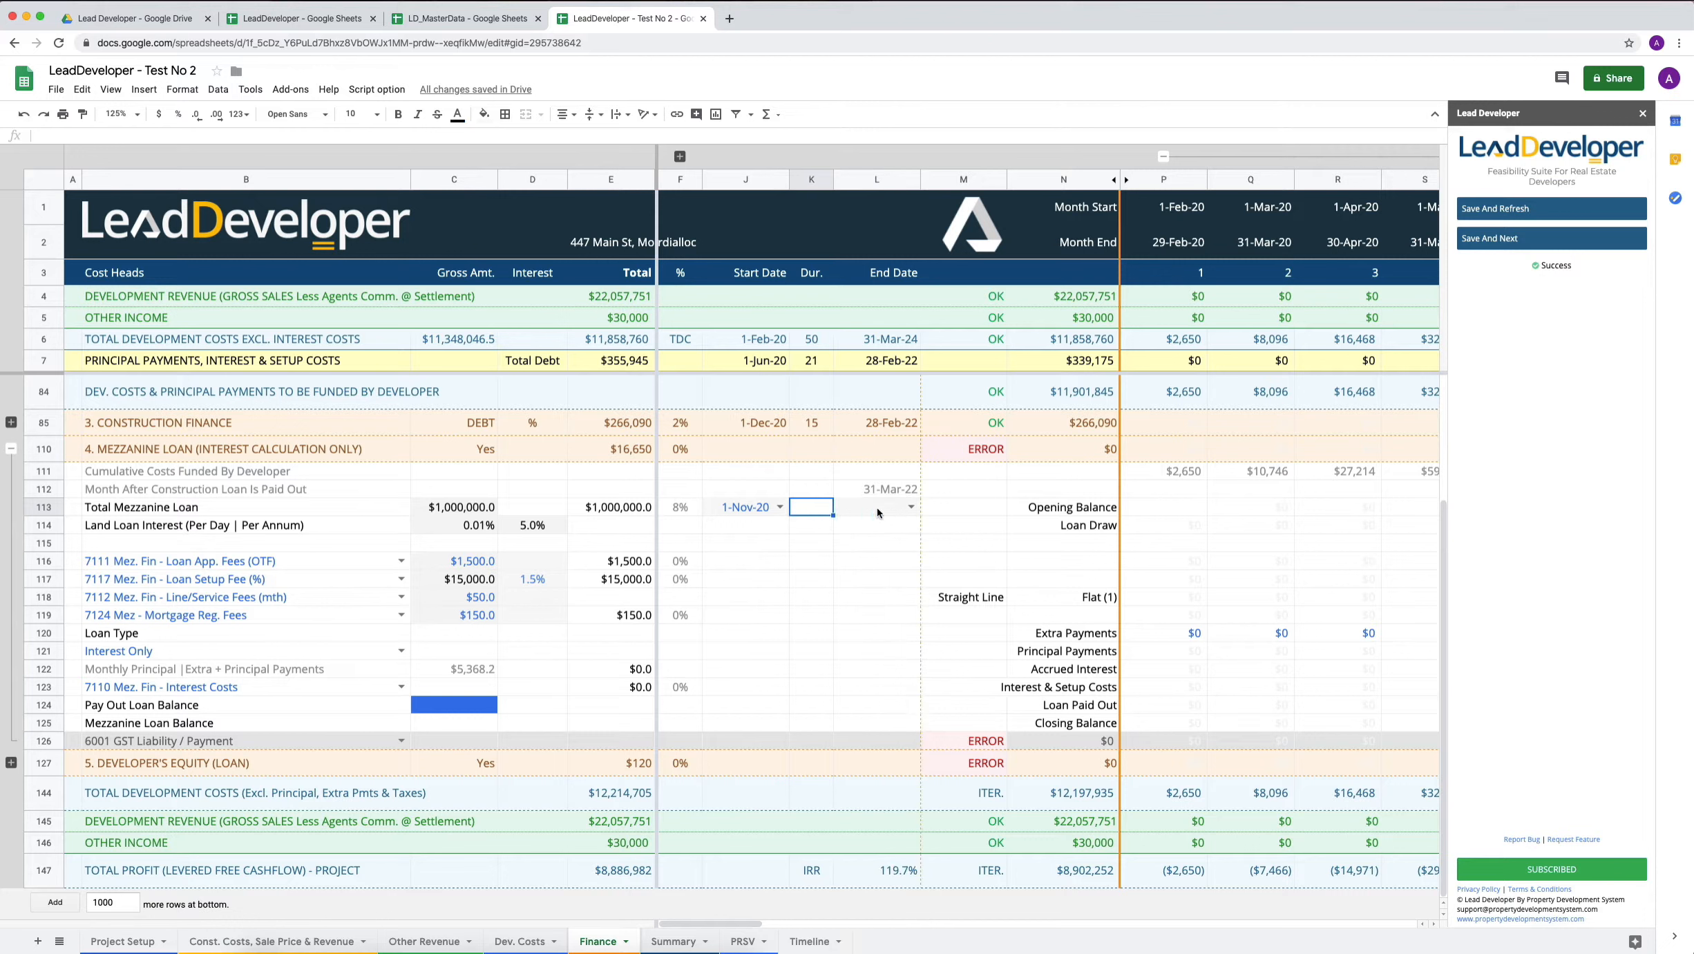
{"action": "type", "text": "mar"}
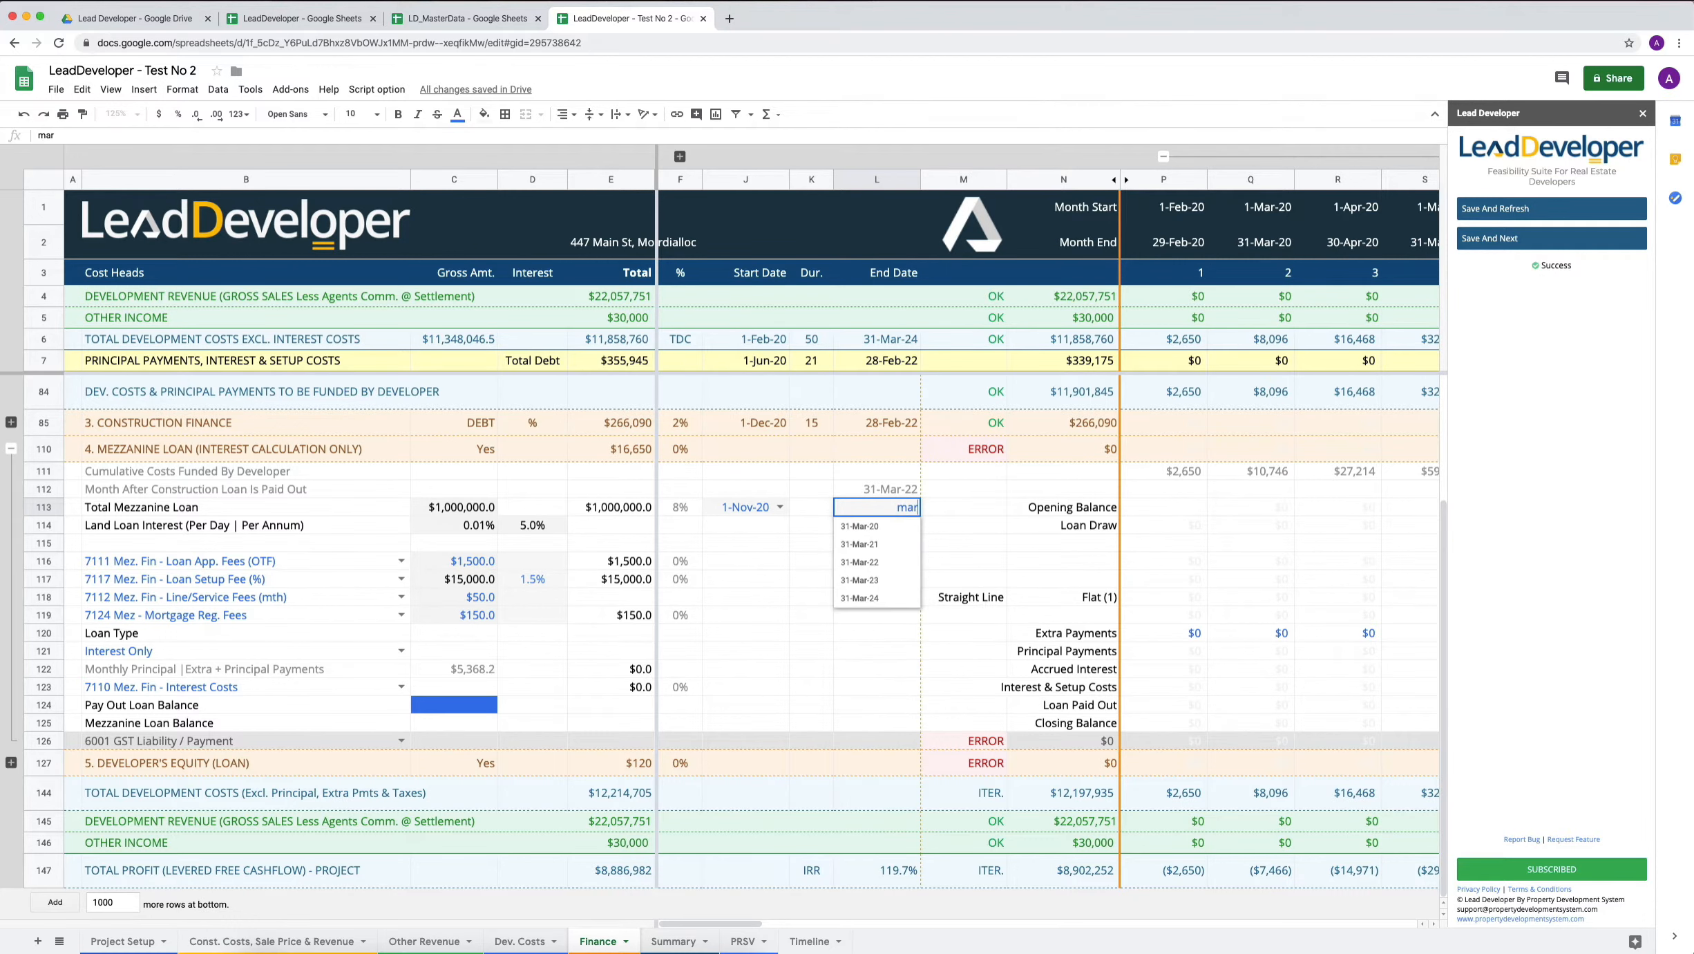
{"action": "left_click", "coordinate": [854, 563]}
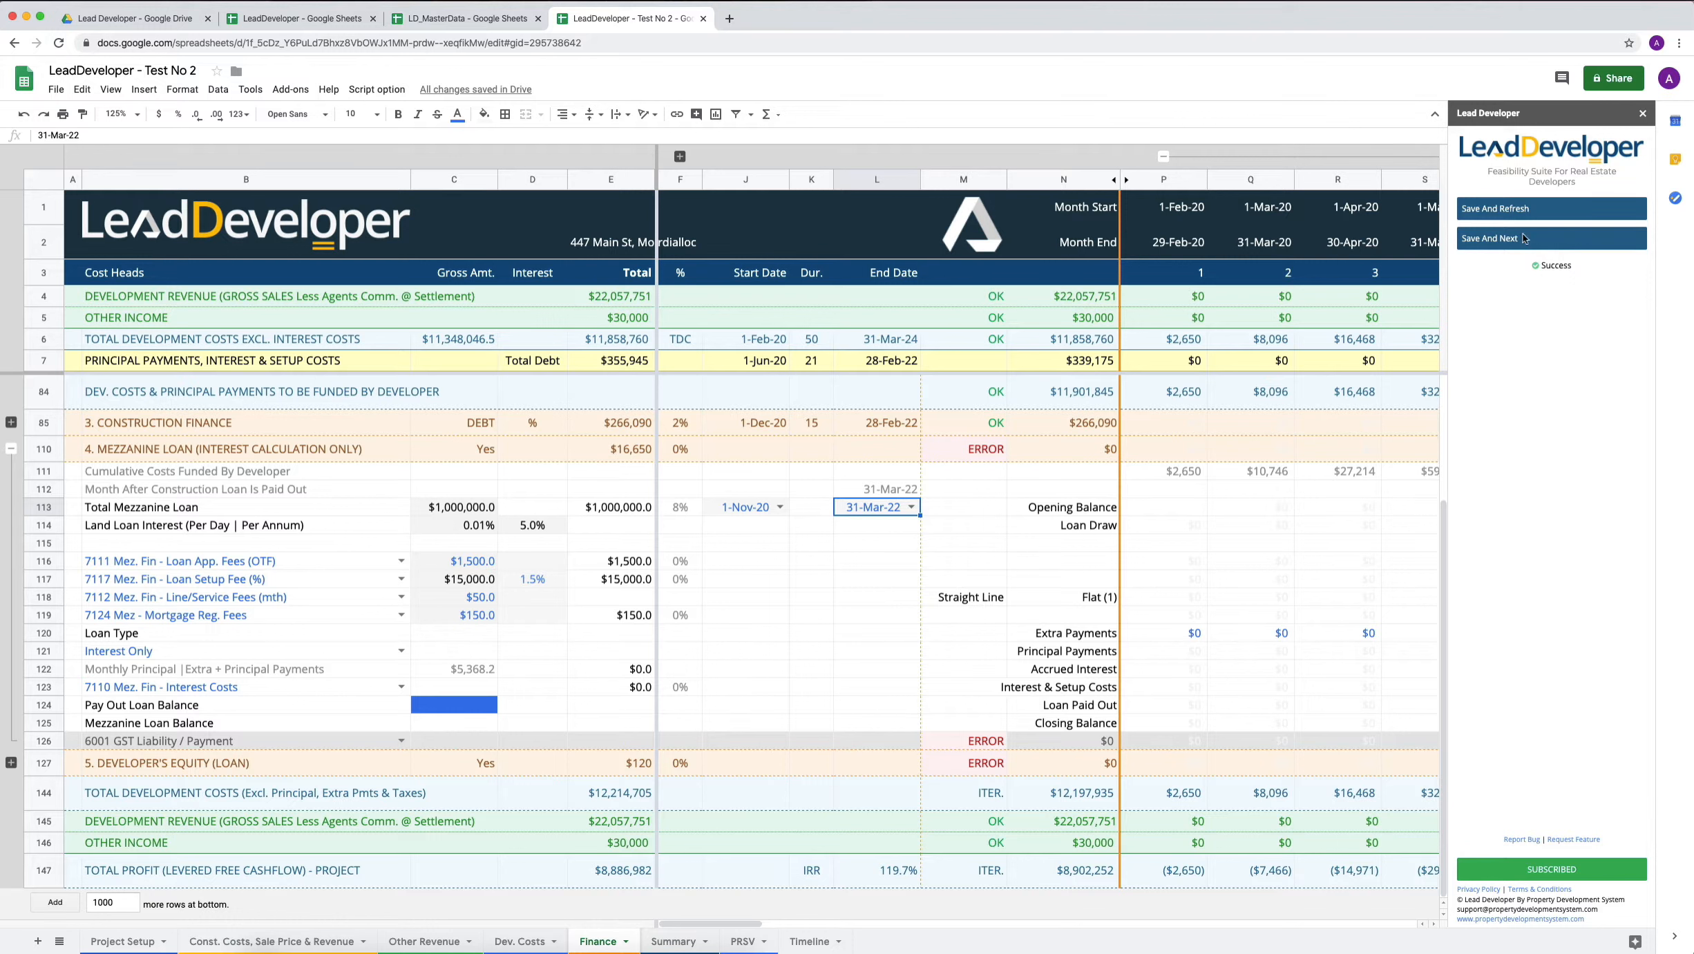
{"action": "left_click", "coordinate": [1497, 218]}
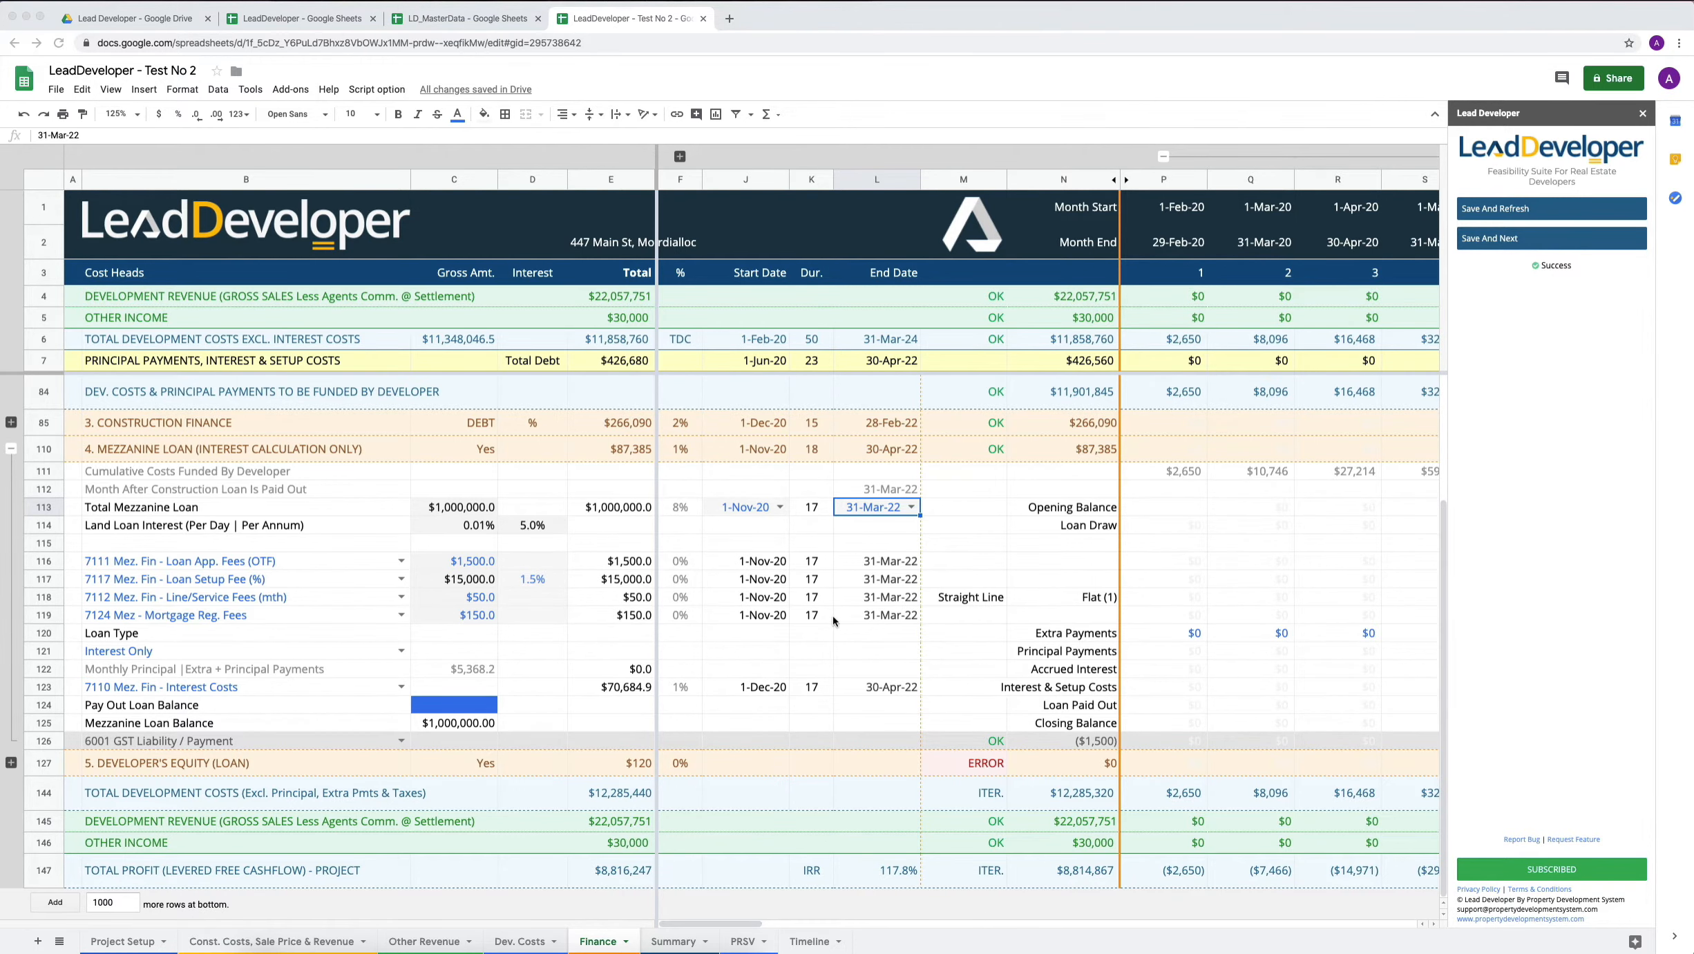
Look over the mezzanine loan's monthly Extra Payments row and set the Finance sheet's zoom to 90%.
{"action": "scroll", "coordinate": [833, 615], "scroll_direction": "right", "scroll_amount": 8}
{"action": "scroll", "coordinate": [814, 620], "scroll_direction": "right", "scroll_amount": 5}
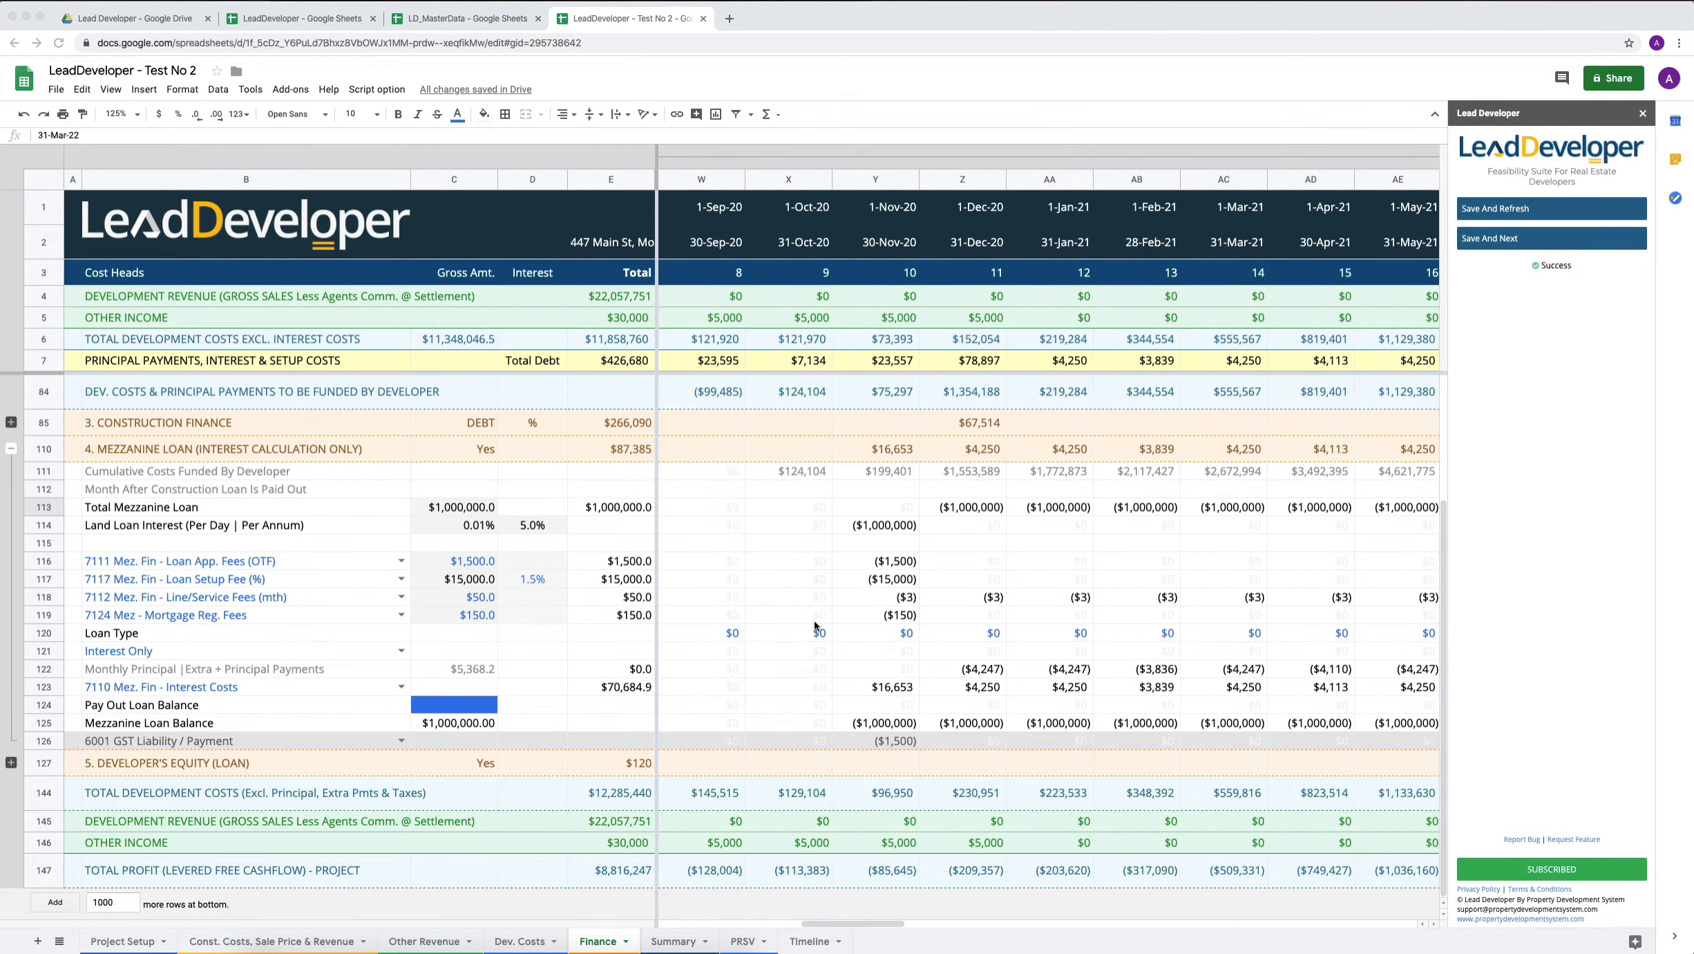
{"action": "left_click", "coordinate": [720, 634]}
{"action": "left_click", "coordinate": [820, 631]}
{"action": "scroll", "coordinate": [935, 632], "scroll_direction": "left", "scroll_amount": 12}
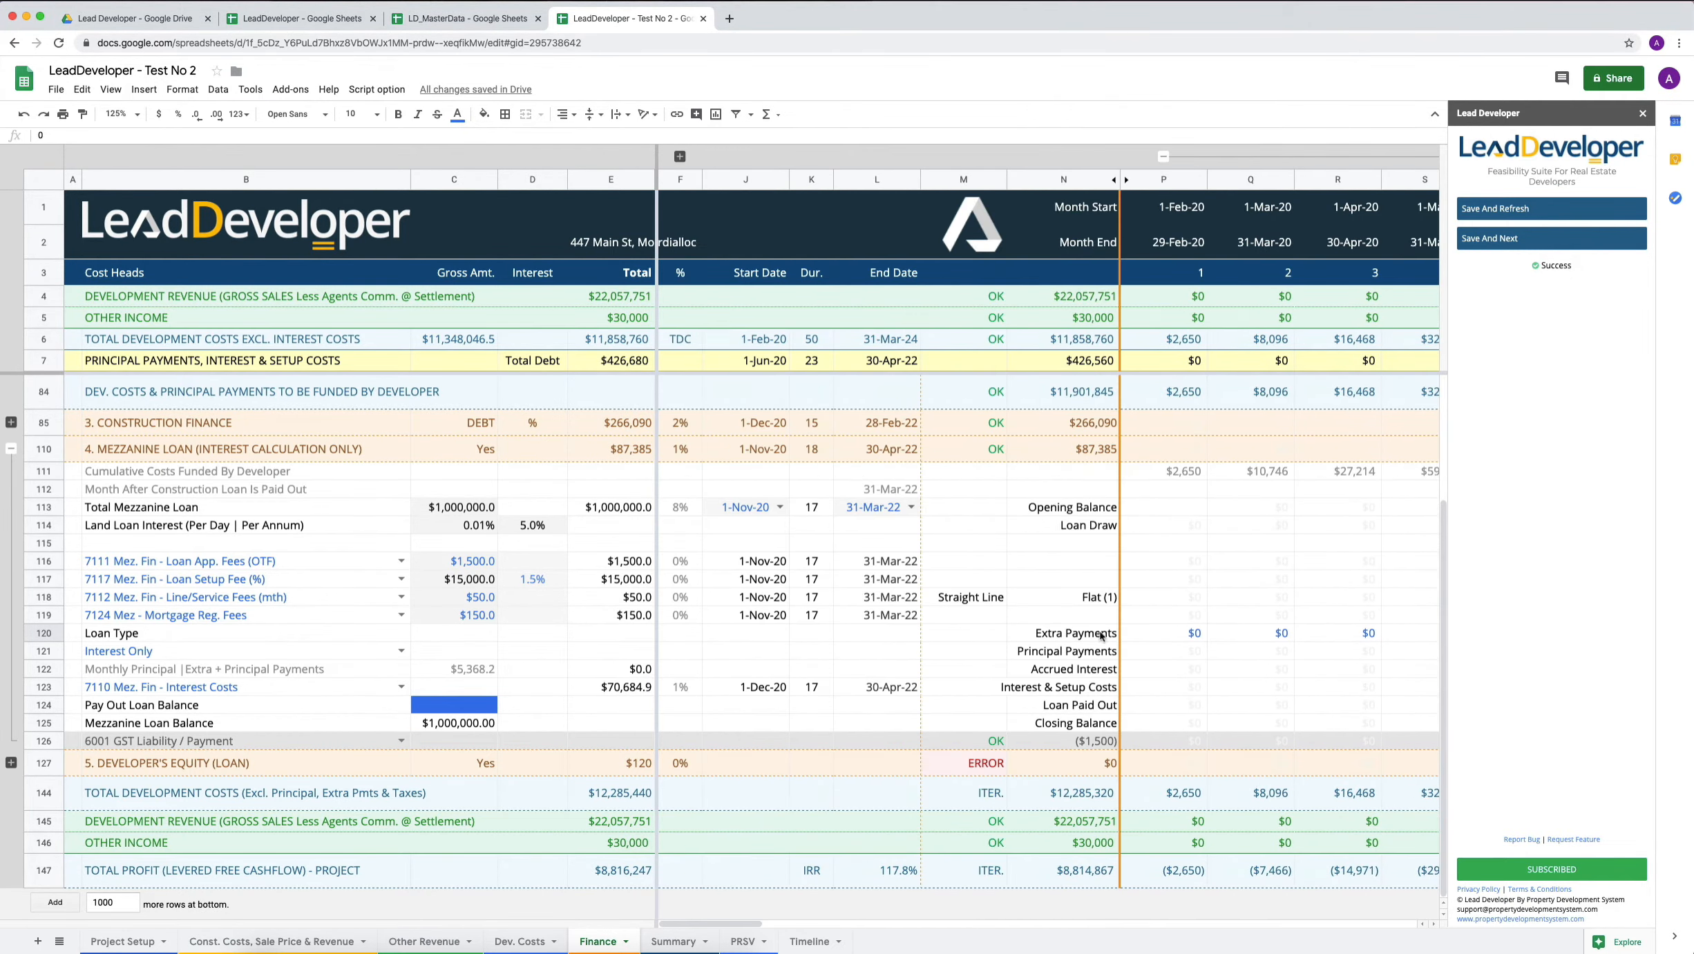
{"action": "left_click", "coordinate": [145, 124]}
{"action": "left_click", "coordinate": [136, 184]}
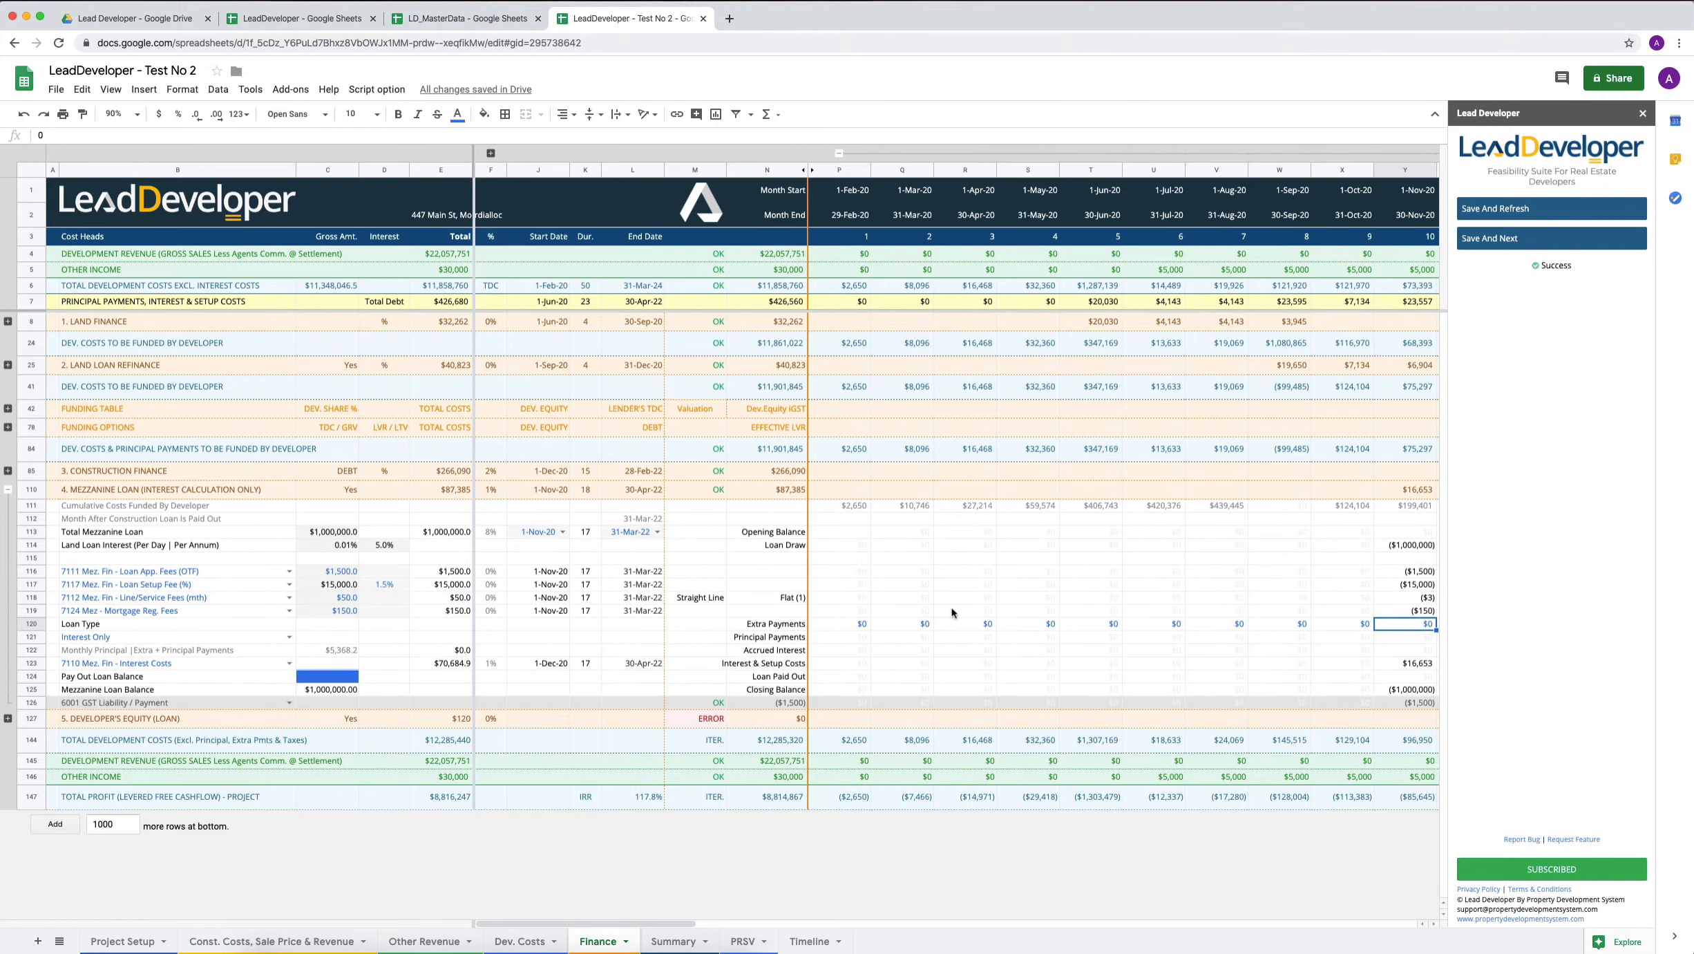
Enter a mezzanine loan extra payment of 100000 in the 1-Feb-22 month, and save and refresh the feasibility.
{"action": "scroll", "coordinate": [938, 626], "scroll_direction": "right", "scroll_amount": 5}
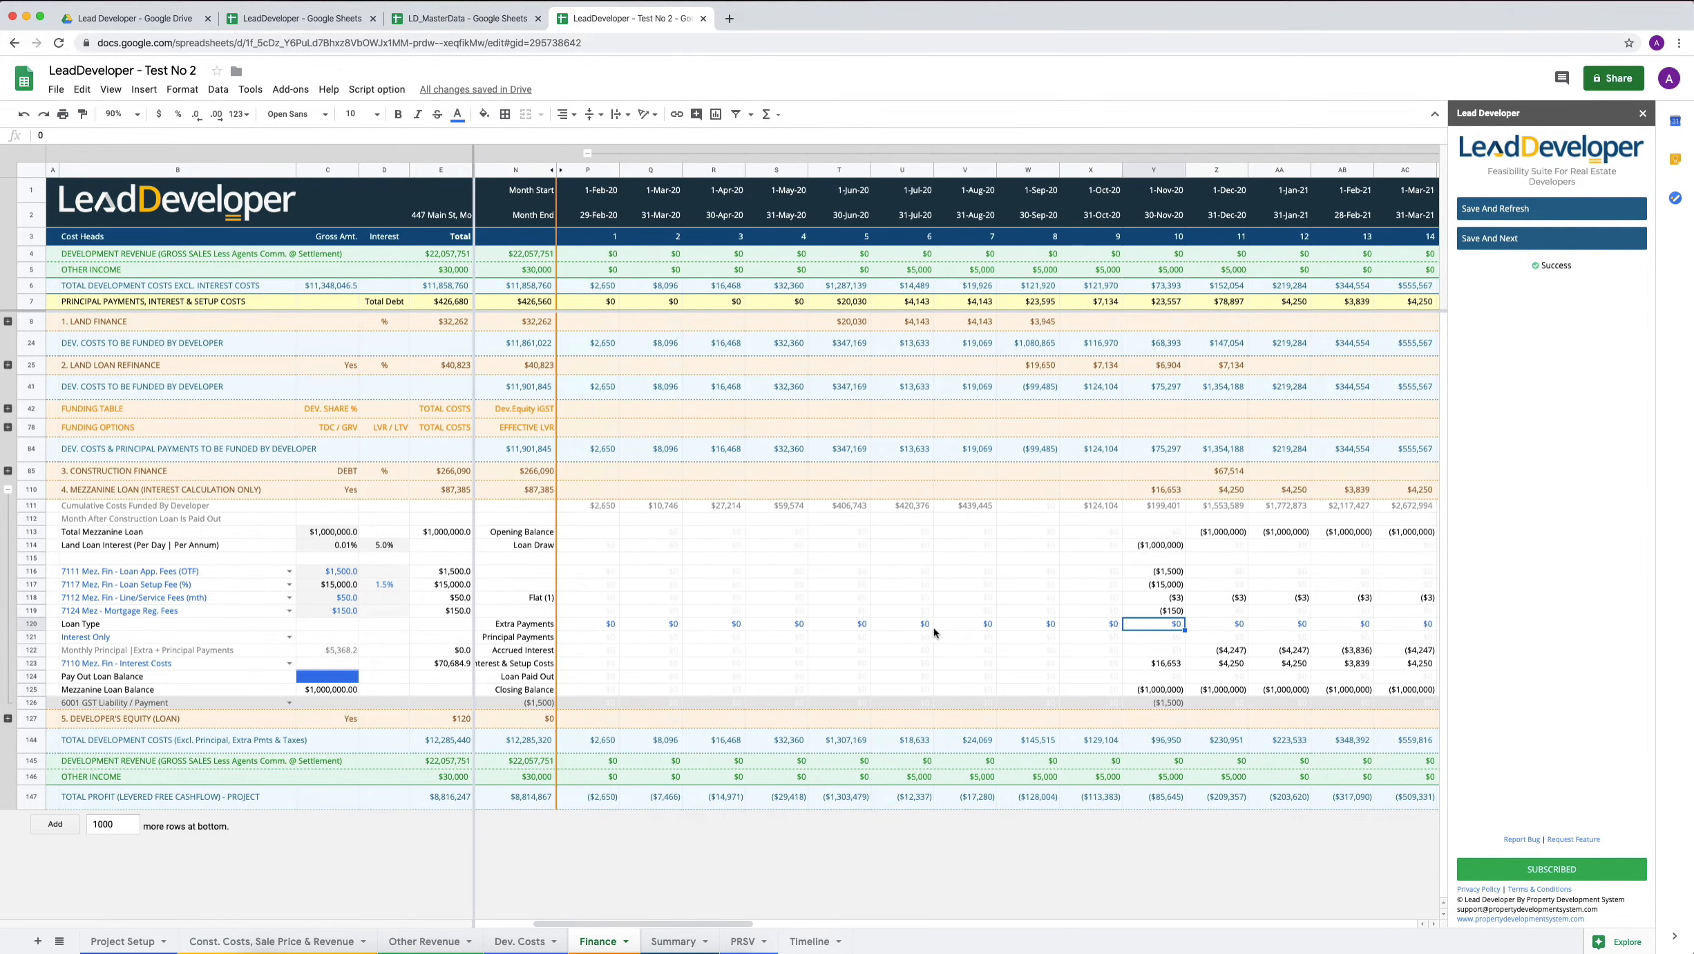
{"action": "left_click", "coordinate": [609, 626]}
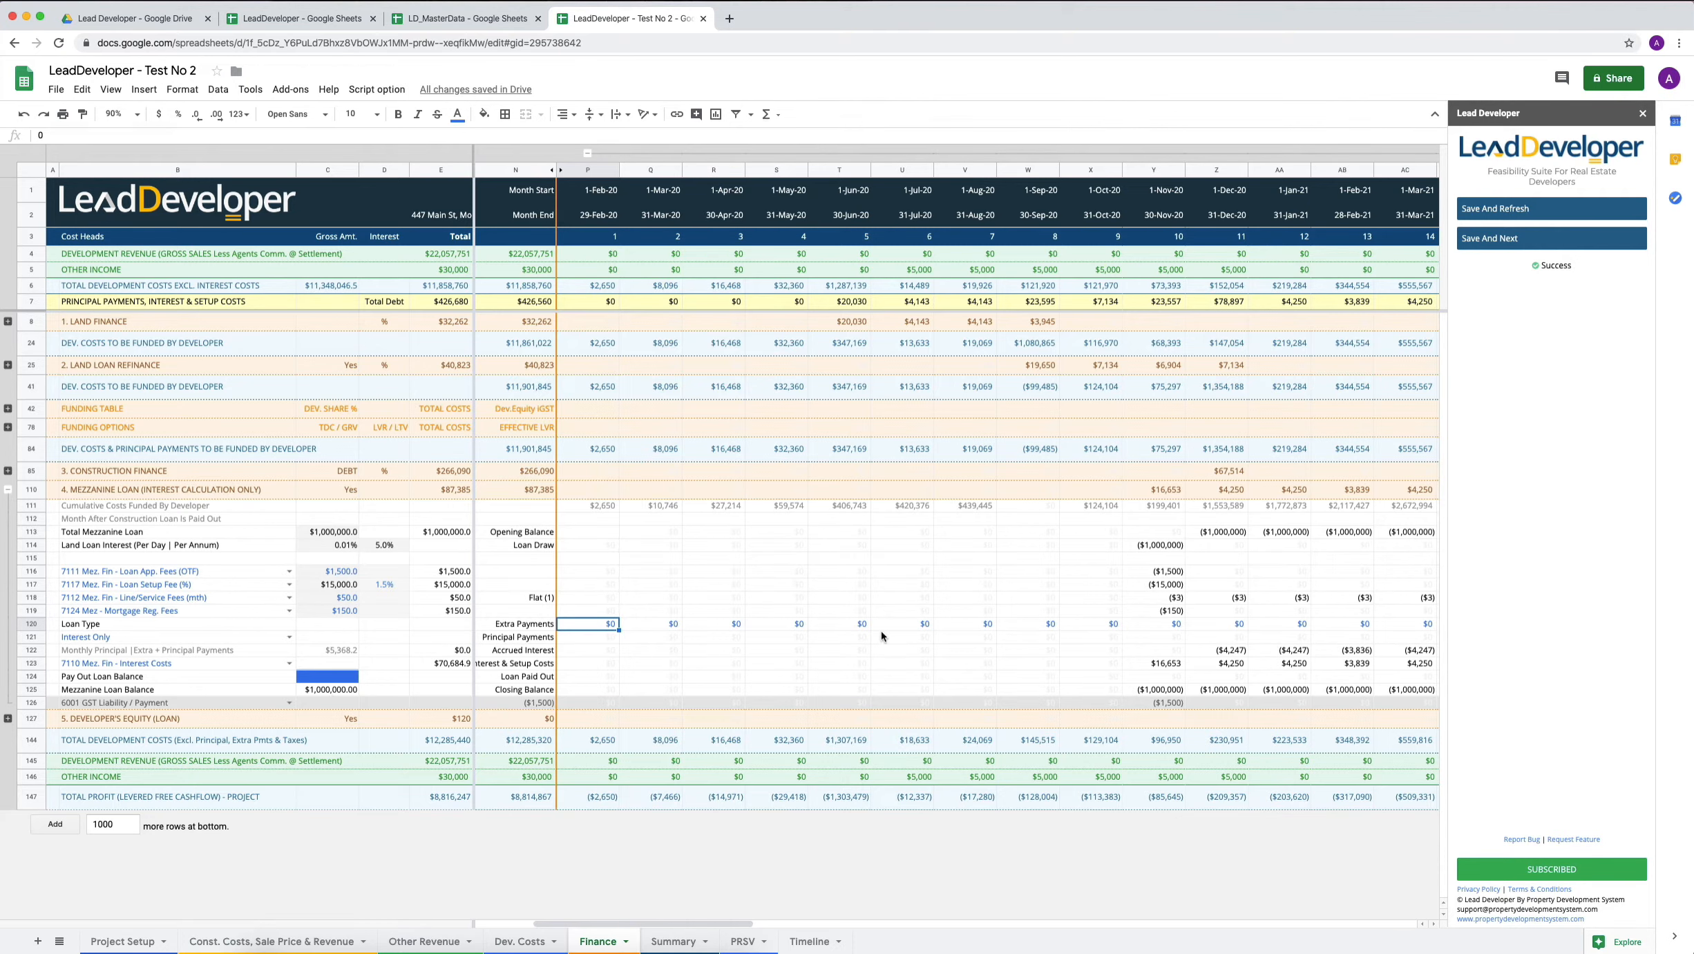
{"action": "scroll", "coordinate": [882, 630], "scroll_direction": "right", "scroll_amount": 10}
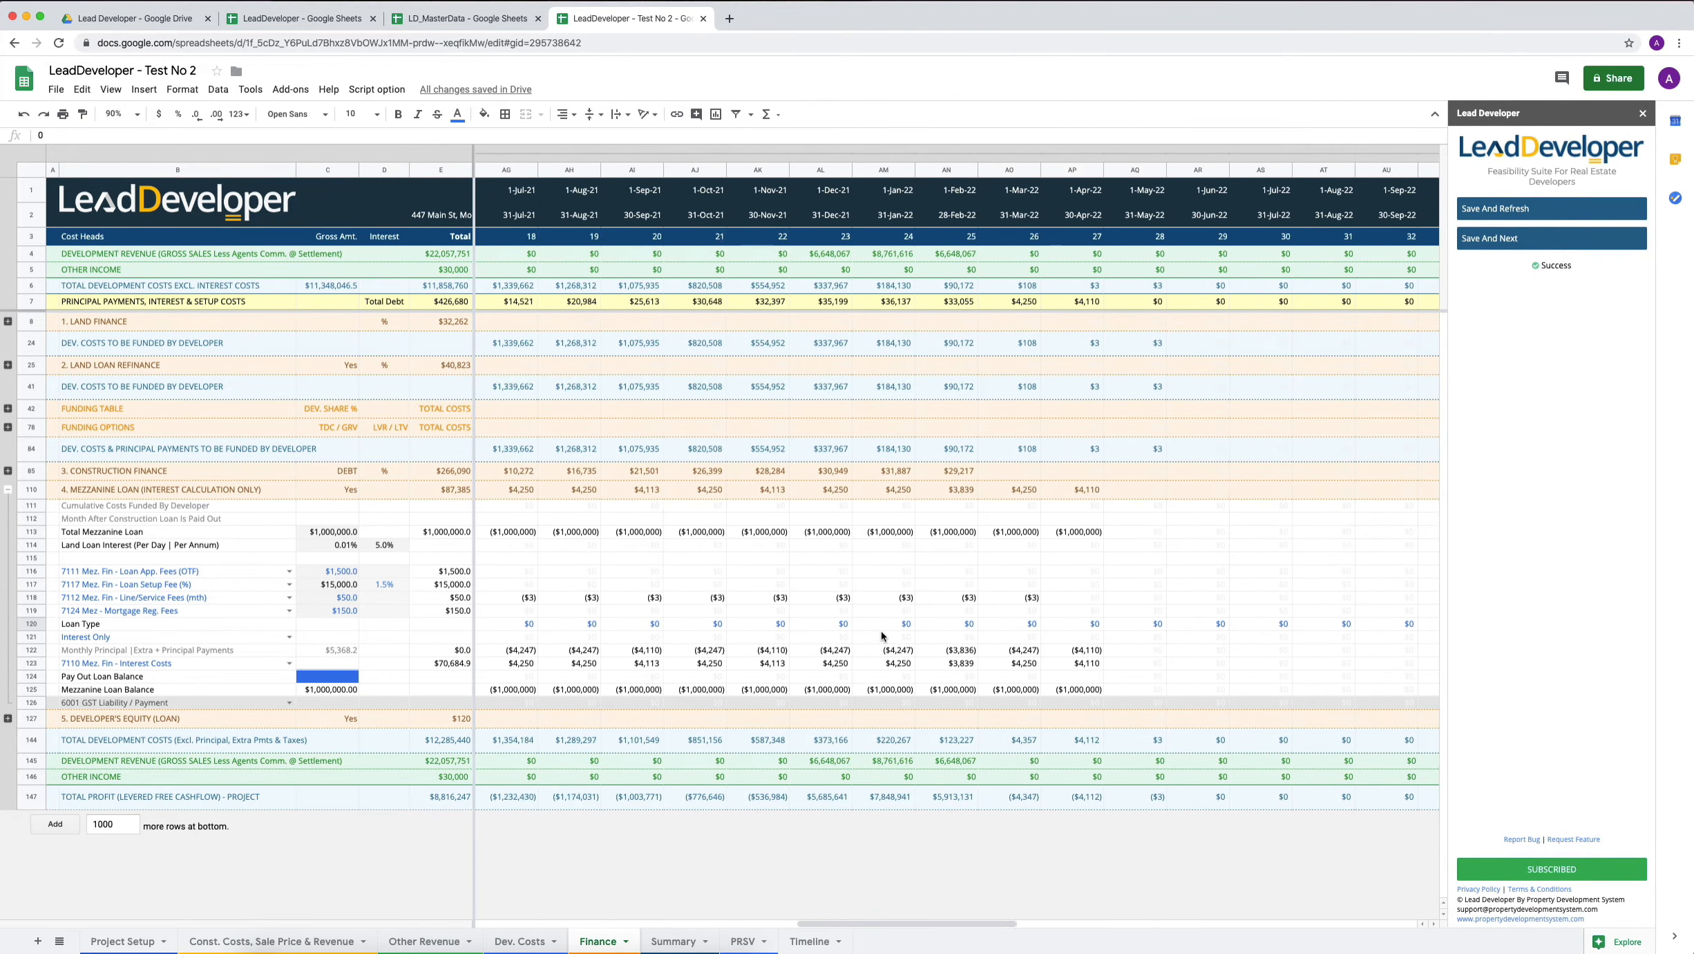
{"action": "scroll", "coordinate": [881, 630], "scroll_direction": "right", "scroll_amount": 2}
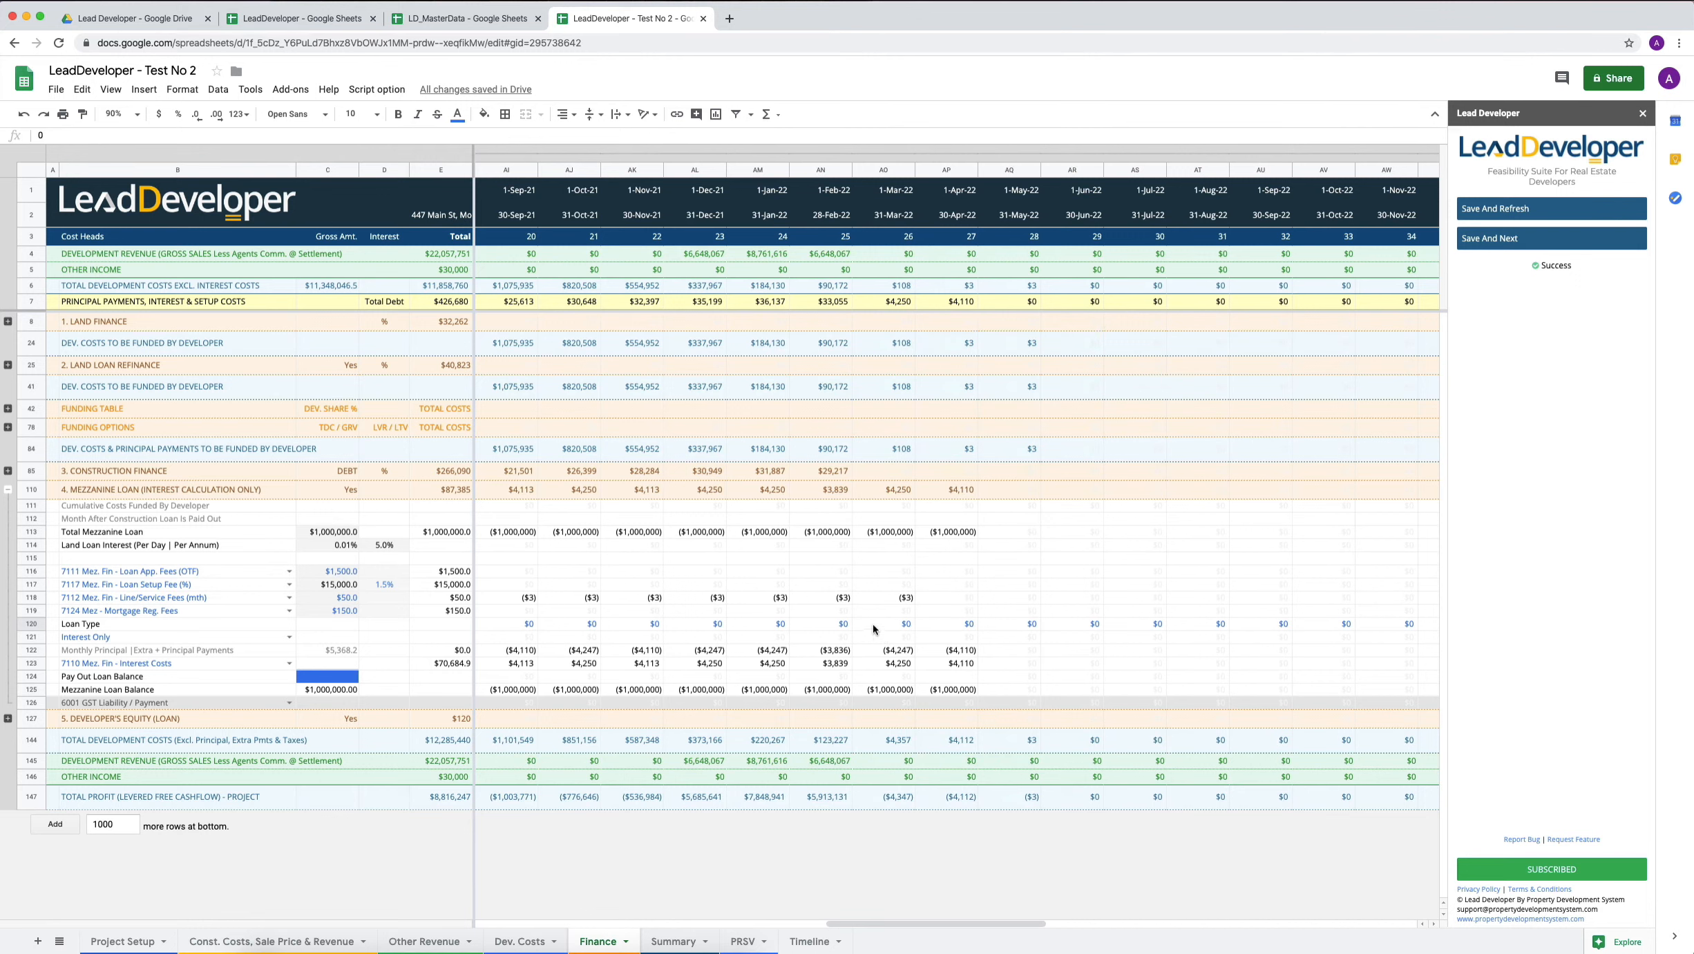
{"action": "left_click", "coordinate": [830, 626]}
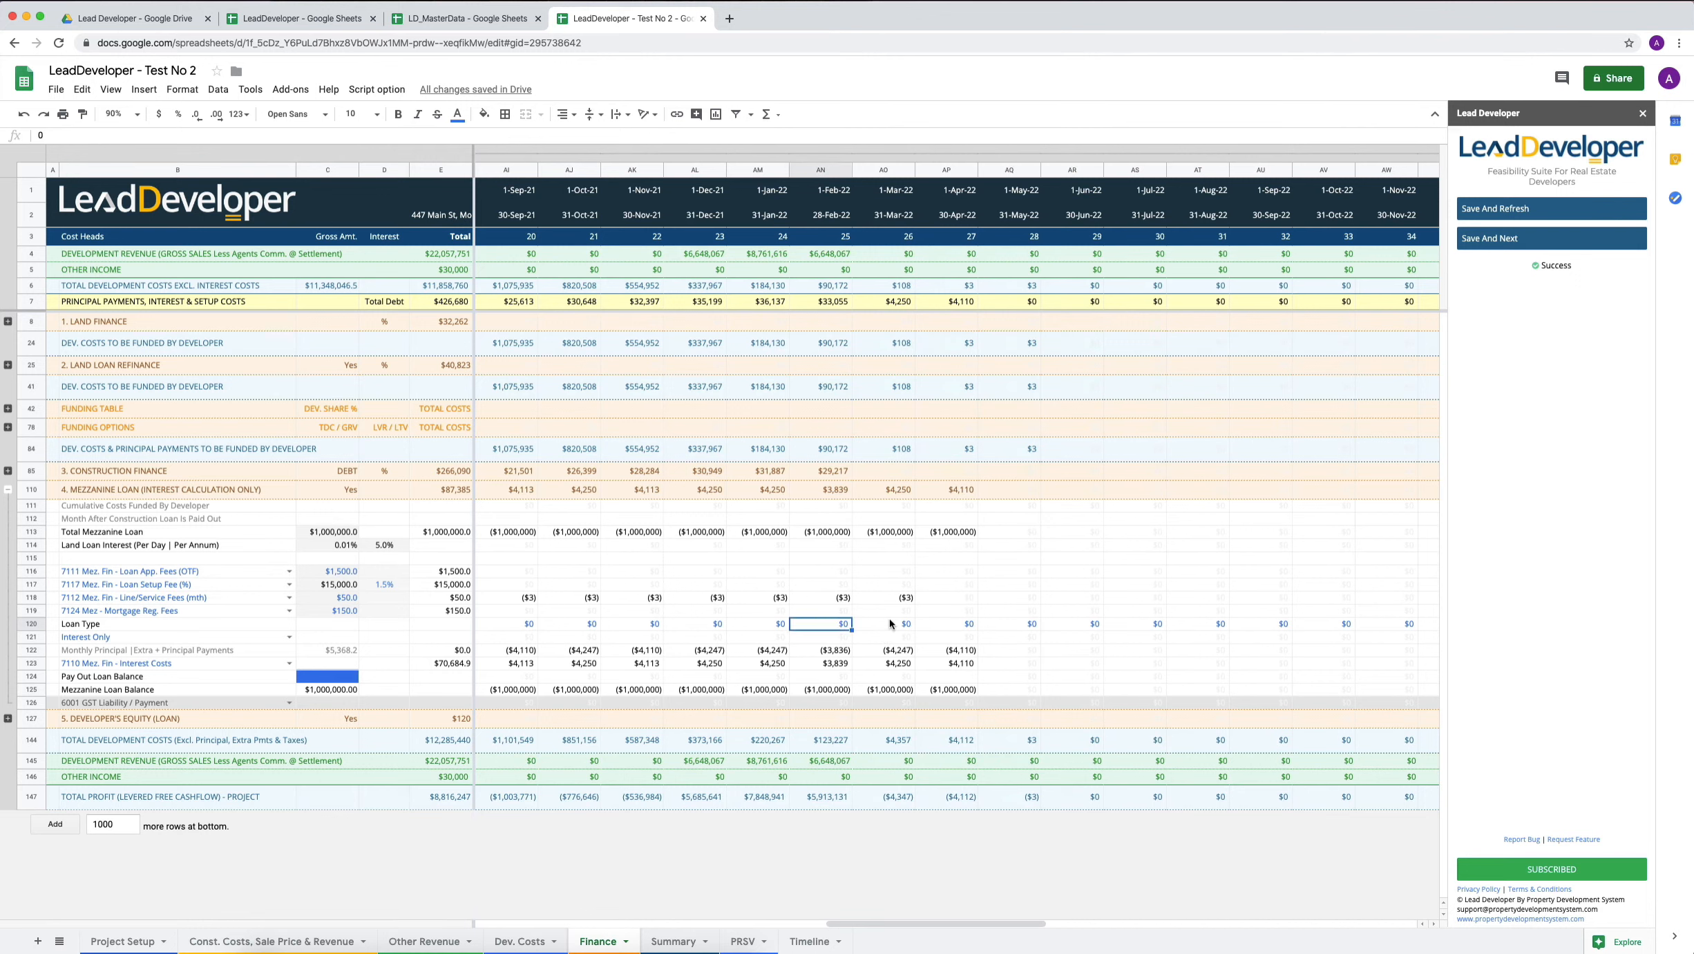
{"action": "type", "text": "100000"}
{"action": "key", "text": "Return"}
{"action": "left_click", "coordinate": [1489, 216]}
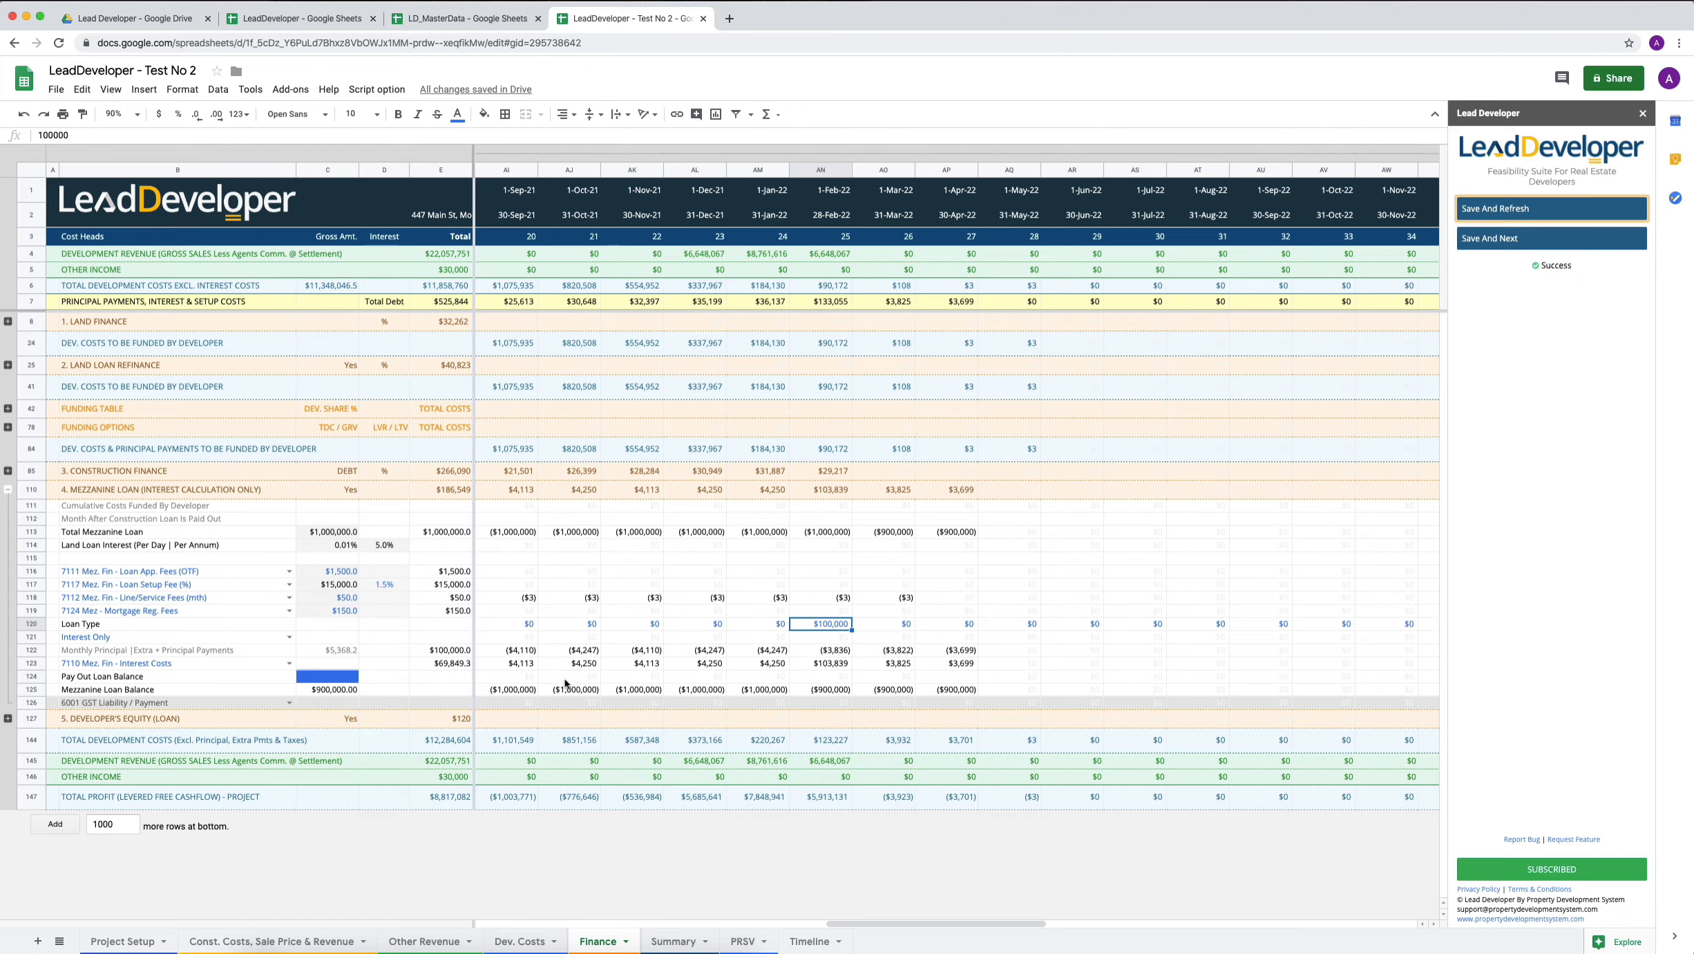
Set the mezzanine loan's Pay Out Loan Balance gross amount to 900000.
{"action": "left_click", "coordinate": [336, 682]}
{"action": "type", "text": "900000"}
{"action": "key", "text": "Return"}
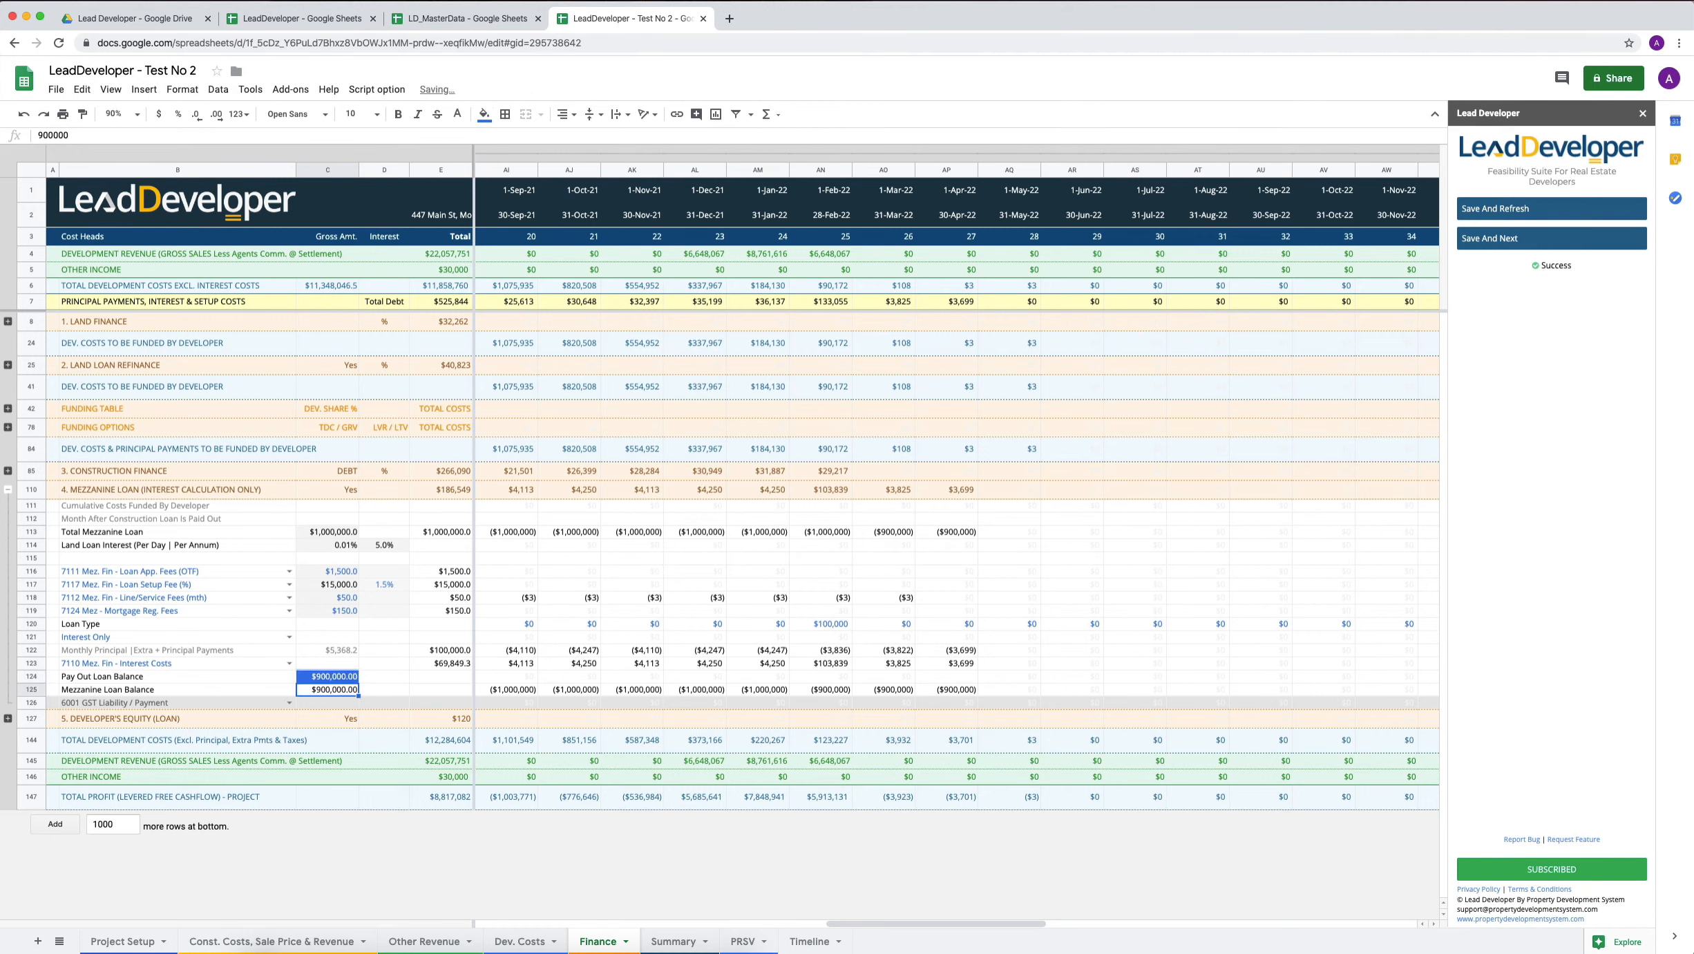
{"action": "key", "text": "Up"}
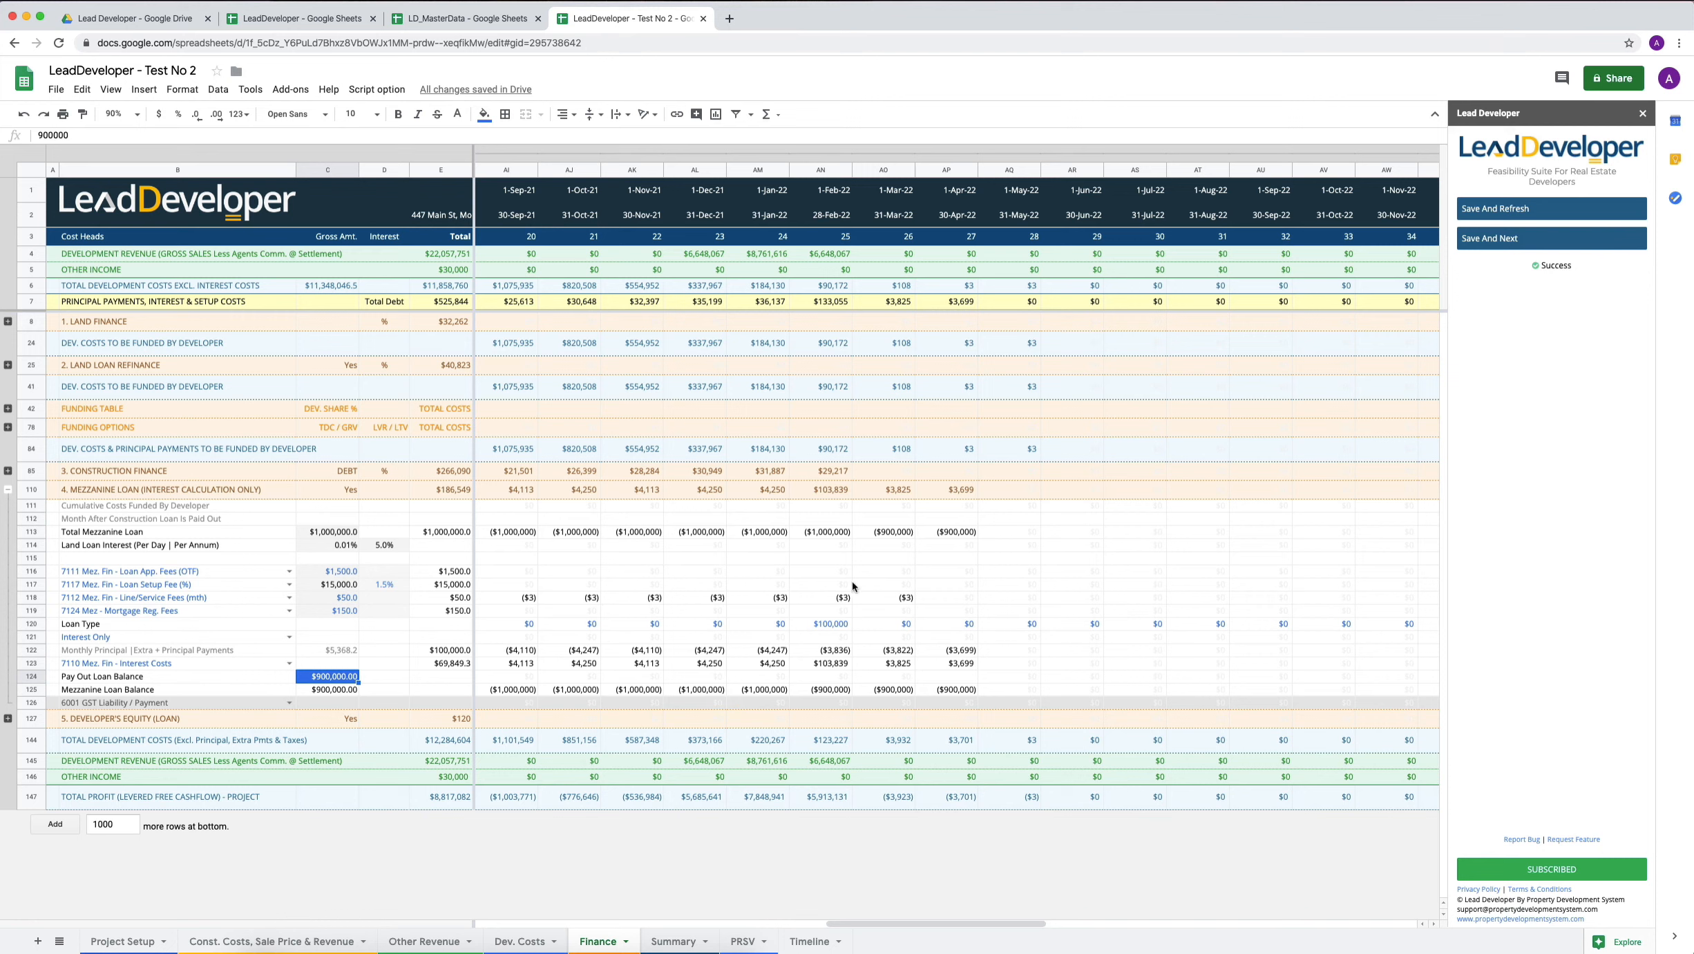
Examine the mezzanine loan's monthly balances, Extra Payments and interest across the loan period.
{"action": "scroll", "coordinate": [855, 586], "scroll_direction": "left", "scroll_amount": 5}
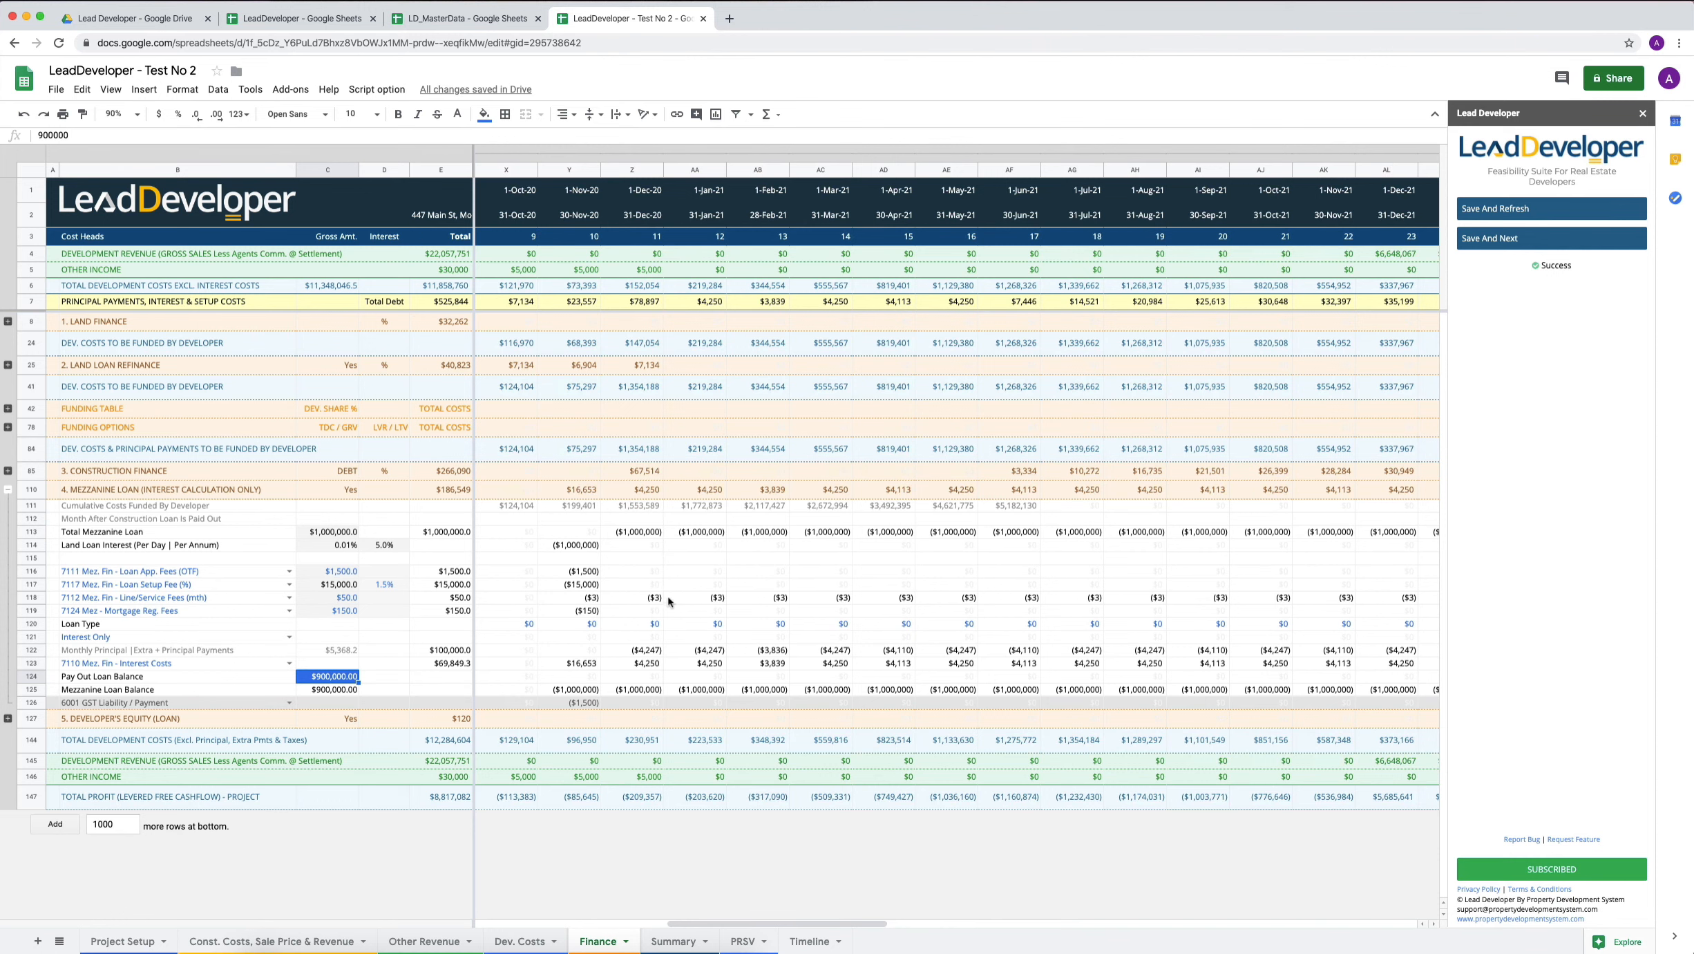
{"action": "scroll", "coordinate": [665, 601], "scroll_direction": "right", "scroll_amount": 3}
{"action": "scroll", "coordinate": [666, 601], "scroll_direction": "left", "scroll_amount": 2}
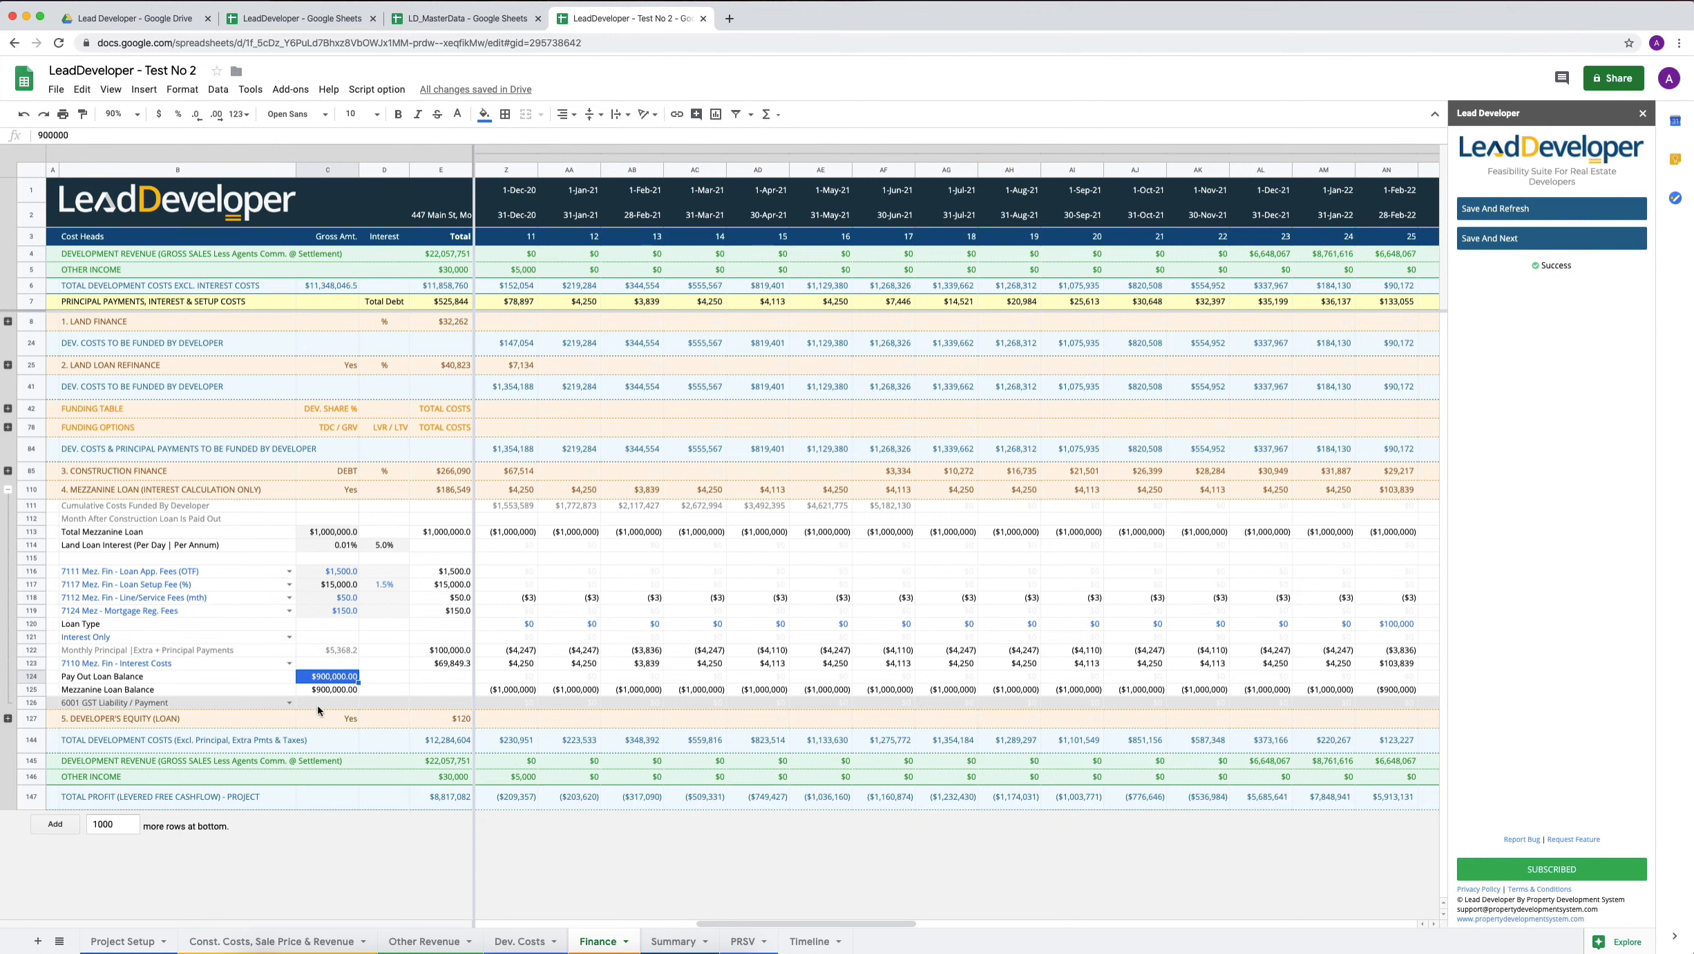
{"action": "scroll", "coordinate": [784, 626], "scroll_direction": "left", "scroll_amount": 10}
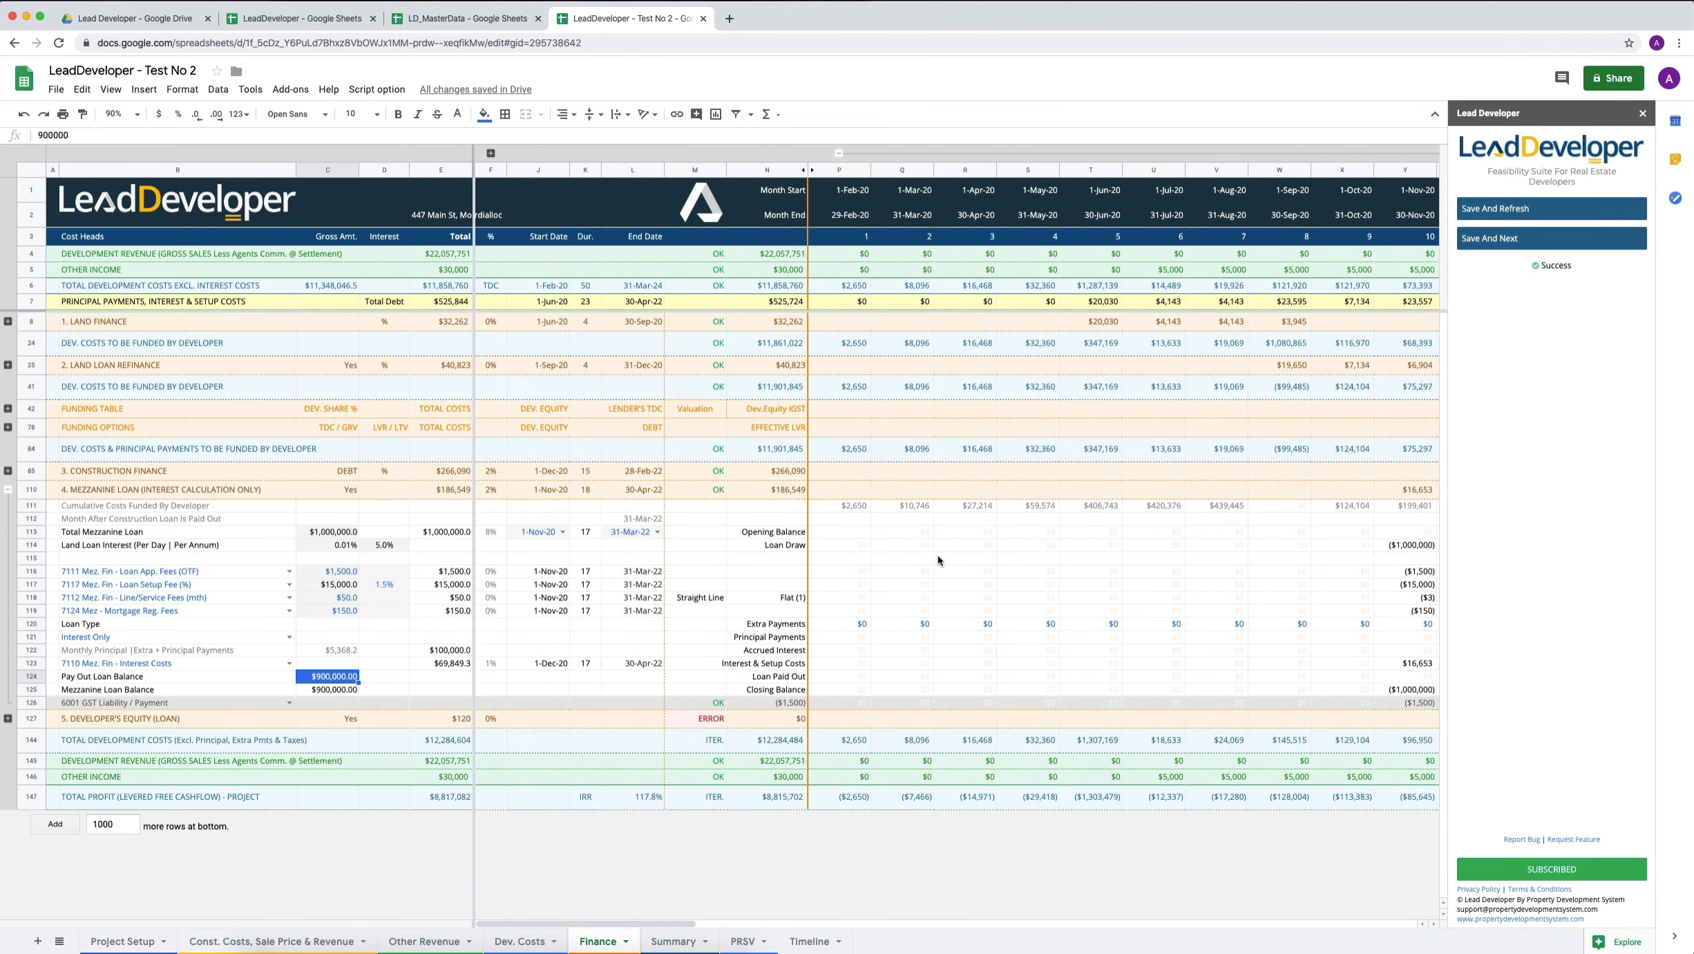
{"action": "scroll", "coordinate": [581, 649], "scroll_direction": "right", "scroll_amount": 5}
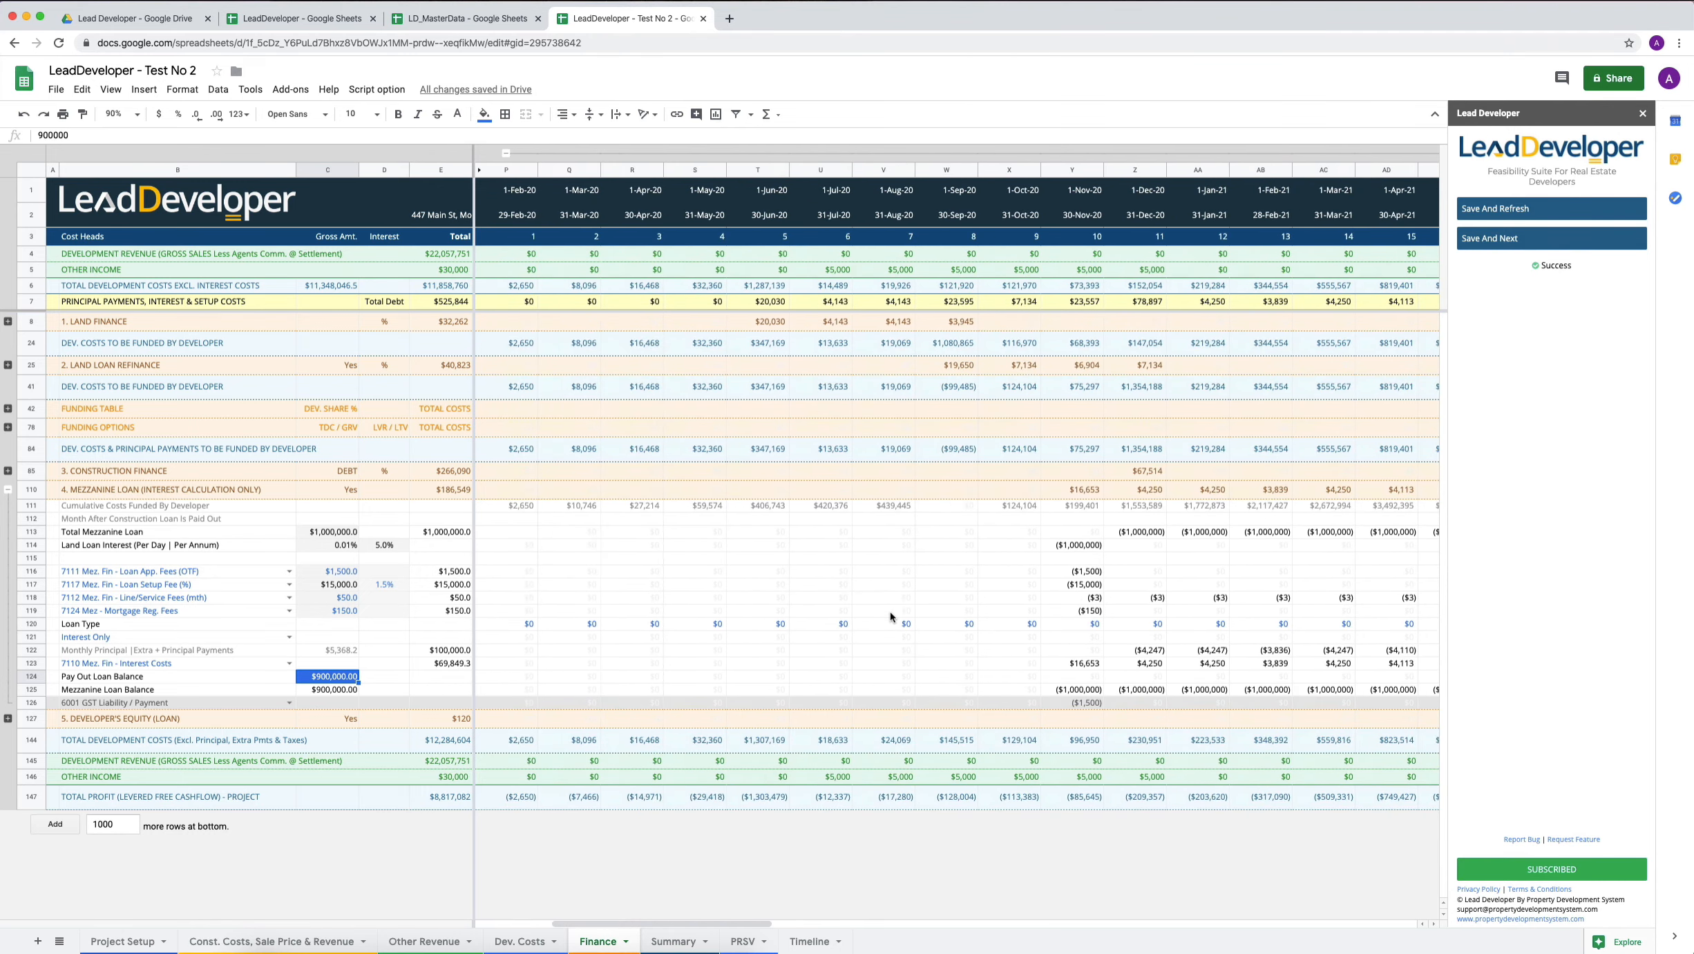
{"action": "scroll", "coordinate": [572, 630], "scroll_direction": "right", "scroll_amount": 4}
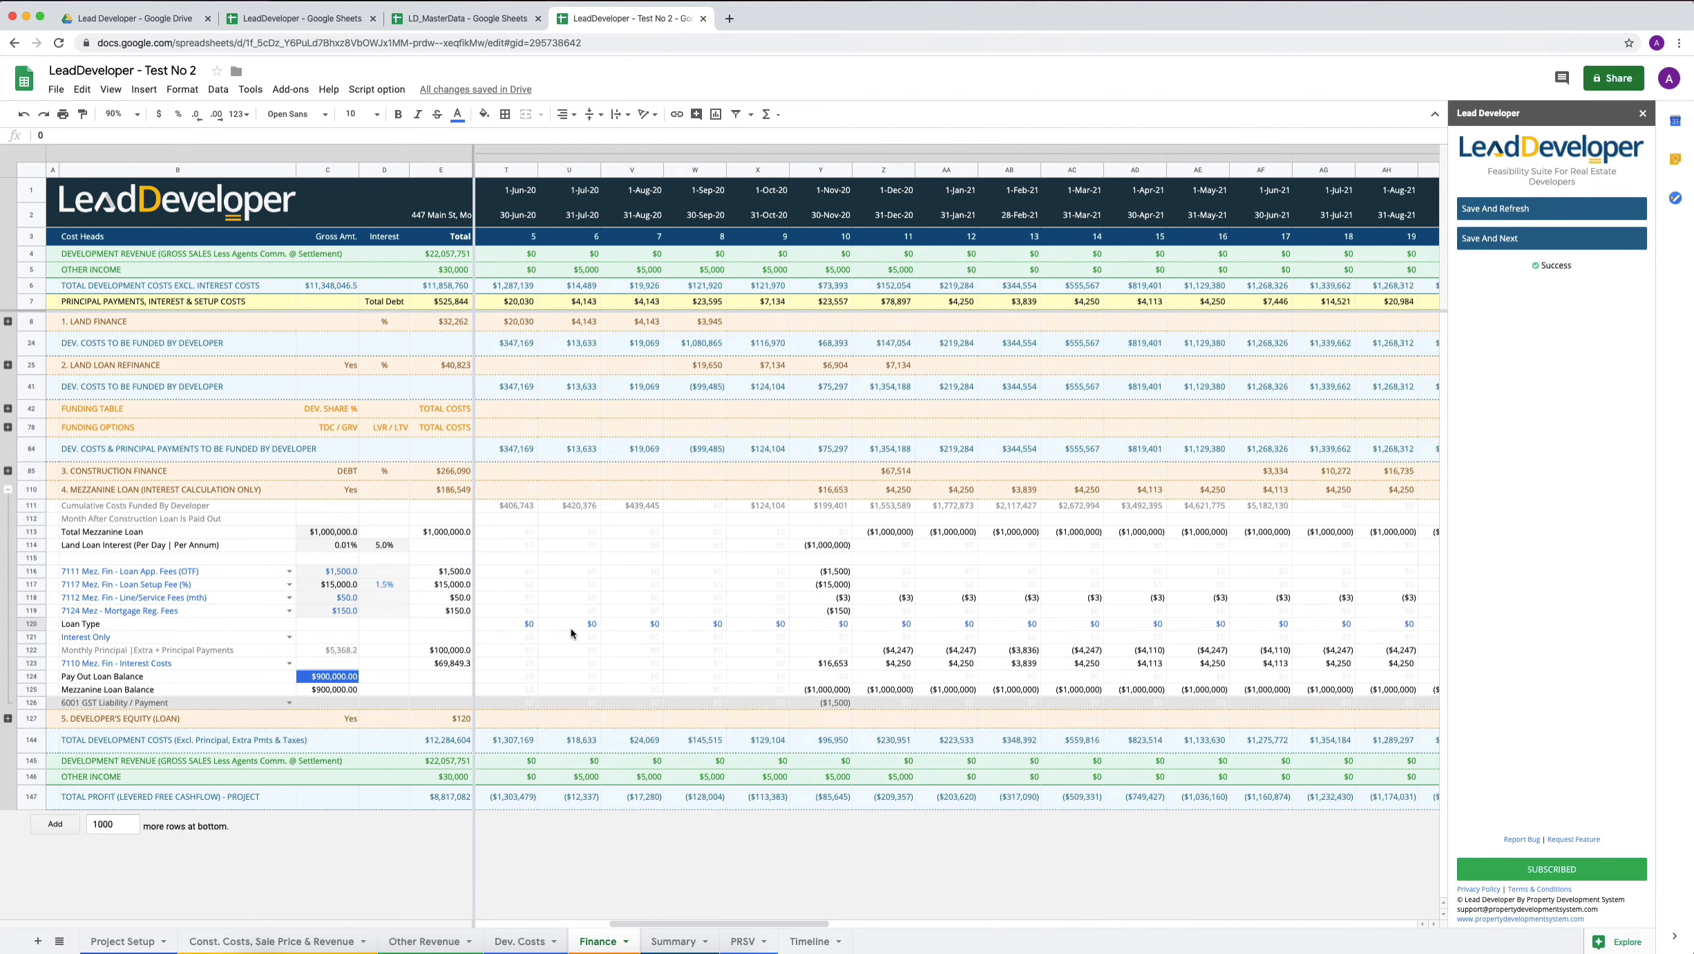
{"action": "scroll", "coordinate": [572, 632], "scroll_direction": "right", "scroll_amount": 7}
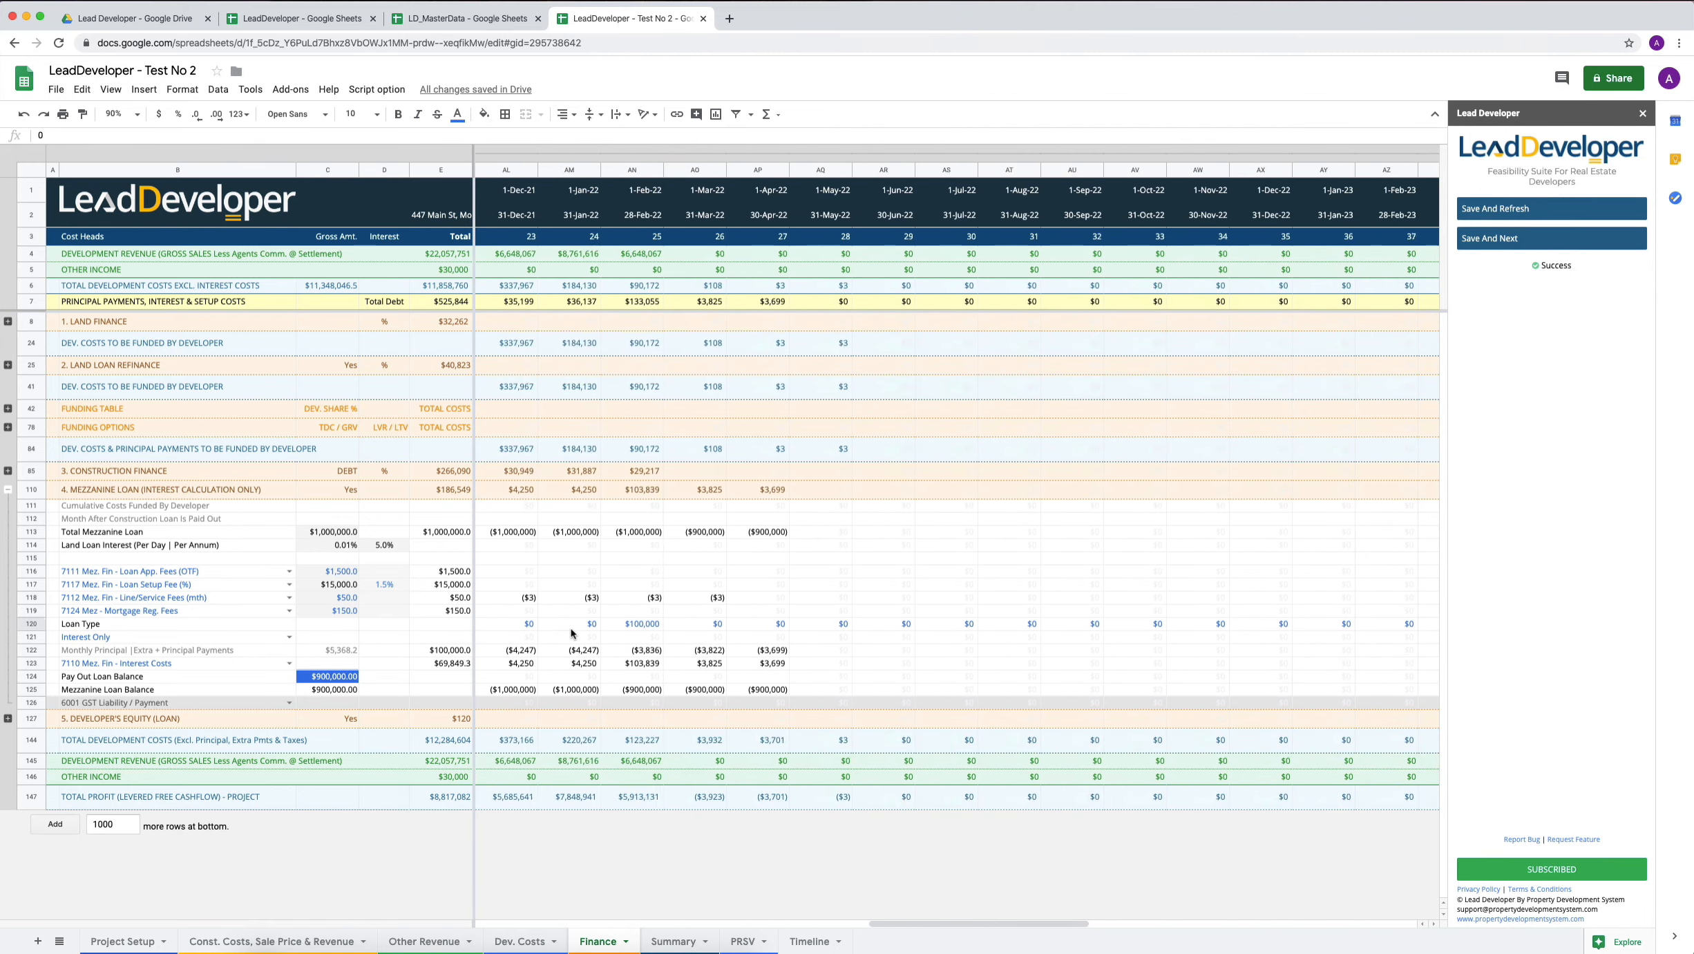
{"action": "left_click", "coordinate": [796, 626]}
{"action": "key", "text": "ctrl+Left"}
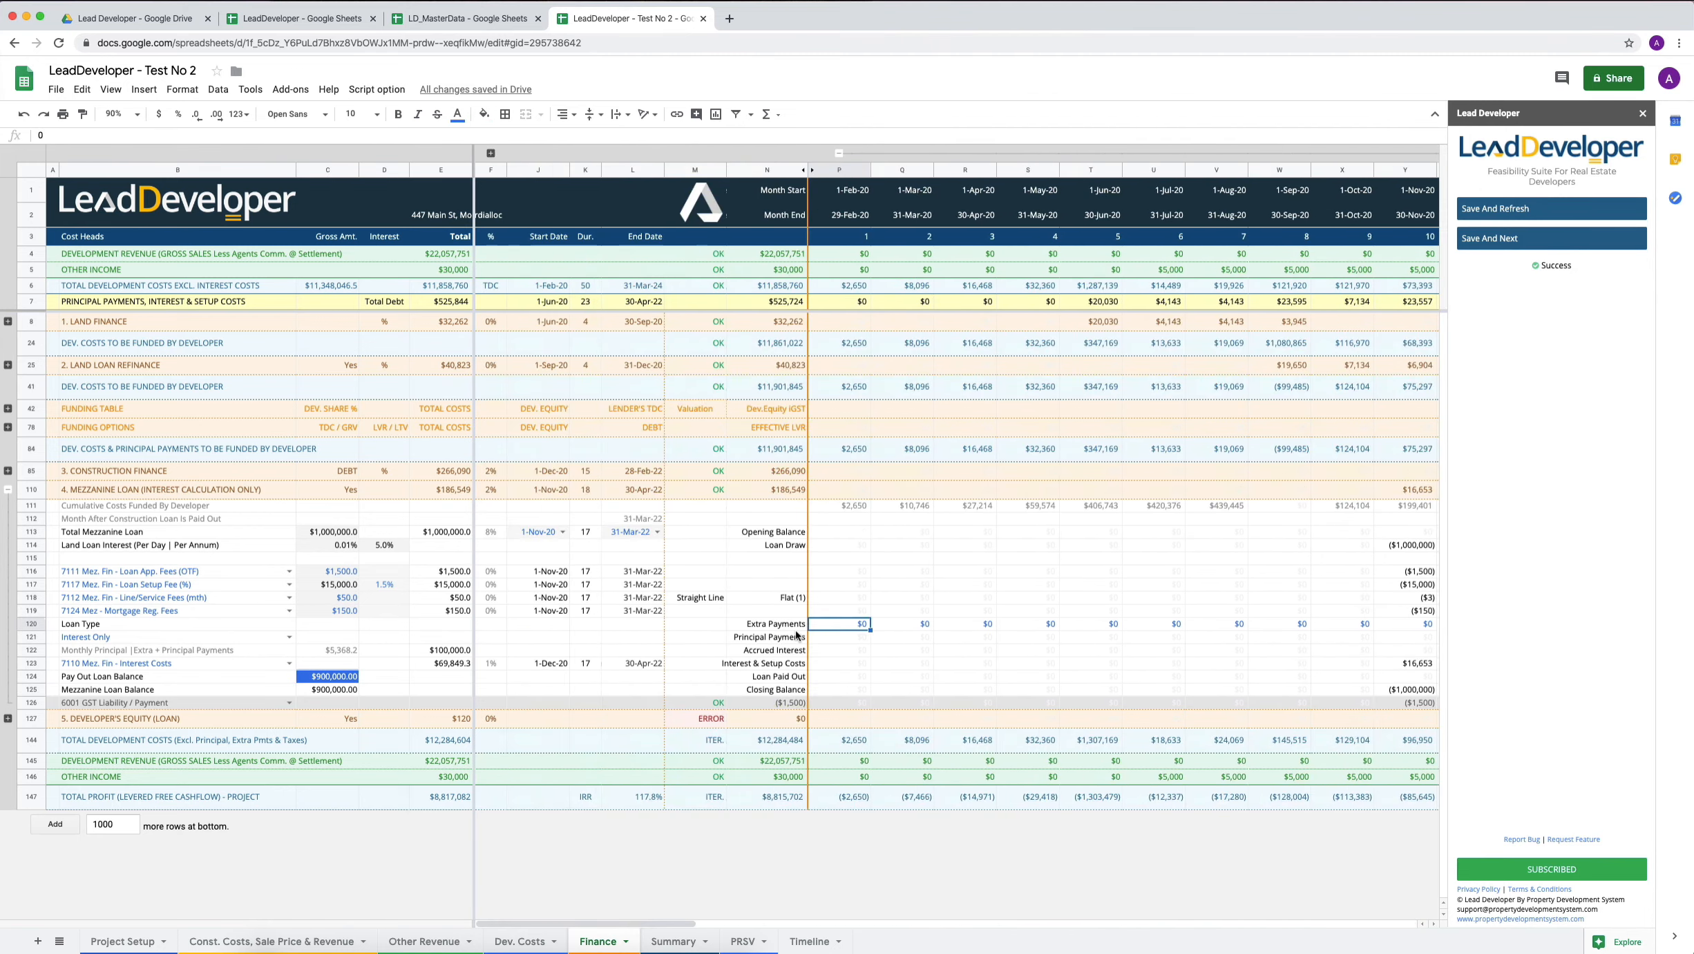
{"action": "scroll", "coordinate": [1078, 628], "scroll_direction": "right", "scroll_amount": 4}
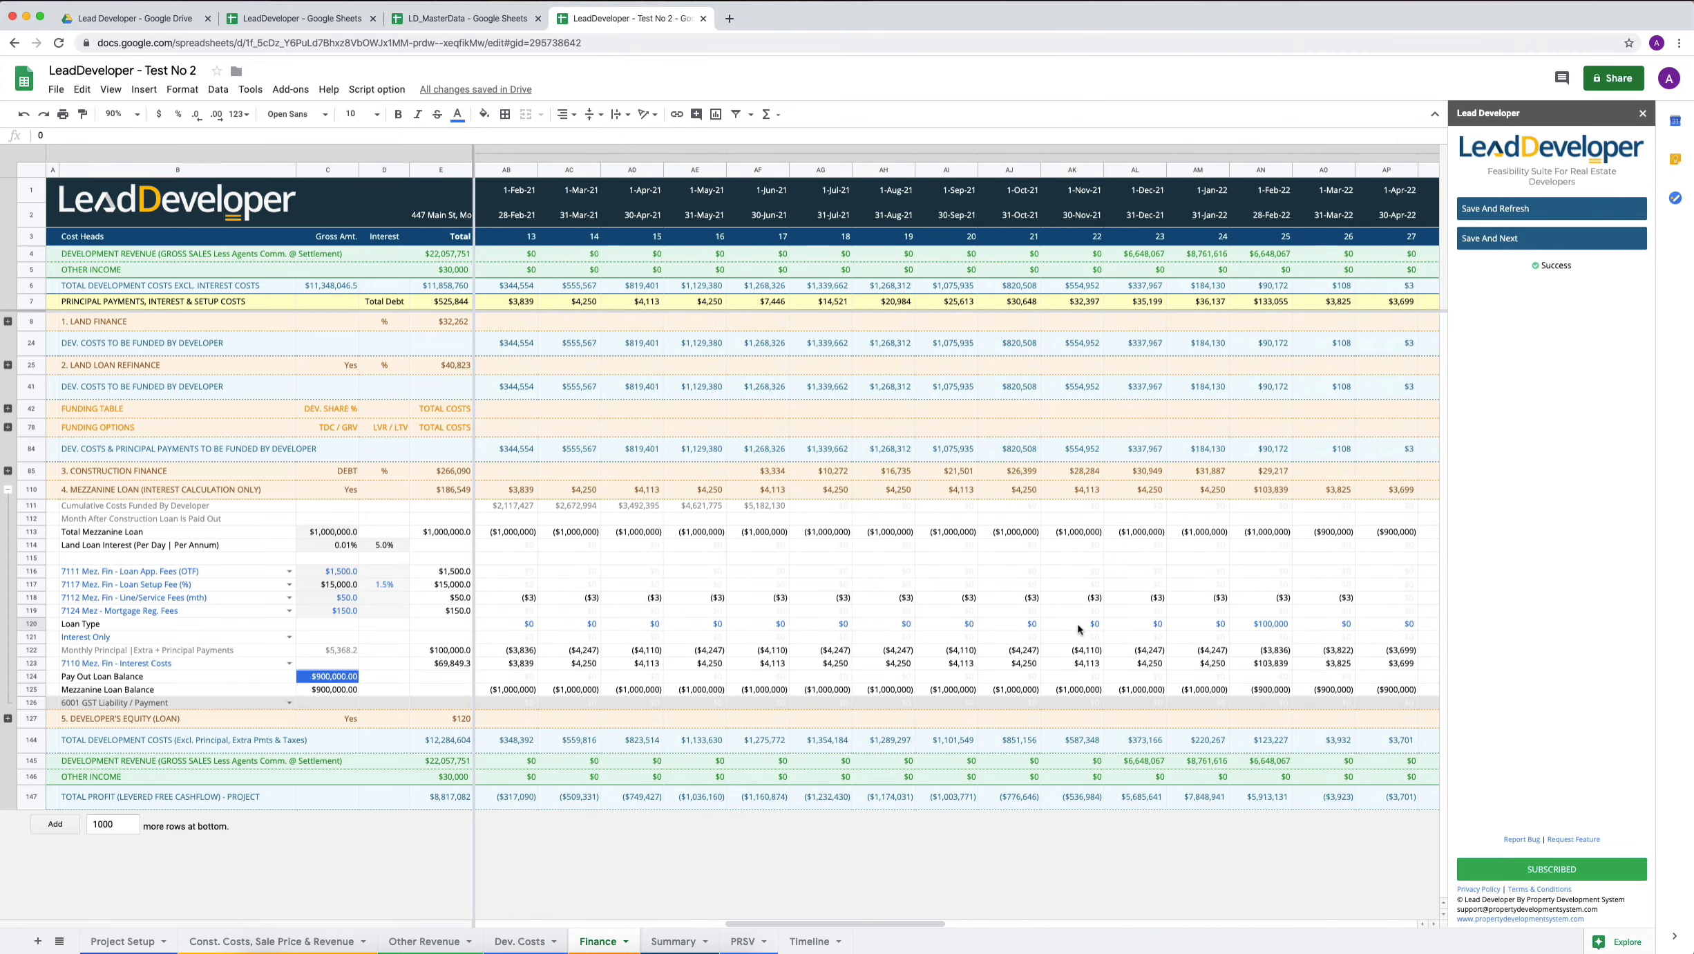
{"action": "left_click", "coordinate": [1017, 629]}
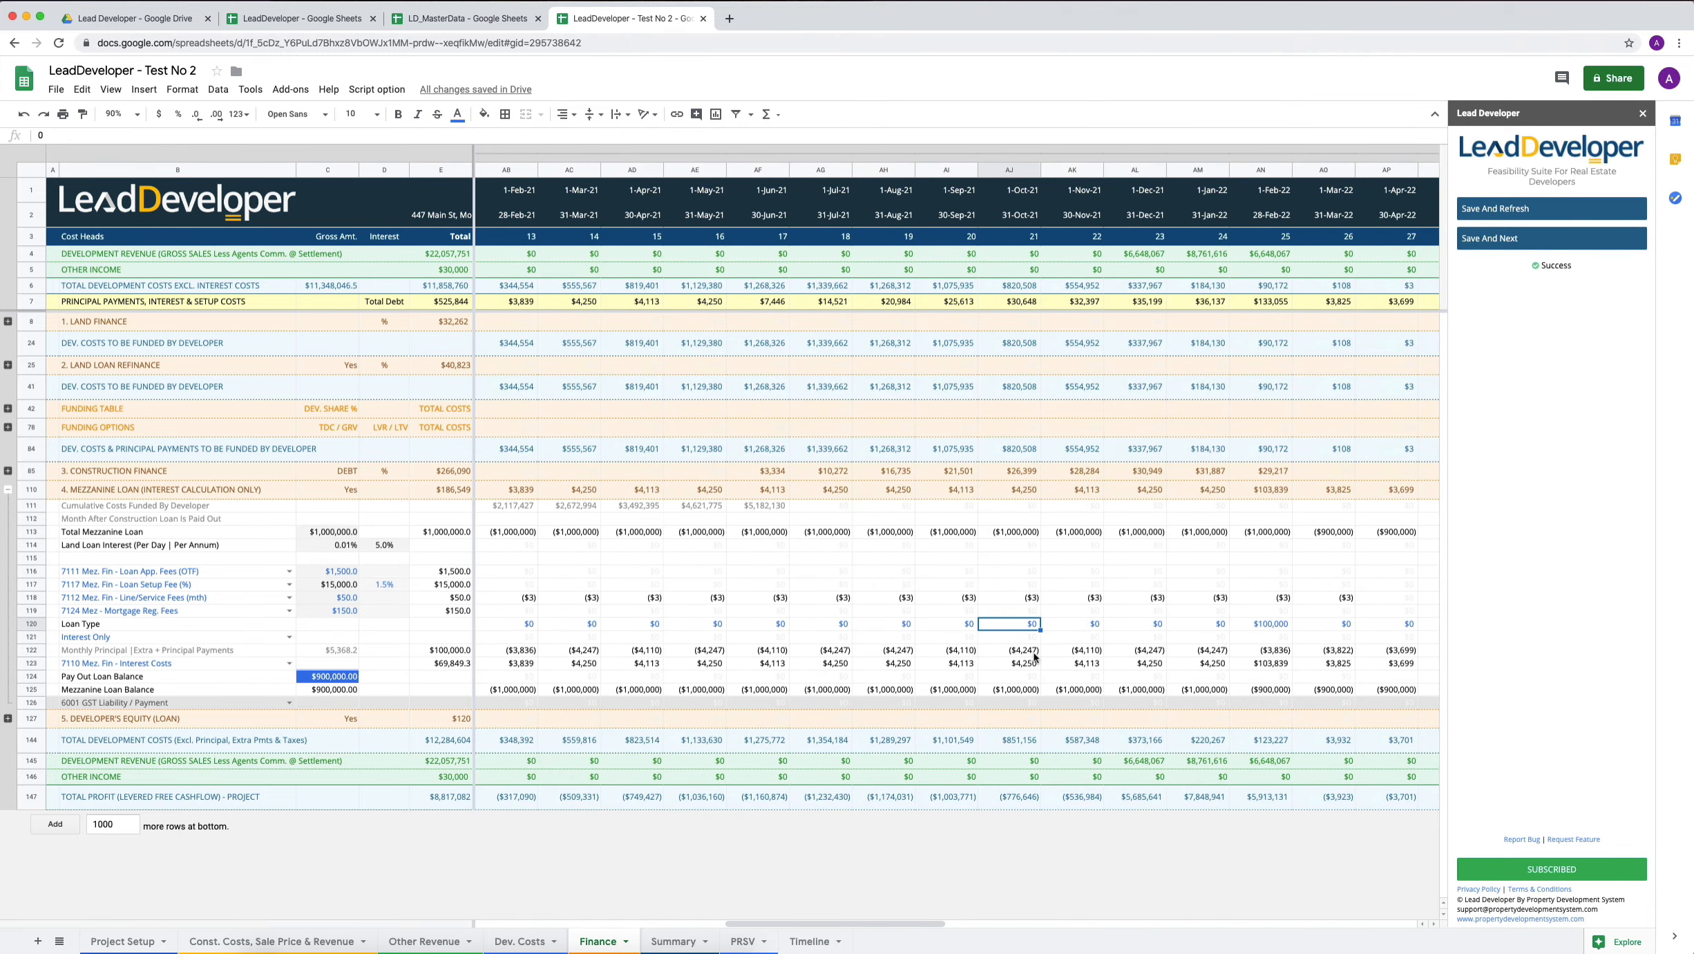
{"action": "key", "text": "ctrl+Left"}
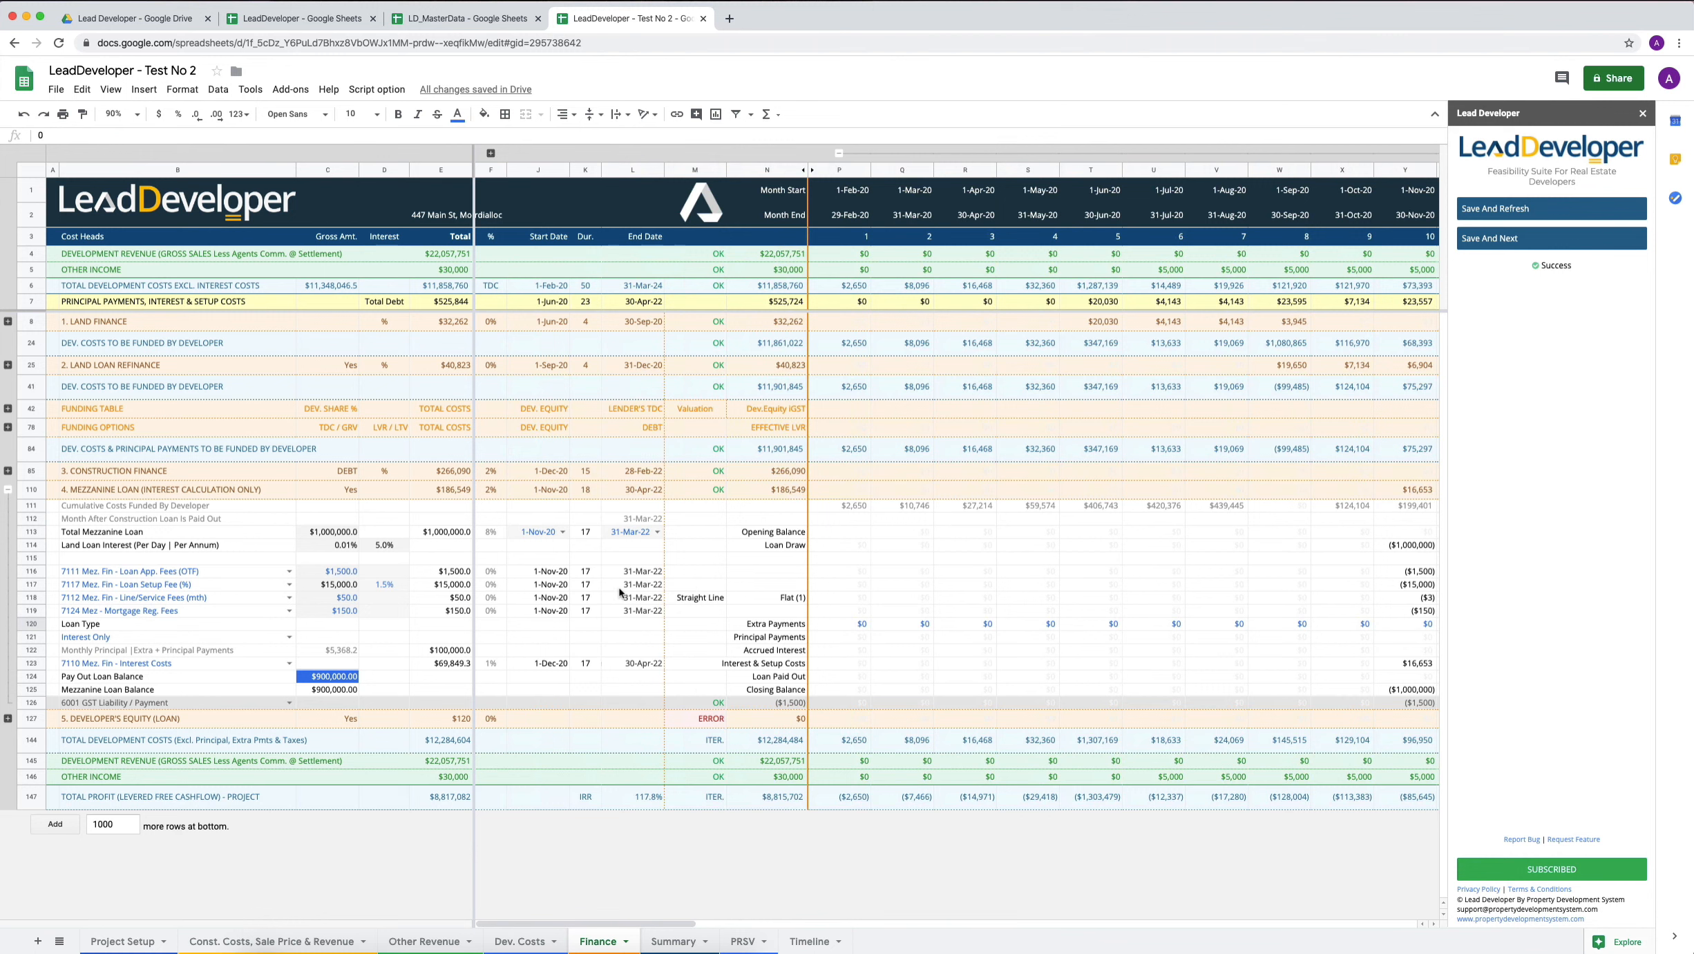
Save and refresh the feasibility with the mezzanine loan's payout balance entered.
{"action": "left_click", "coordinate": [535, 532]}
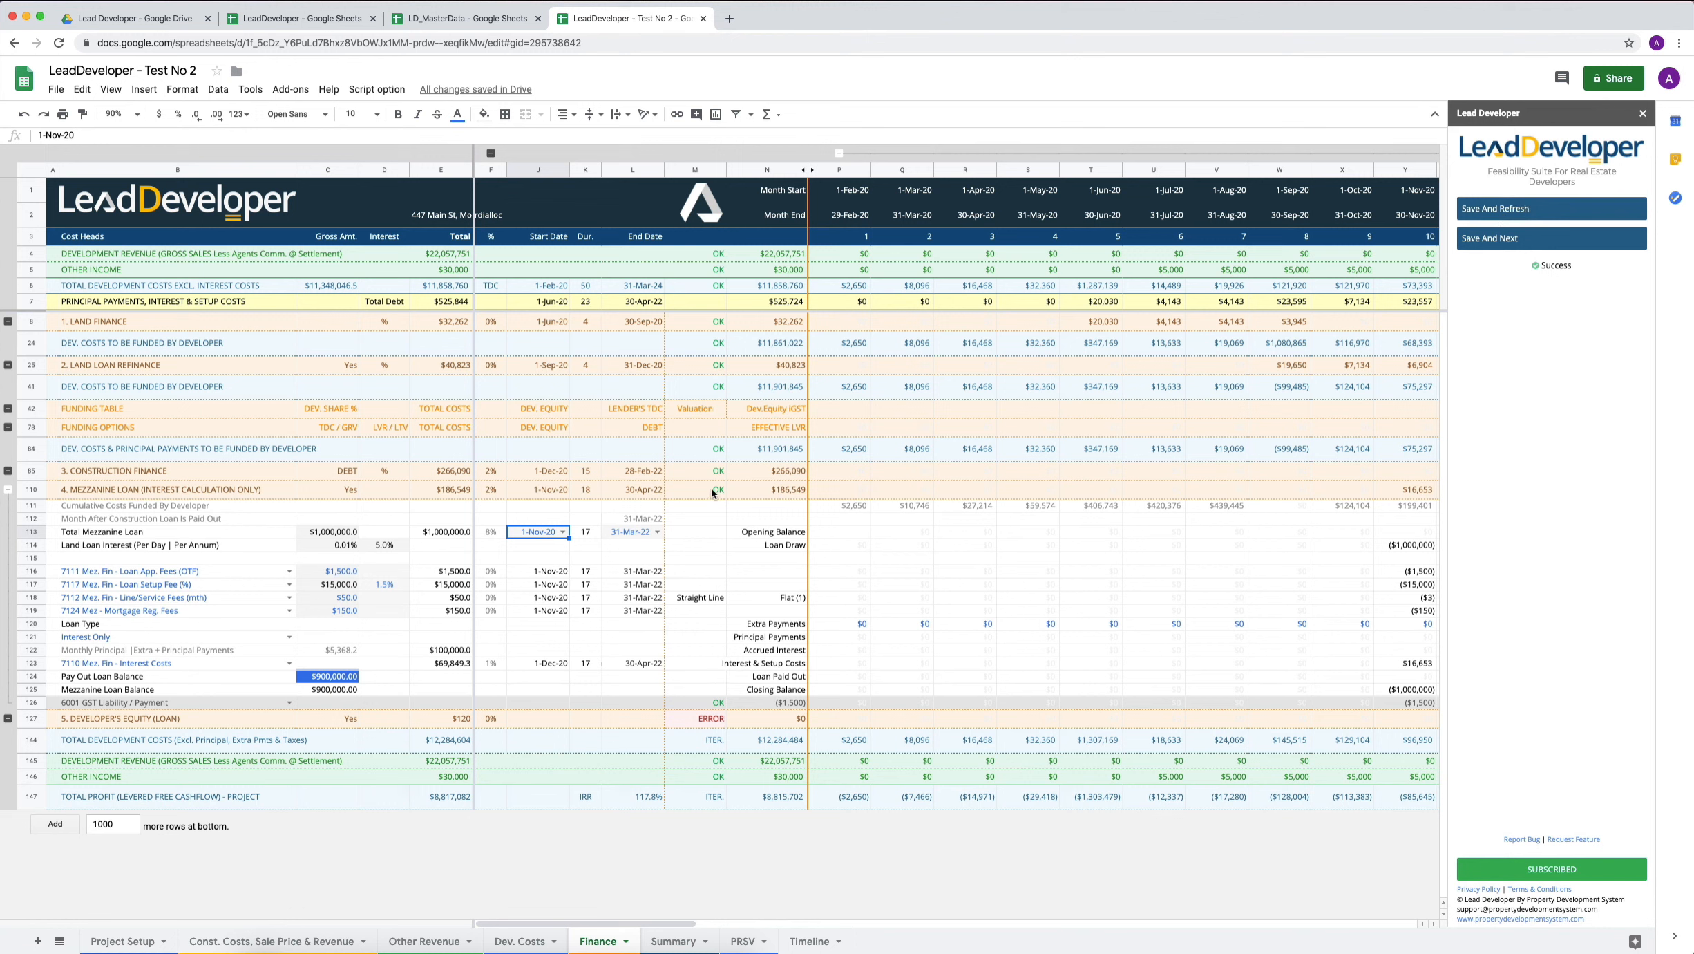
{"action": "left_click", "coordinate": [1490, 212]}
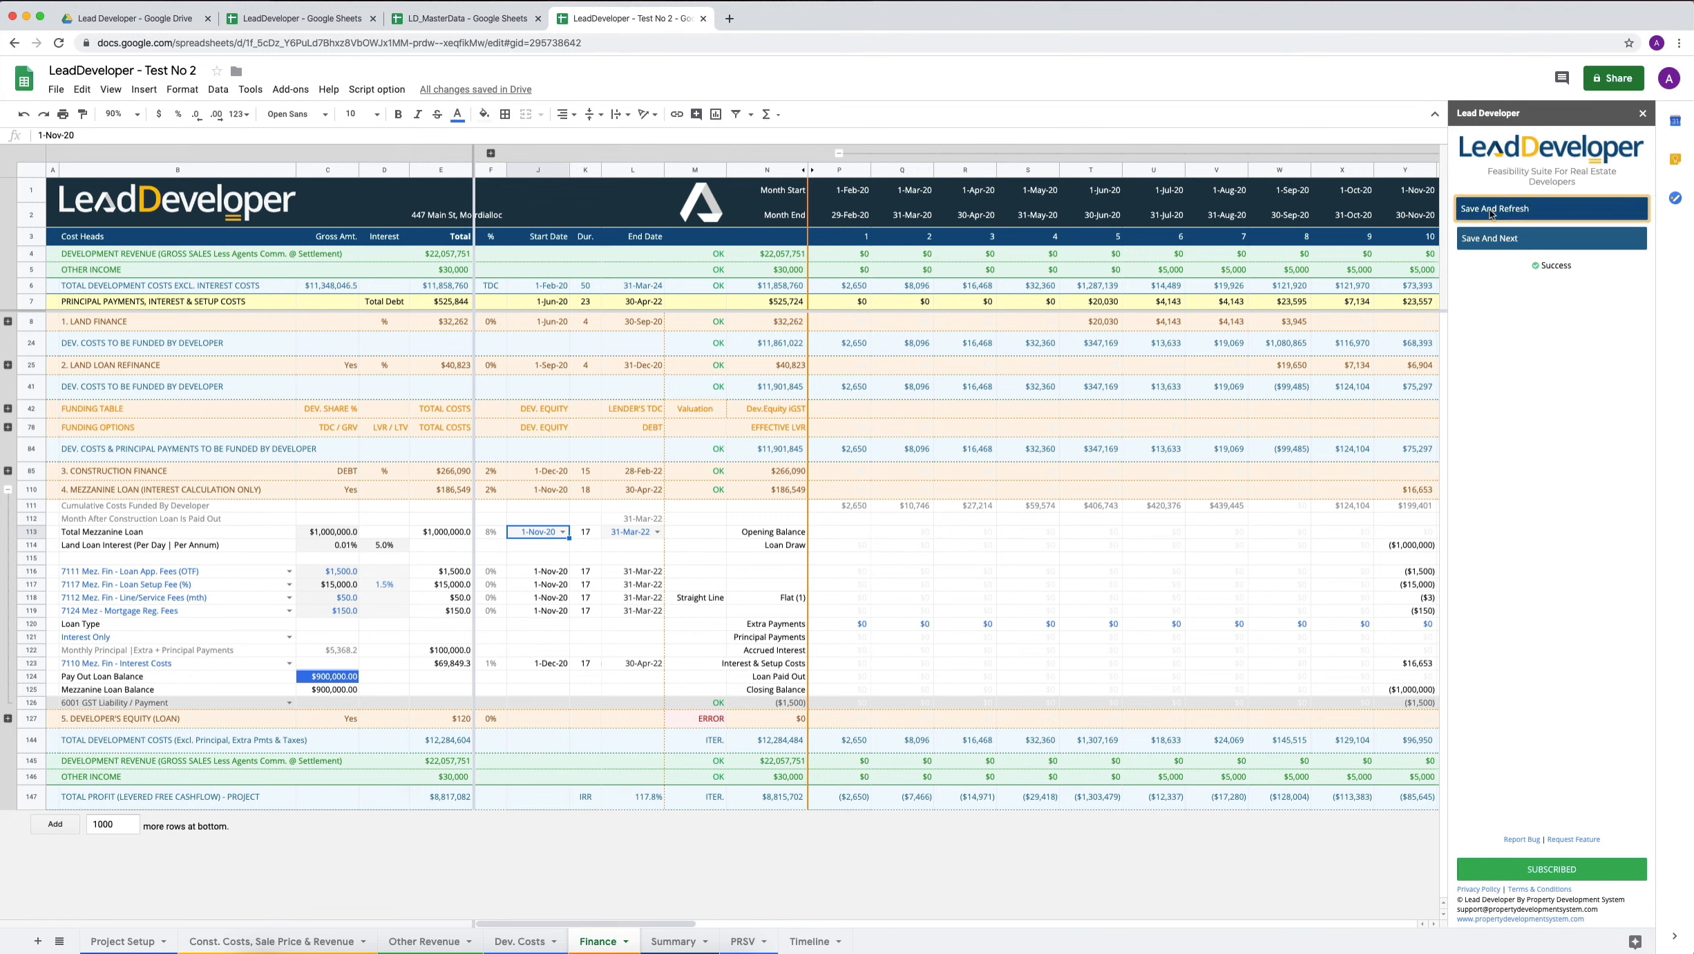